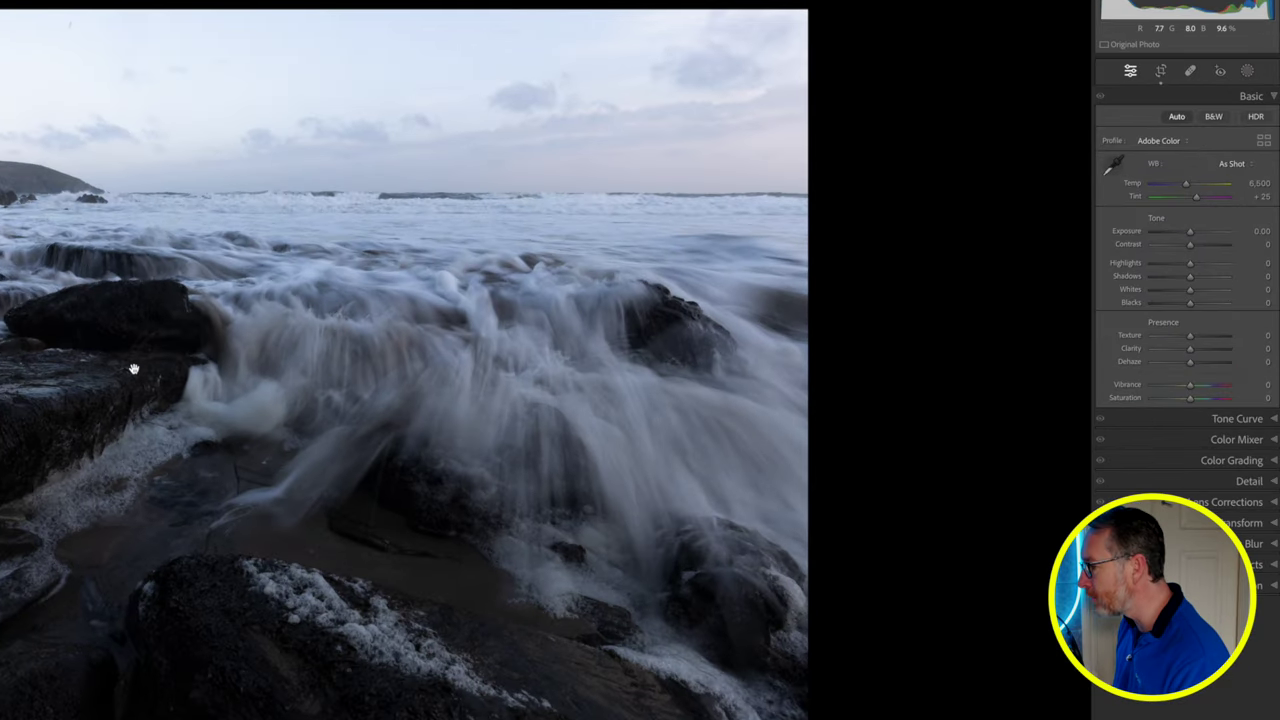
Warm the white balance temperature to 8,204 and test the exposure at -5.00 before returning it to 0.00.
drag(1186, 186, 1198, 188)
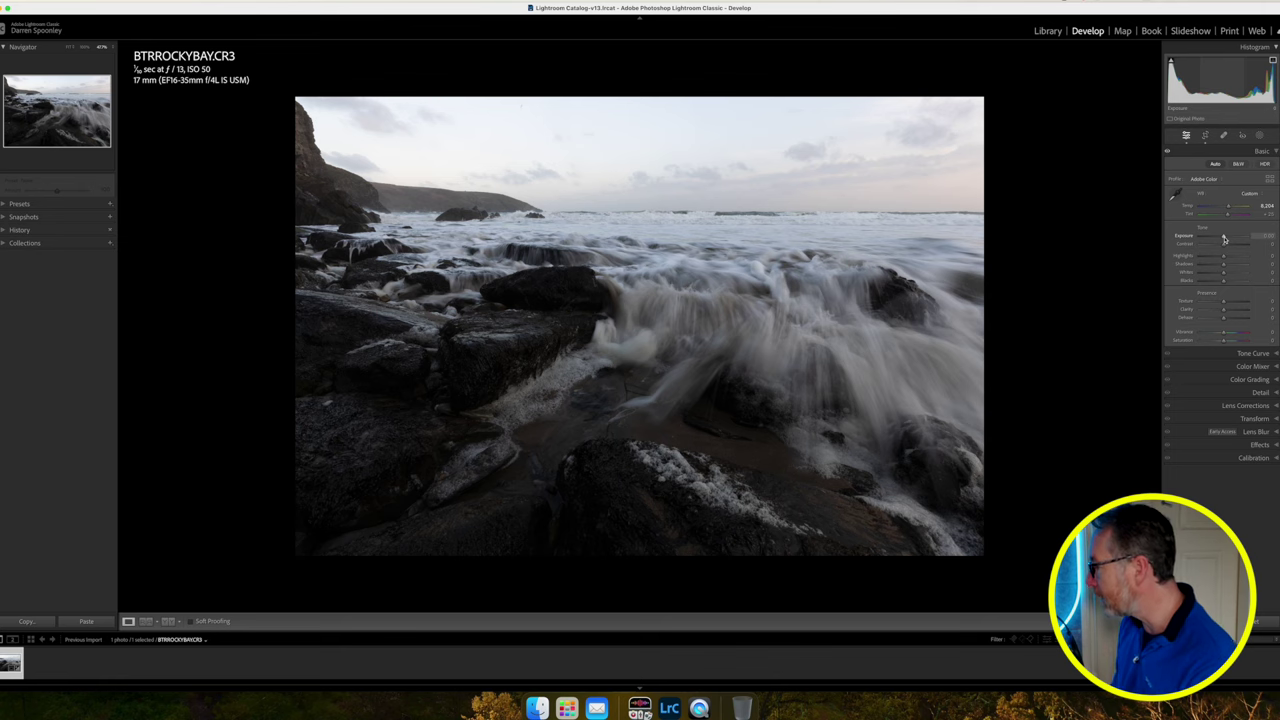
drag(1224, 239, 1177, 233)
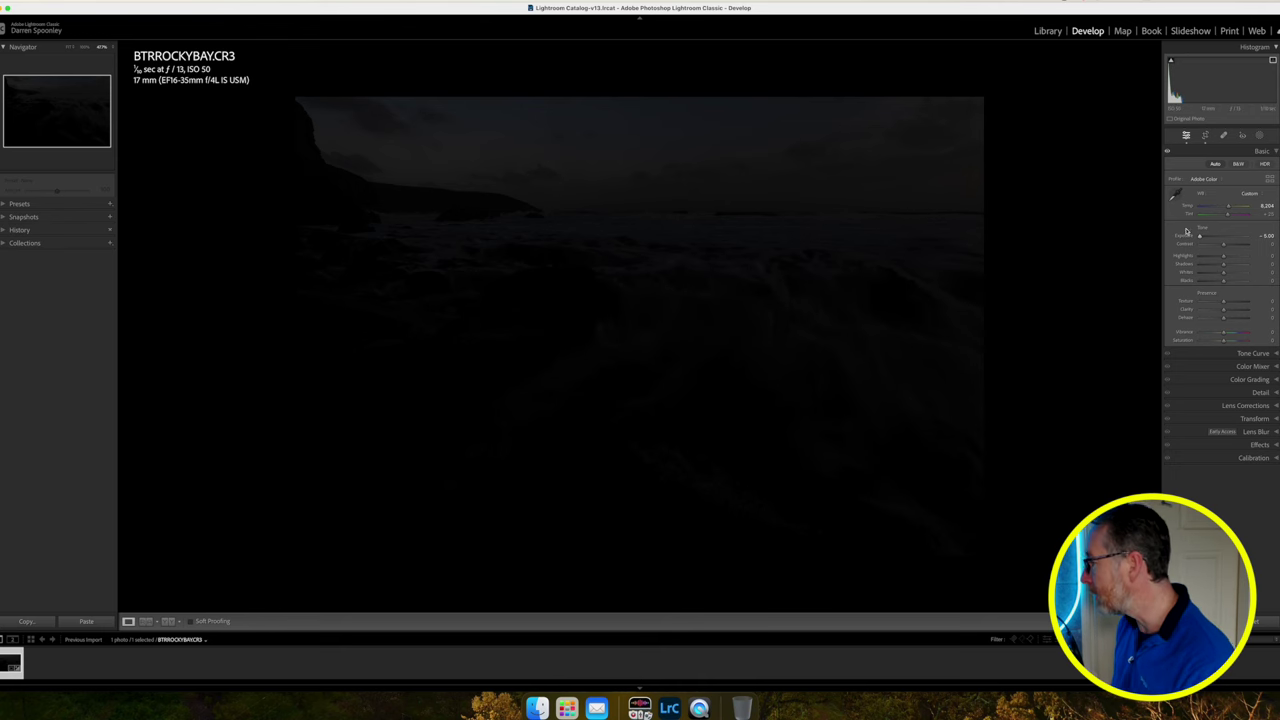
drag(1200, 238, 1221, 240)
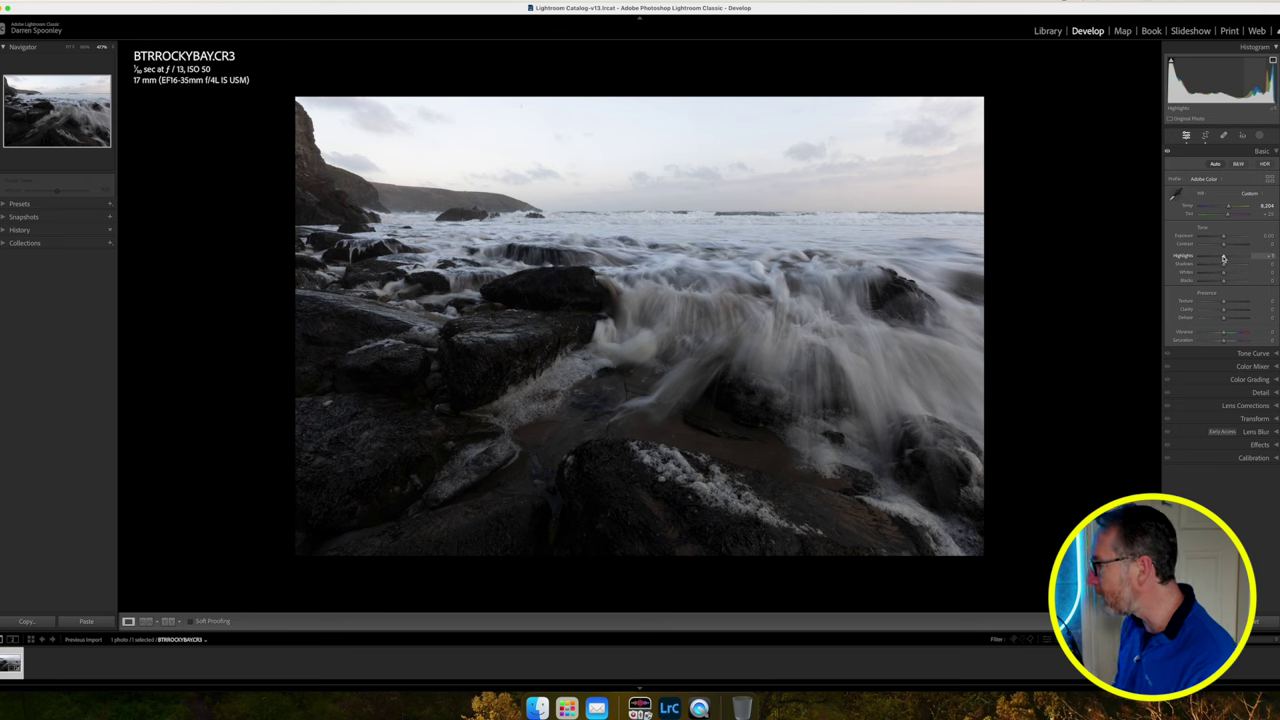
Turn on the clipping overlay and set Highlights to +42 so the sky is not blown out.
drag(1223, 258, 1245, 258)
key(j)
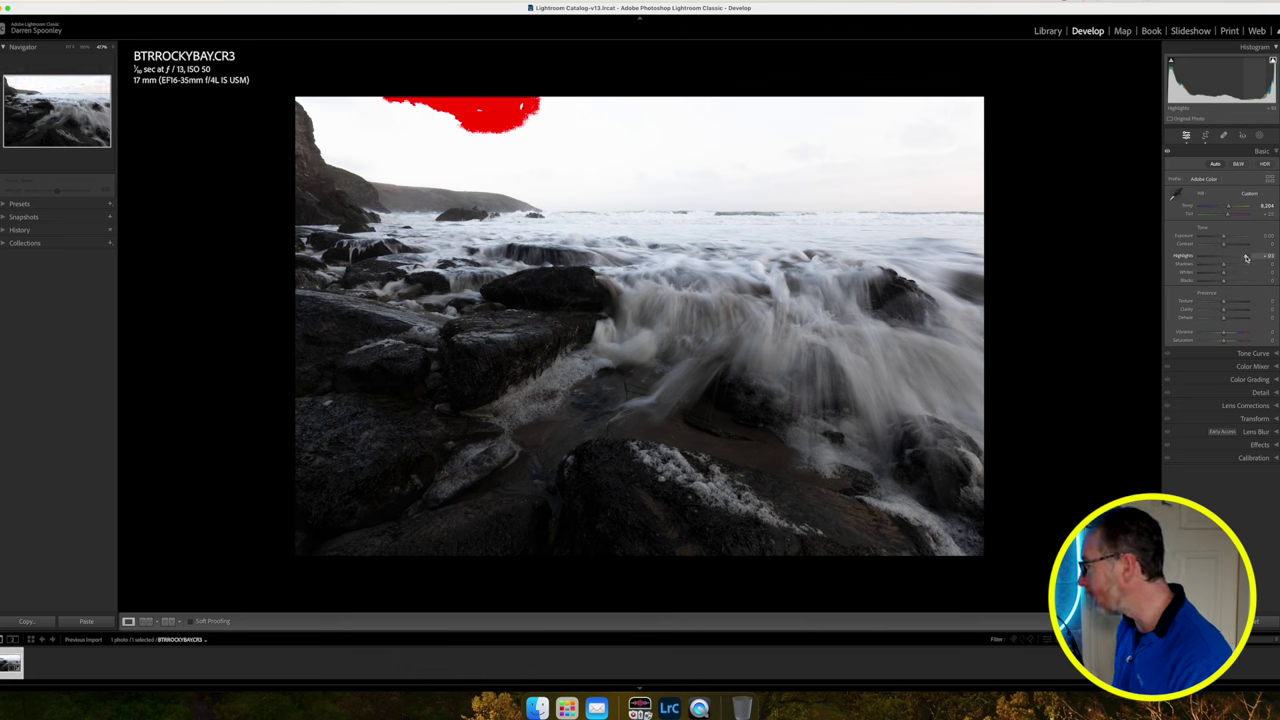
drag(1246, 258, 1242, 258)
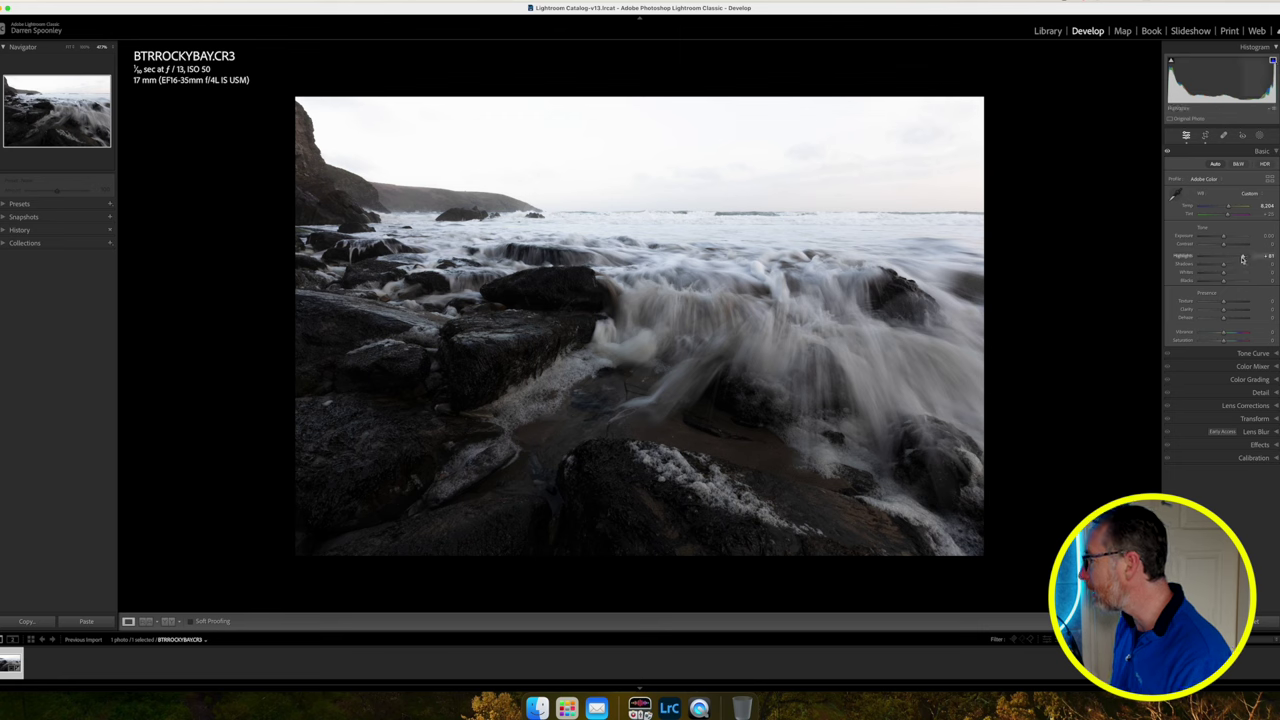
drag(1243, 258, 1234, 258)
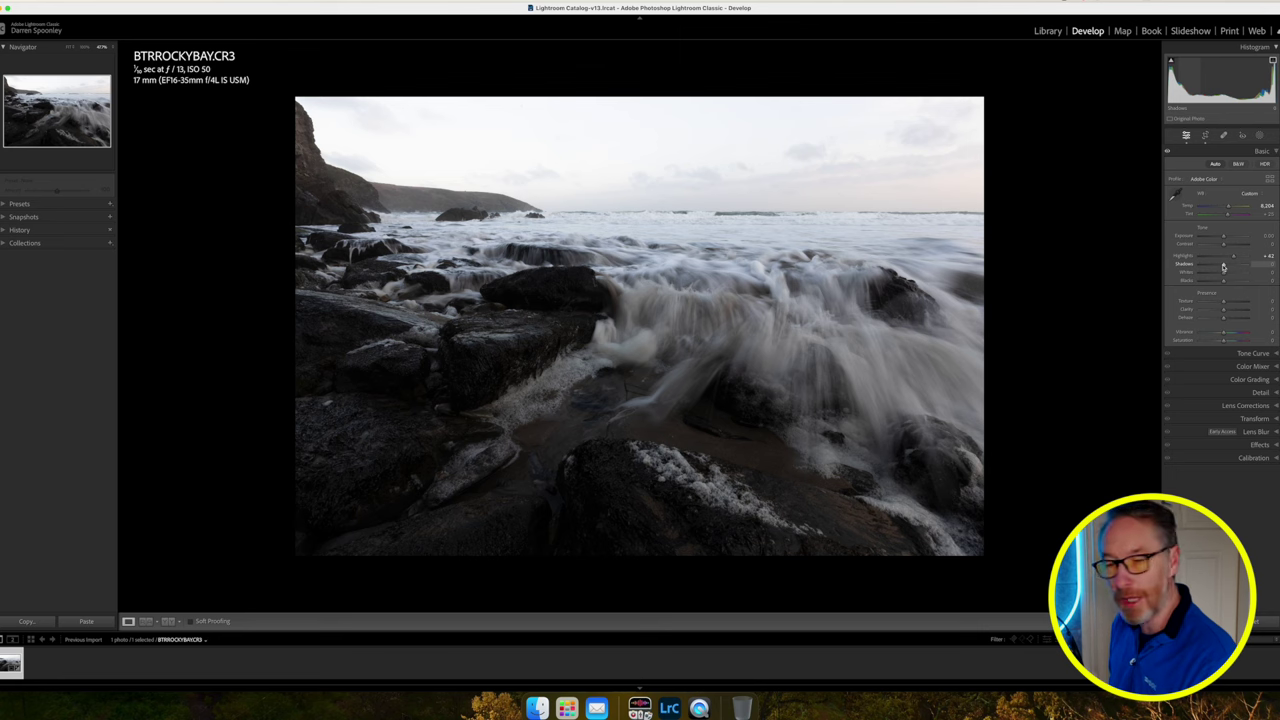
Test Shadows at +100, inspect the rock detail up close, and settle Shadows at +59.
drag(1222, 267, 1250, 266)
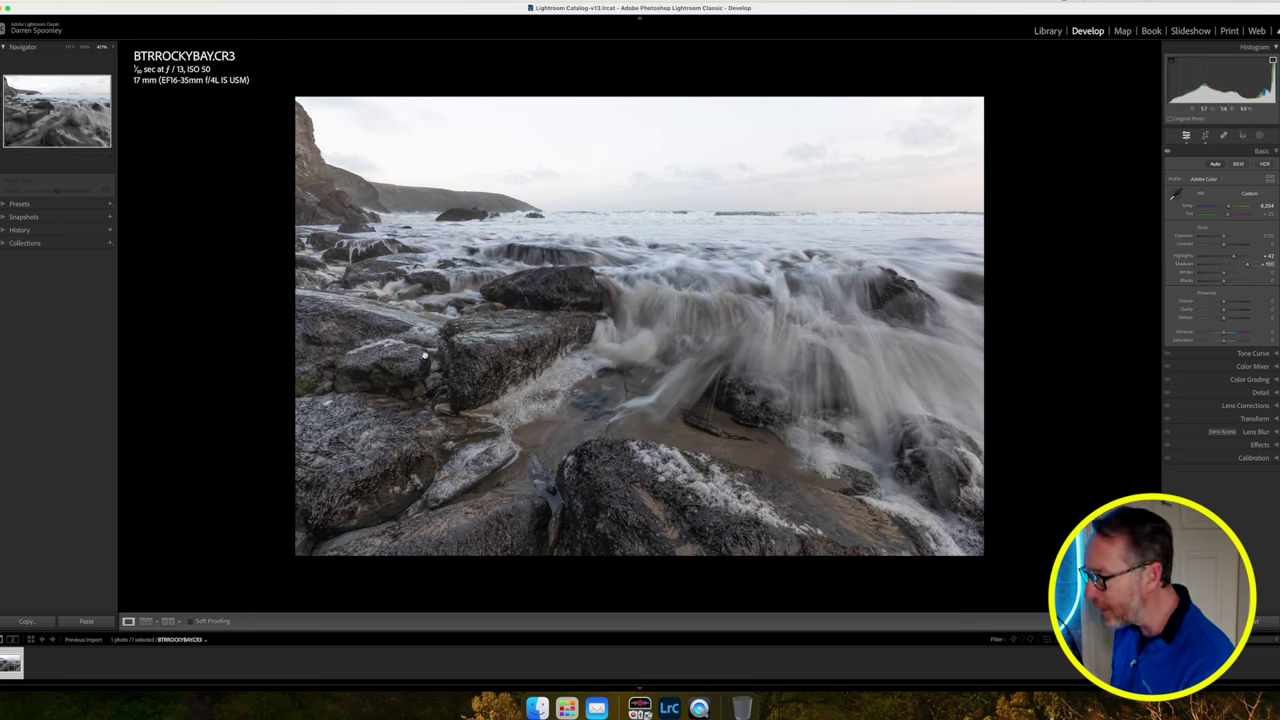
click(448, 354)
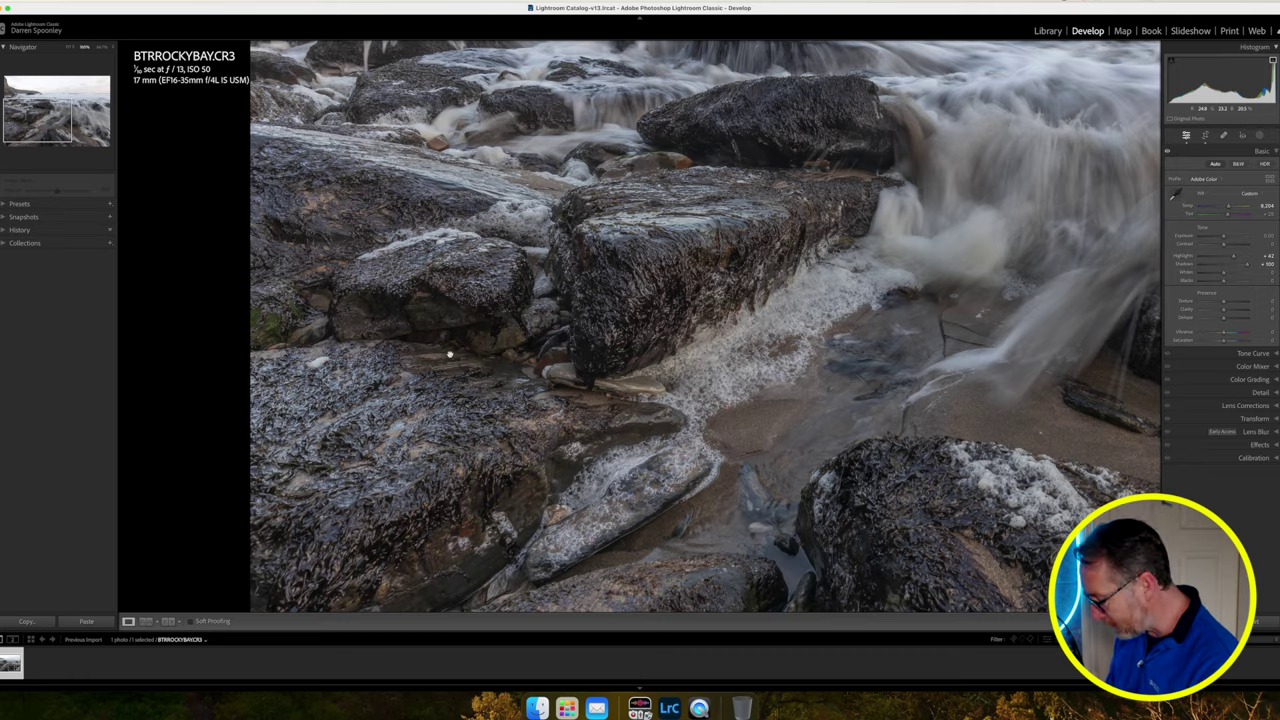
click(449, 354)
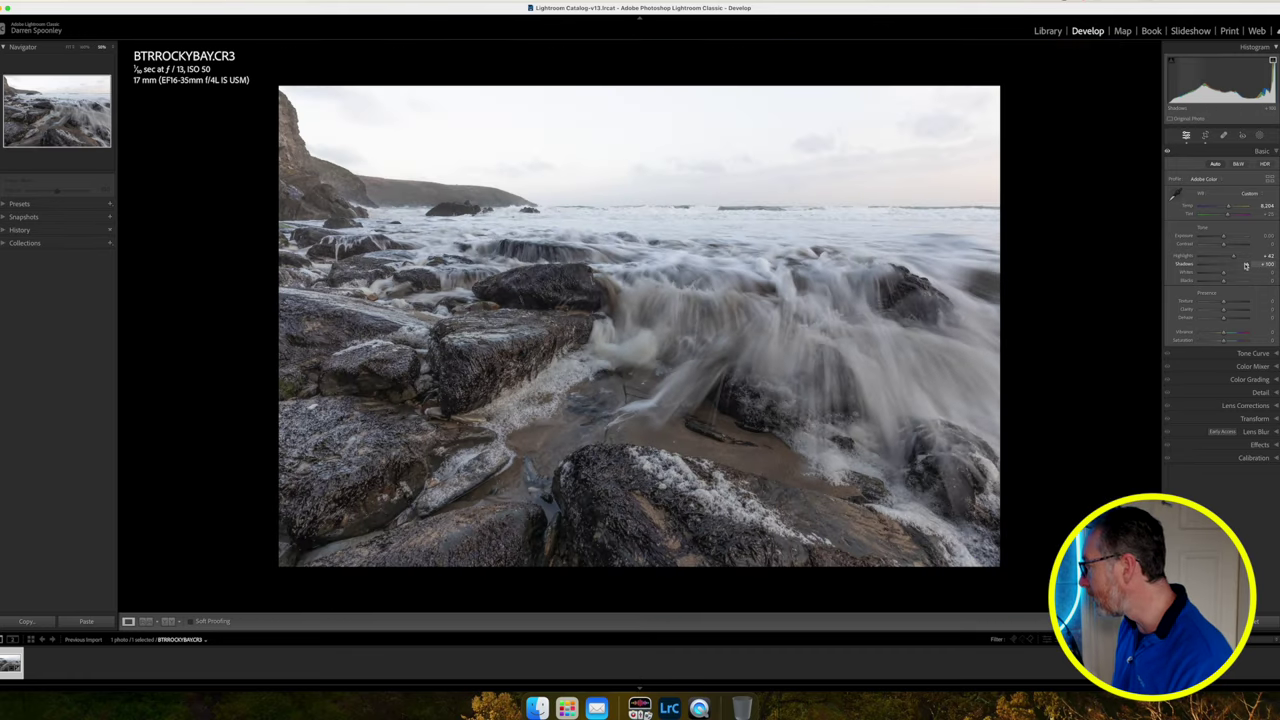
drag(1246, 266, 1237, 266)
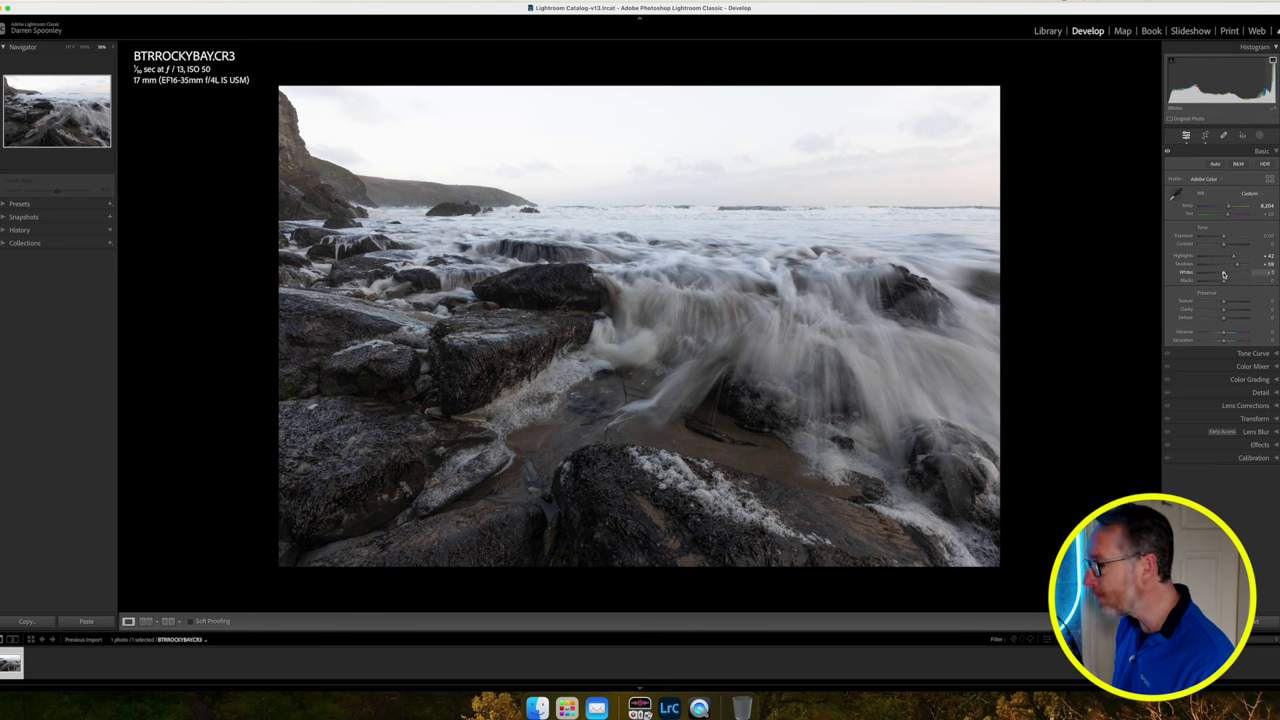
Set Whites to +18 and Blacks to +20, resetting the darker Blacks attempt in between.
drag(1224, 274, 1226, 274)
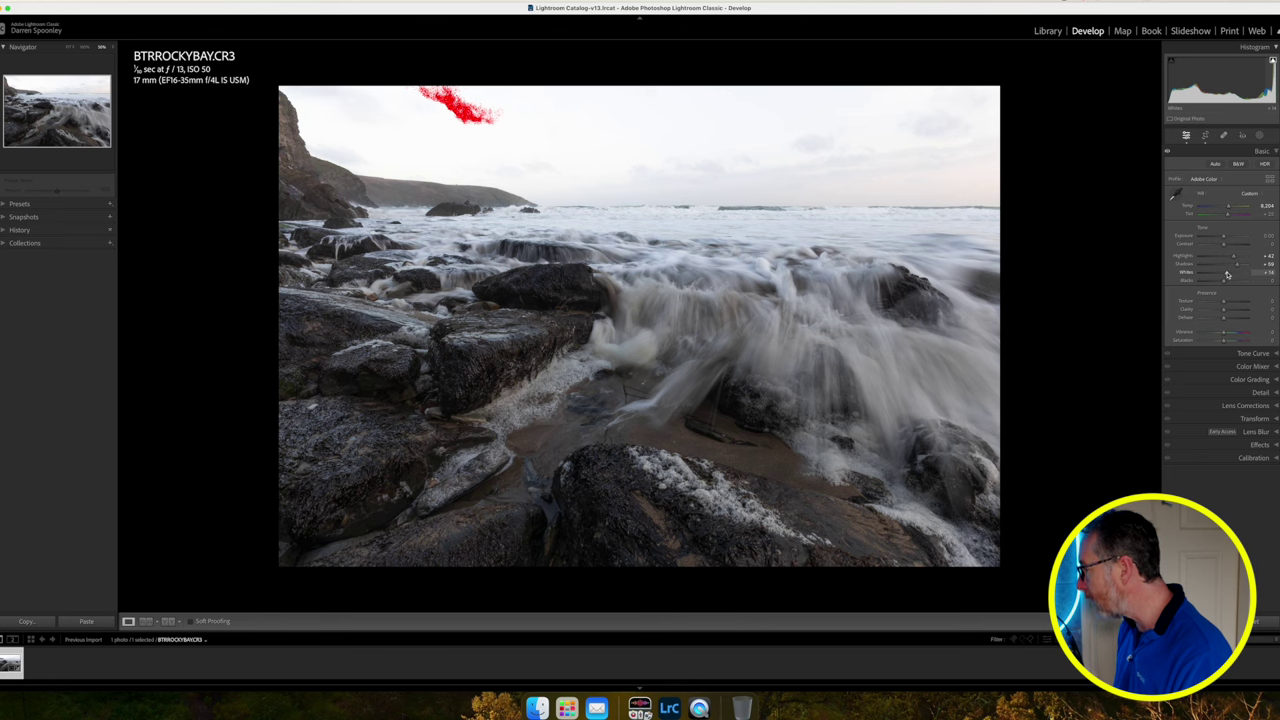
mouse_move(1228, 274)
mouse_down()
mouse_move(1221, 289)
mouse_move(1207, 283)
mouse_up()
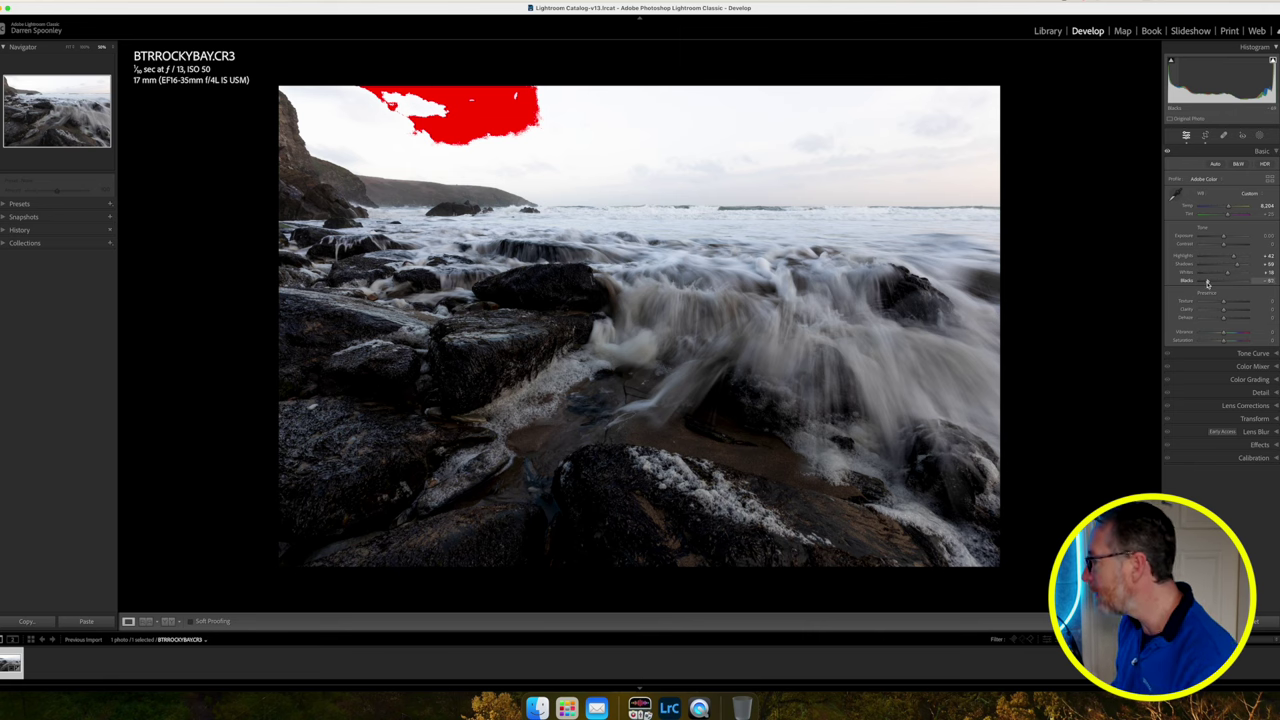
double_click(1207, 284)
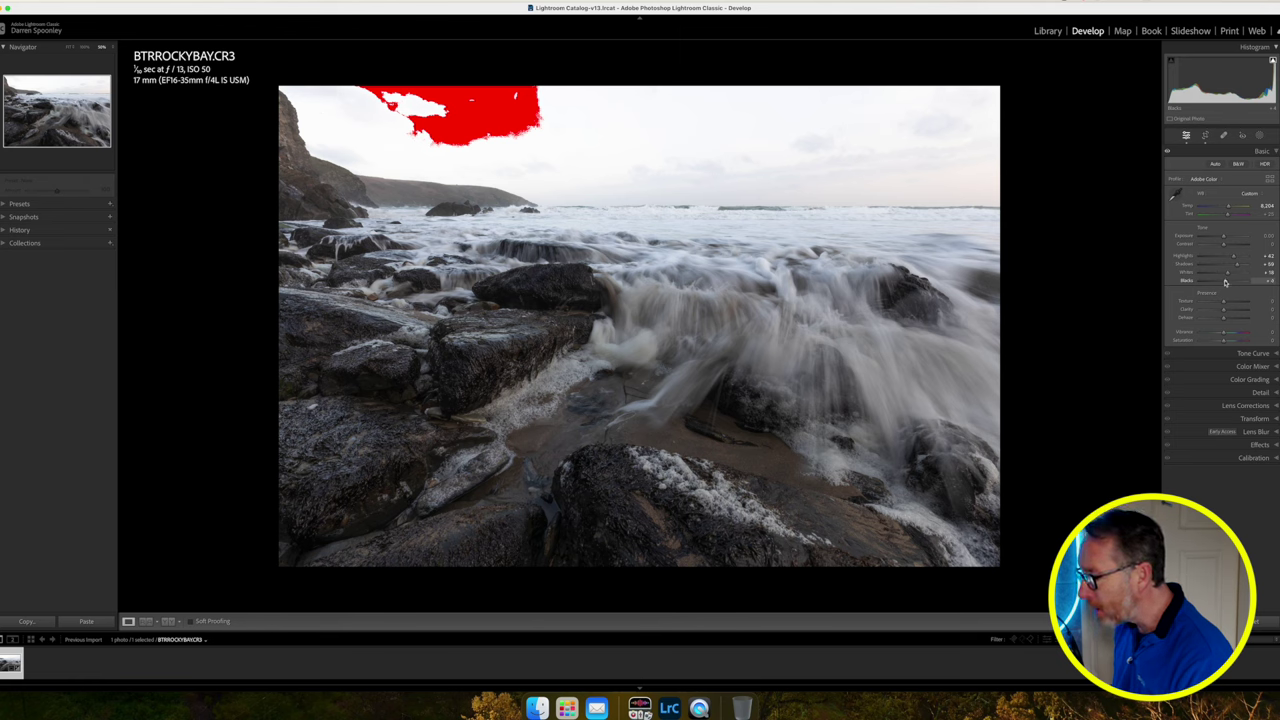
drag(1225, 283, 1227, 283)
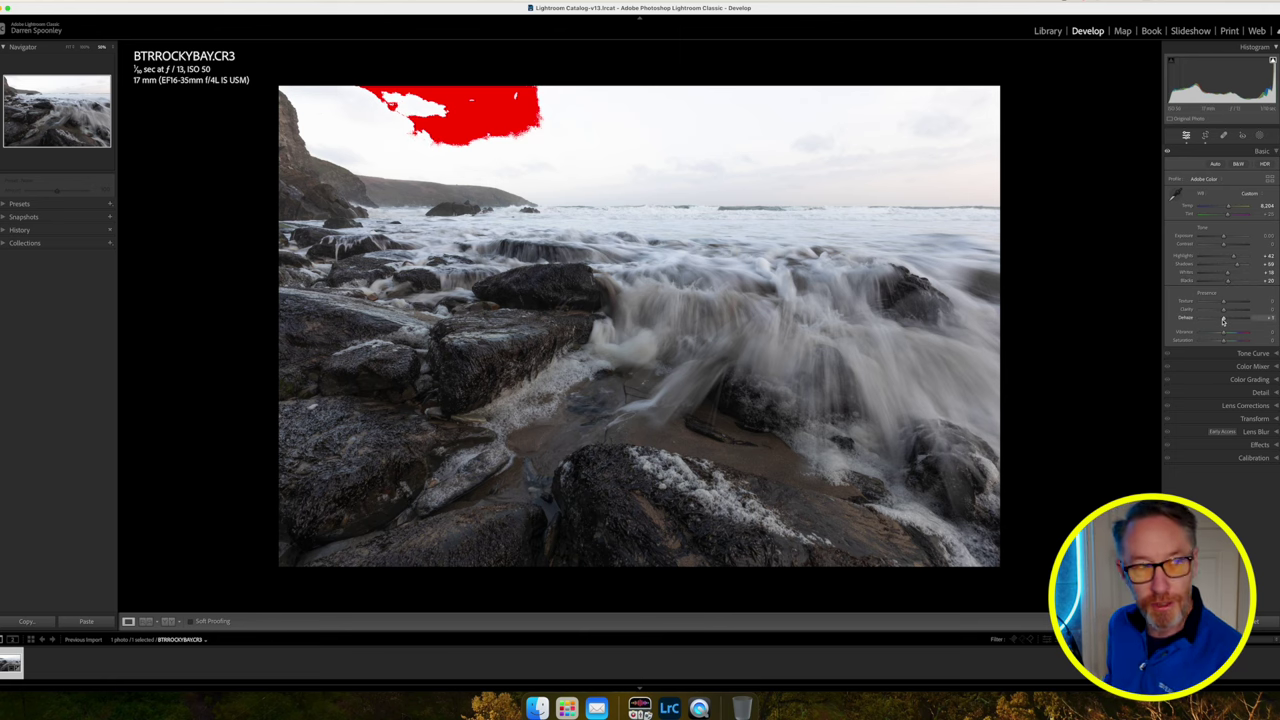
Set the photo's presence adjustments to Dehaze +16, Vibrance +24 and Saturation +3.
drag(1222, 320, 1225, 322)
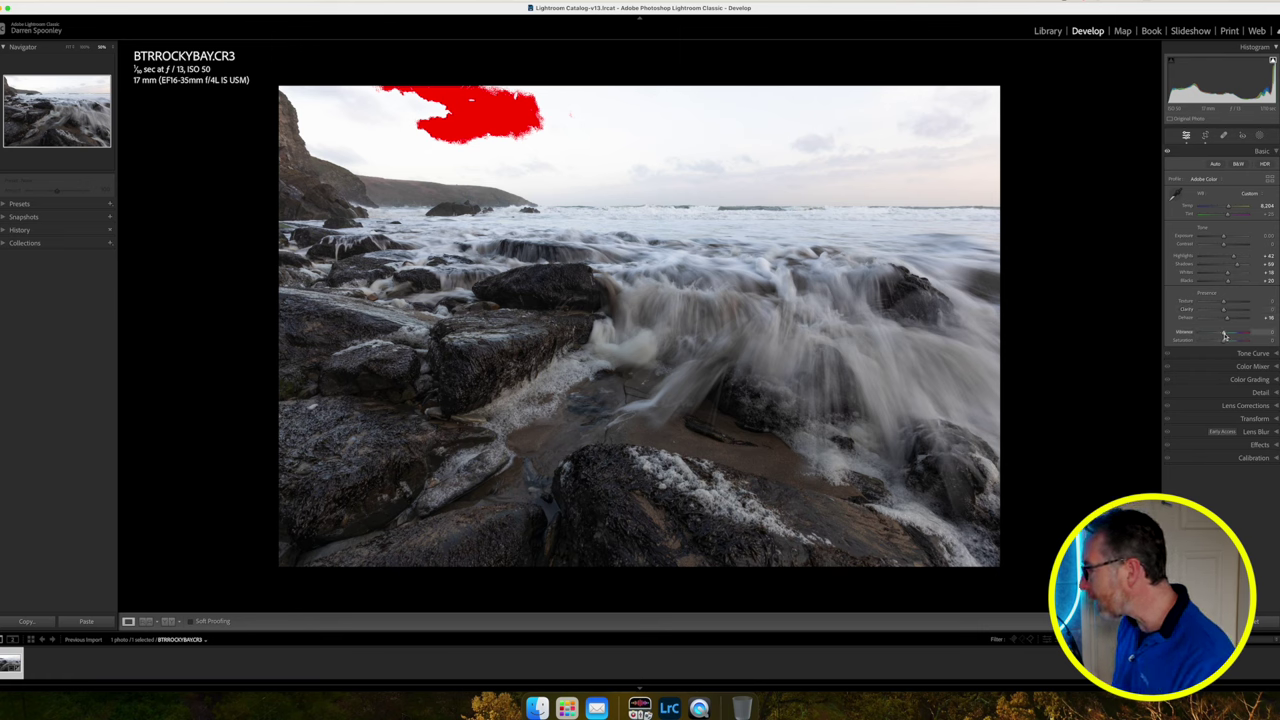
drag(1224, 335, 1230, 335)
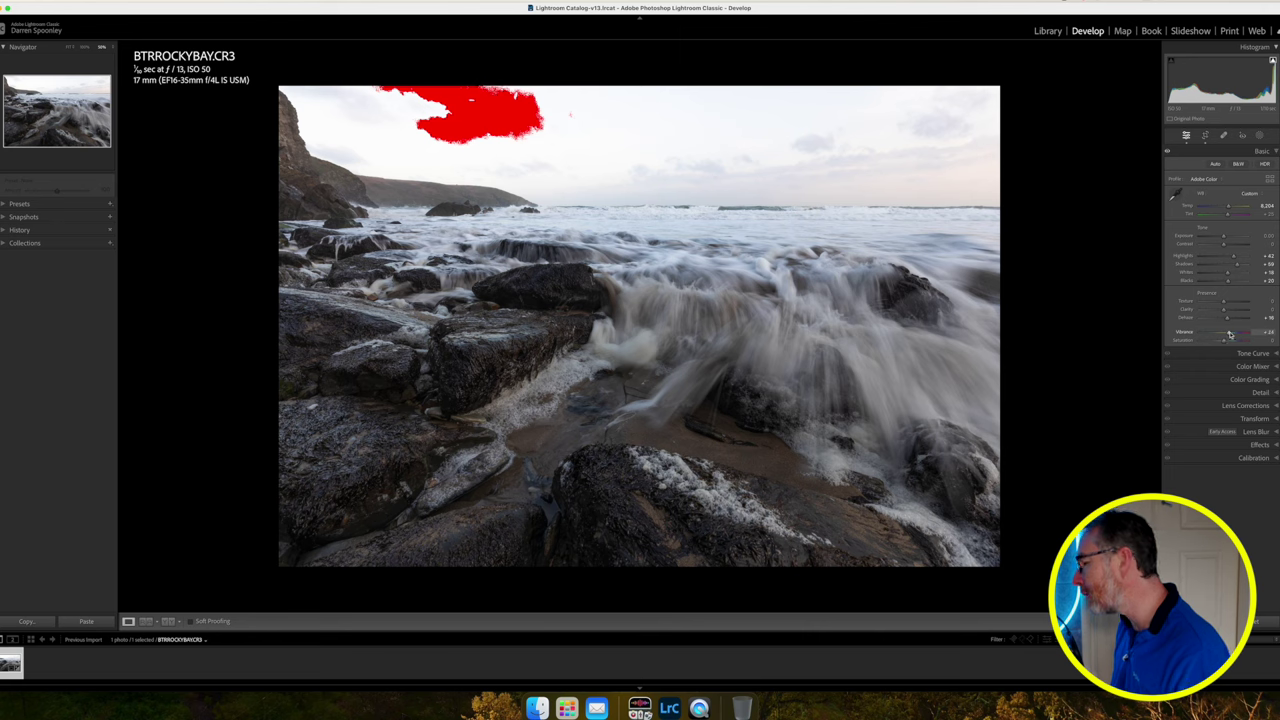
drag(1230, 335, 1230, 335)
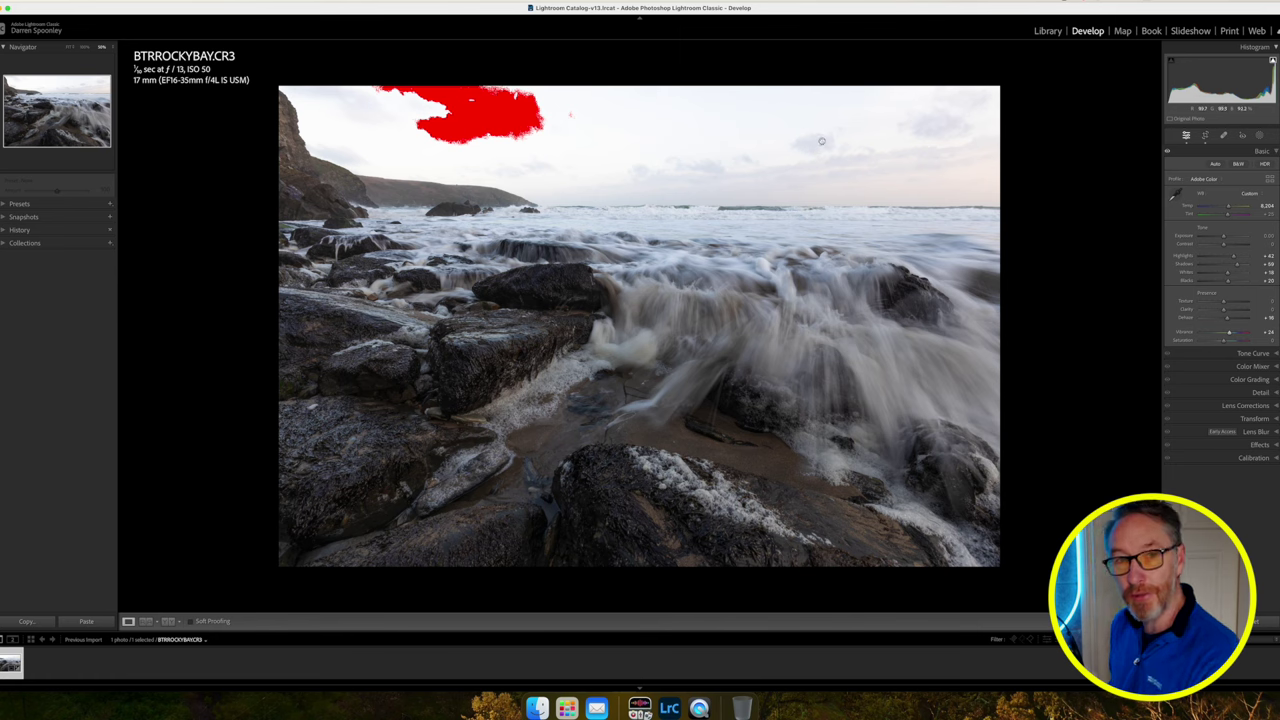
click(1226, 342)
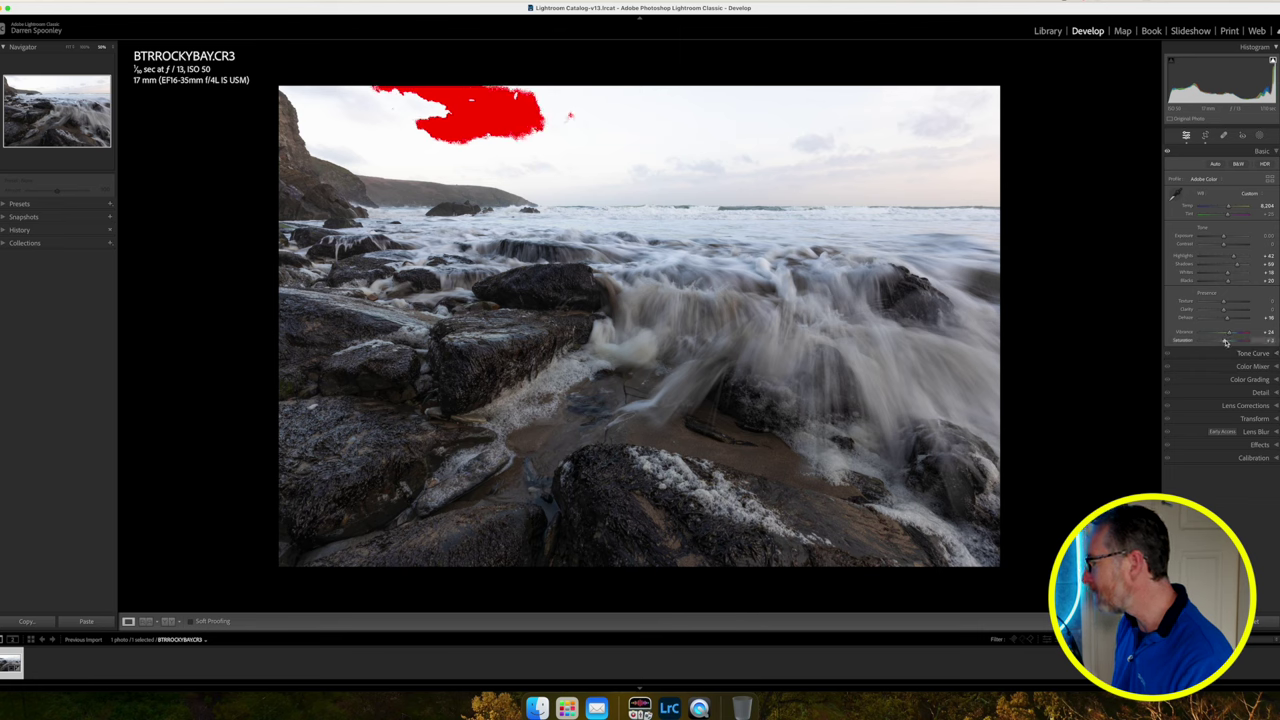
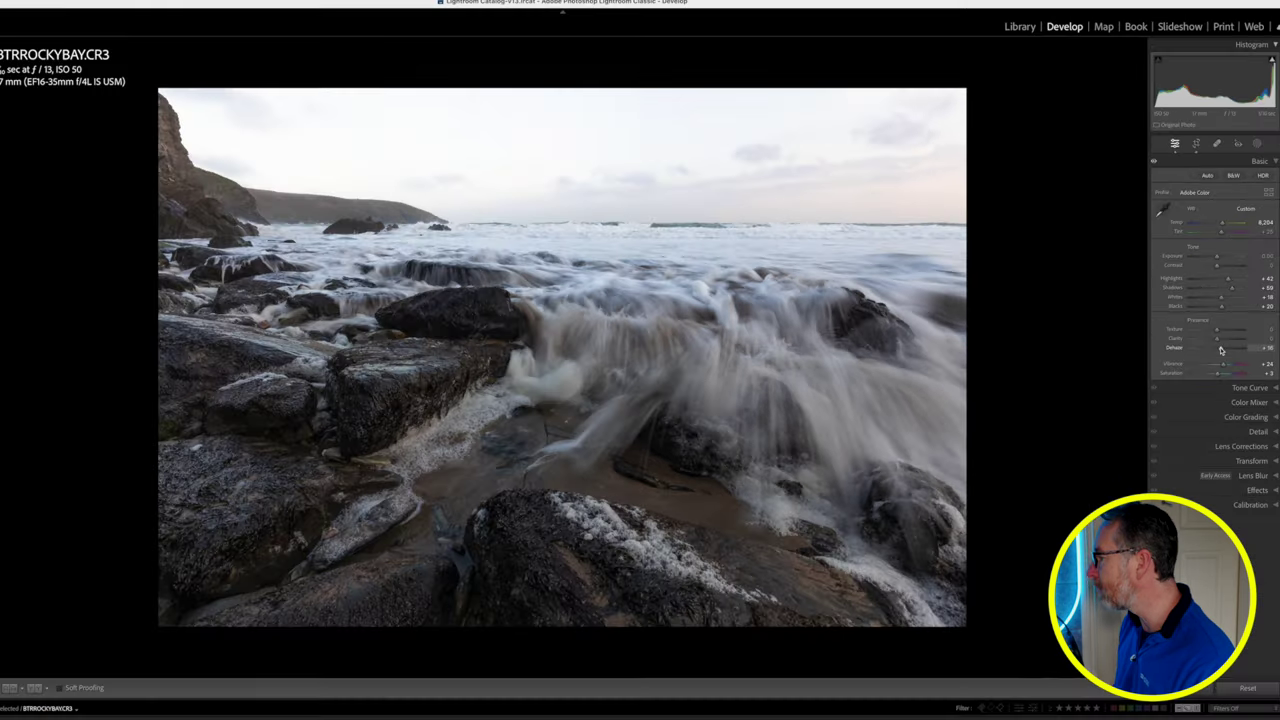
Push Dehaze to +100 to expose sky blemishes and inspect the upper sky up close for marks.
drag(1197, 470, 1232, 467)
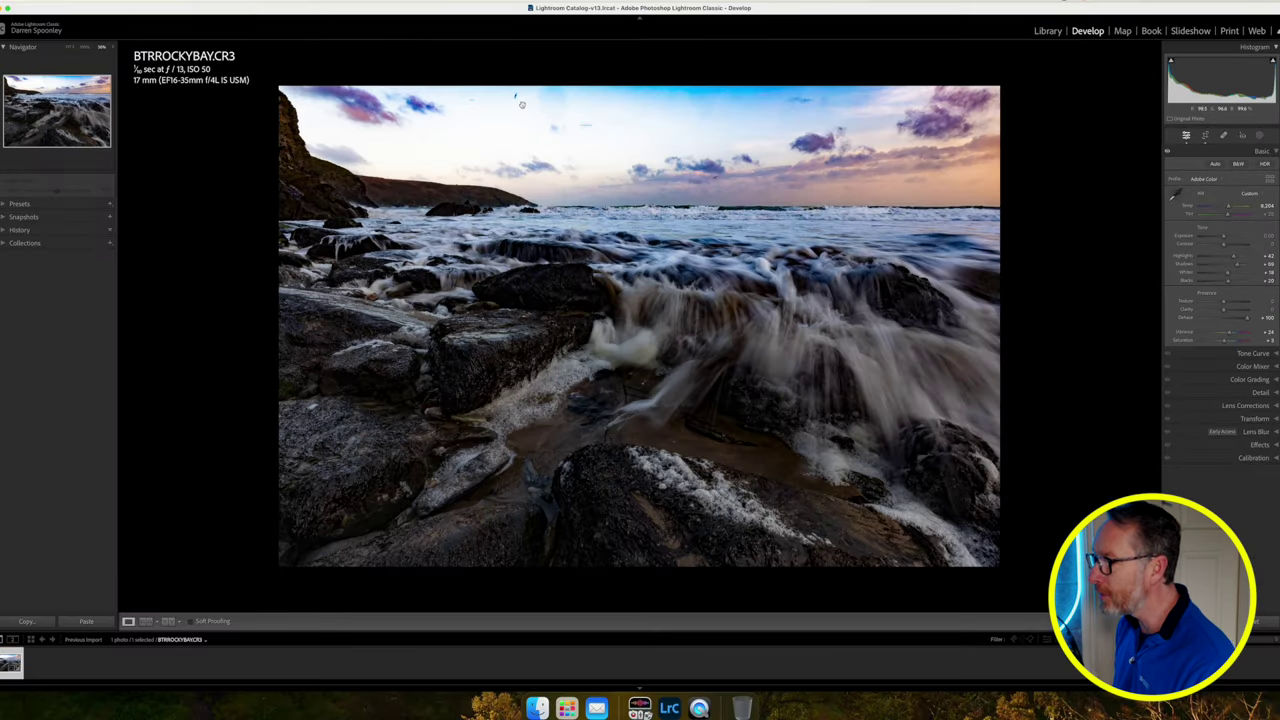
click(595, 135)
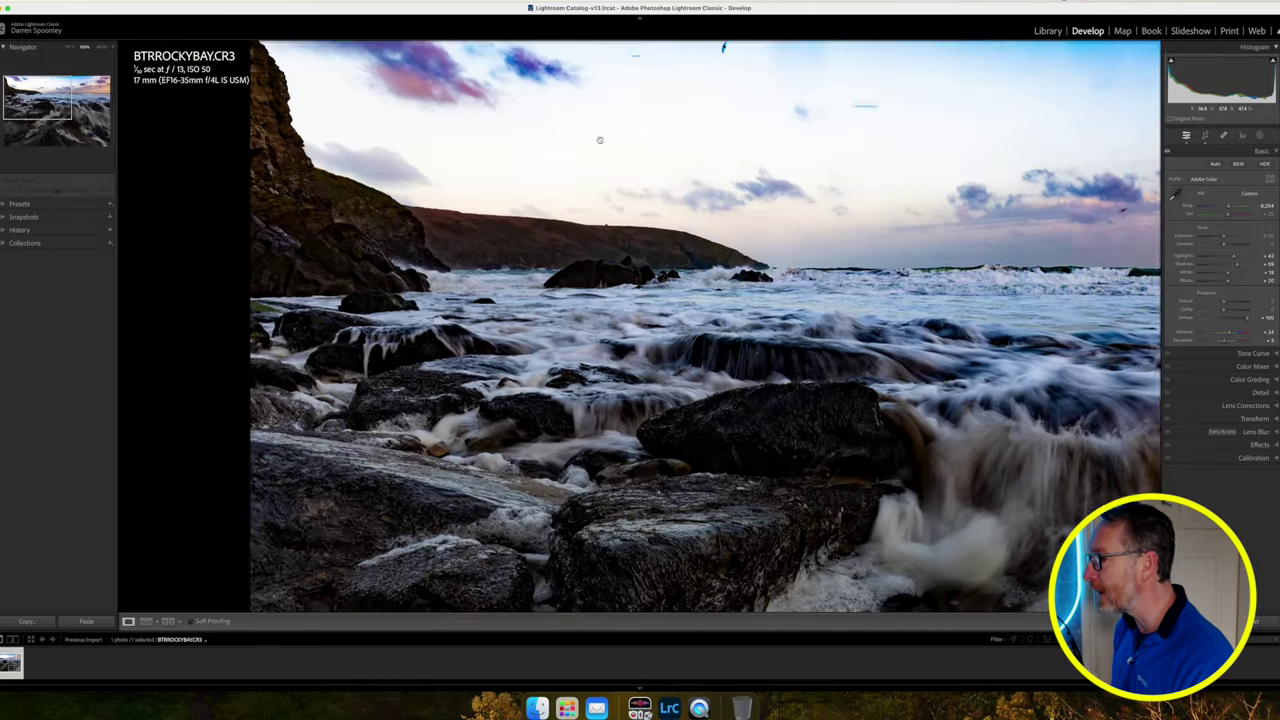
click(600, 140)
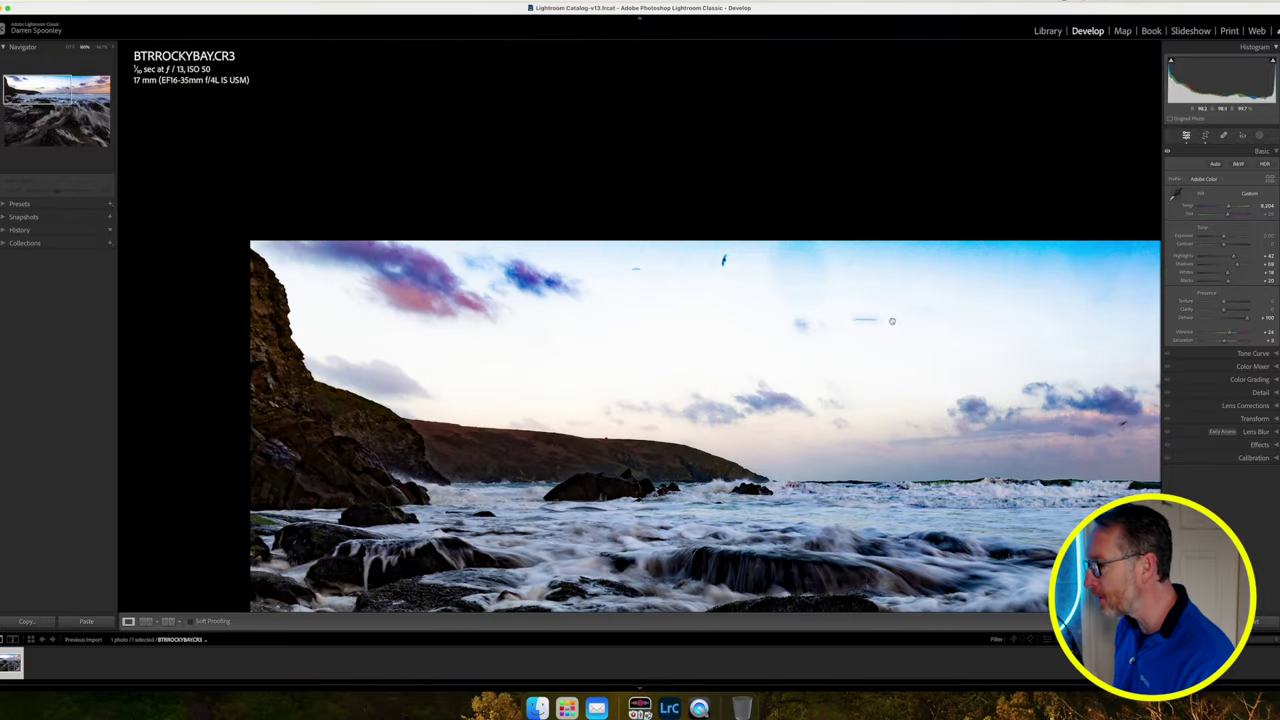
Remove the two thin streaks and the bird from the upper sky with the Heal tool.
click(1221, 137)
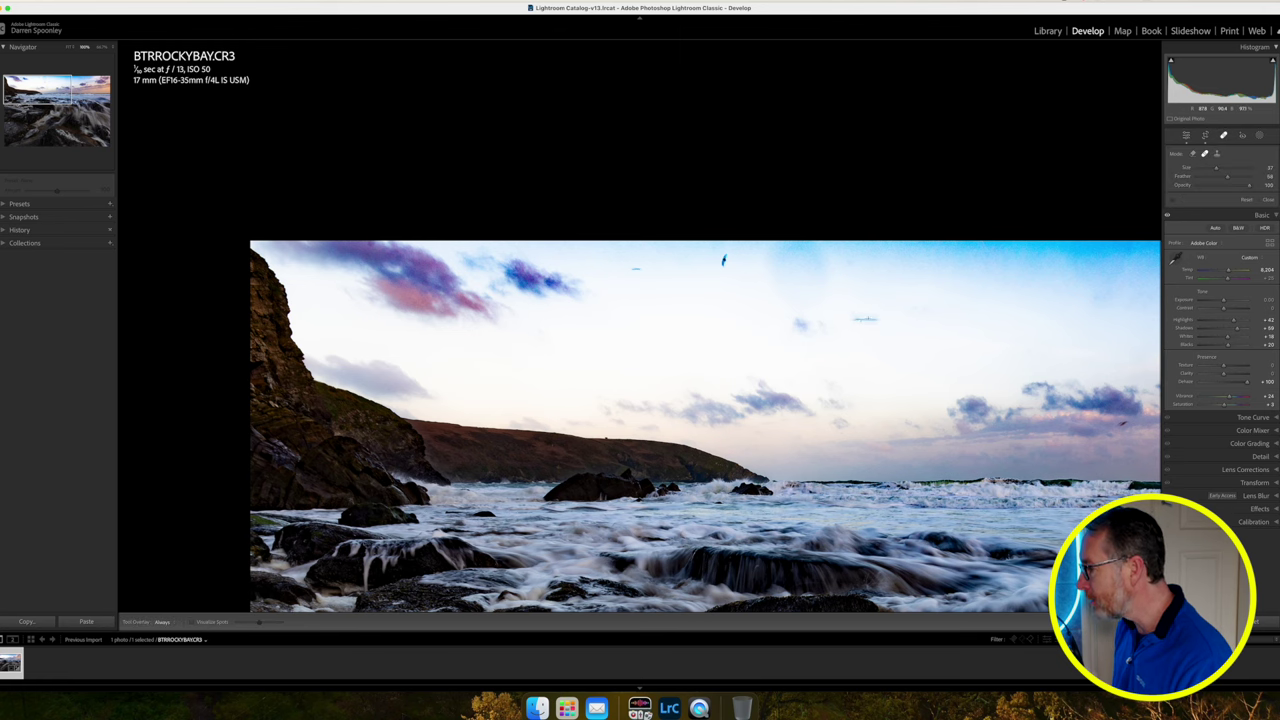
click(865, 319)
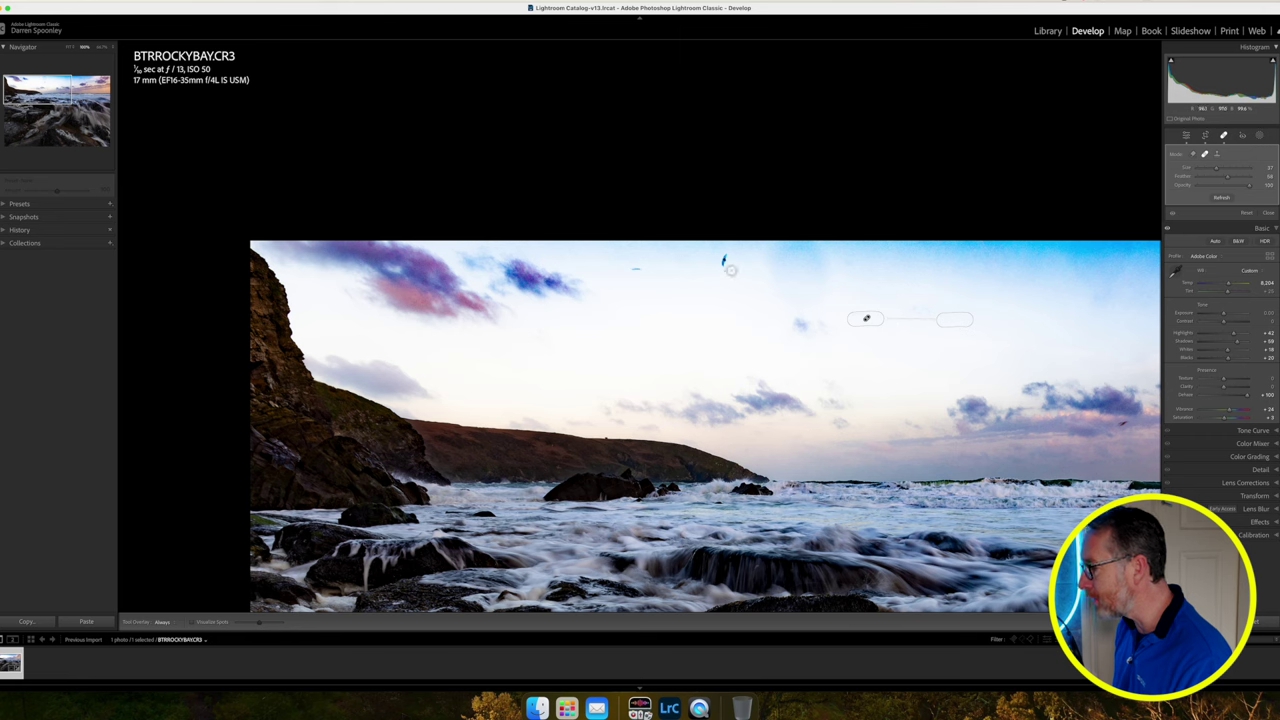
click(723, 259)
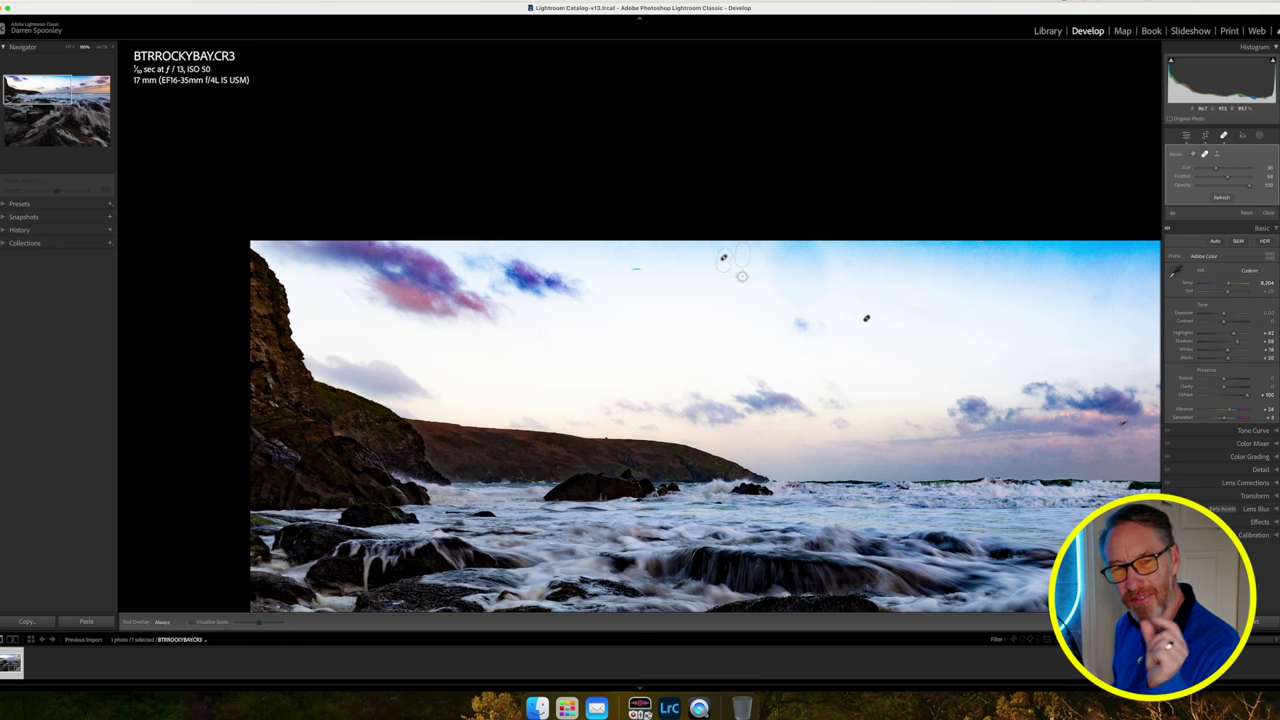
click(636, 268)
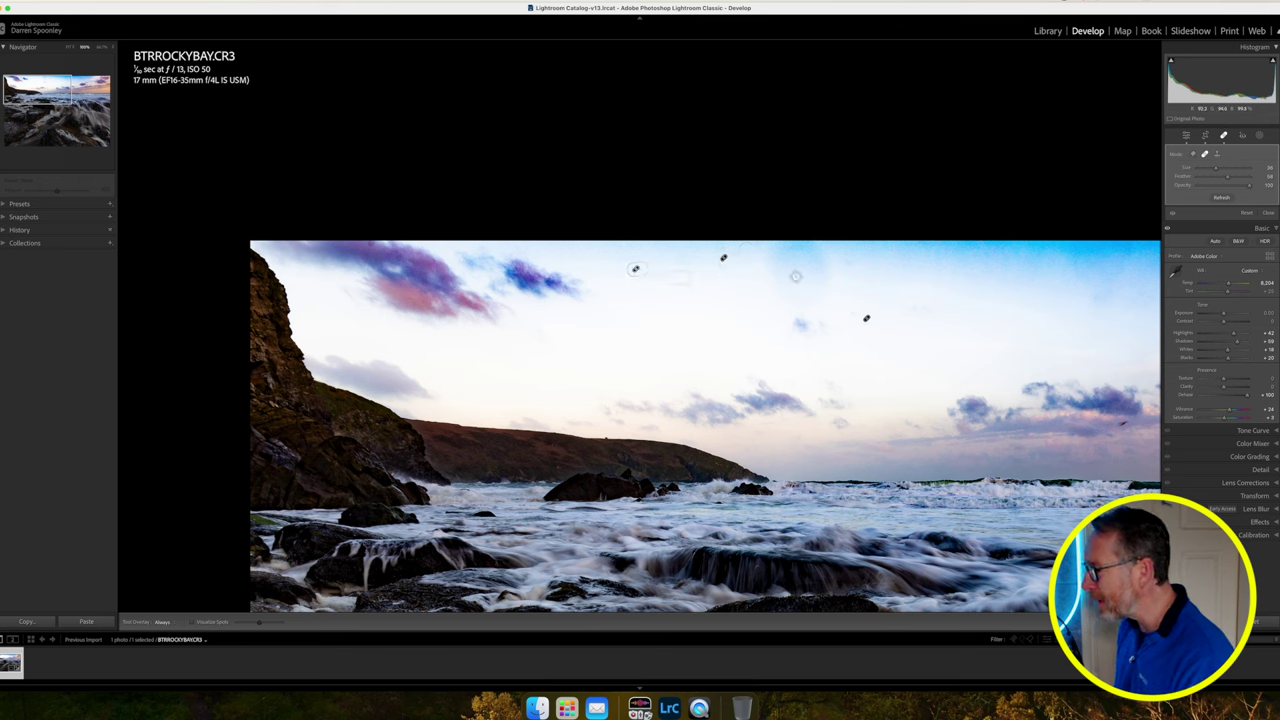
Enlarge the healing brush and heal the large round dust spot near the sky's upper edge.
scroll(796, 276, up, 5)
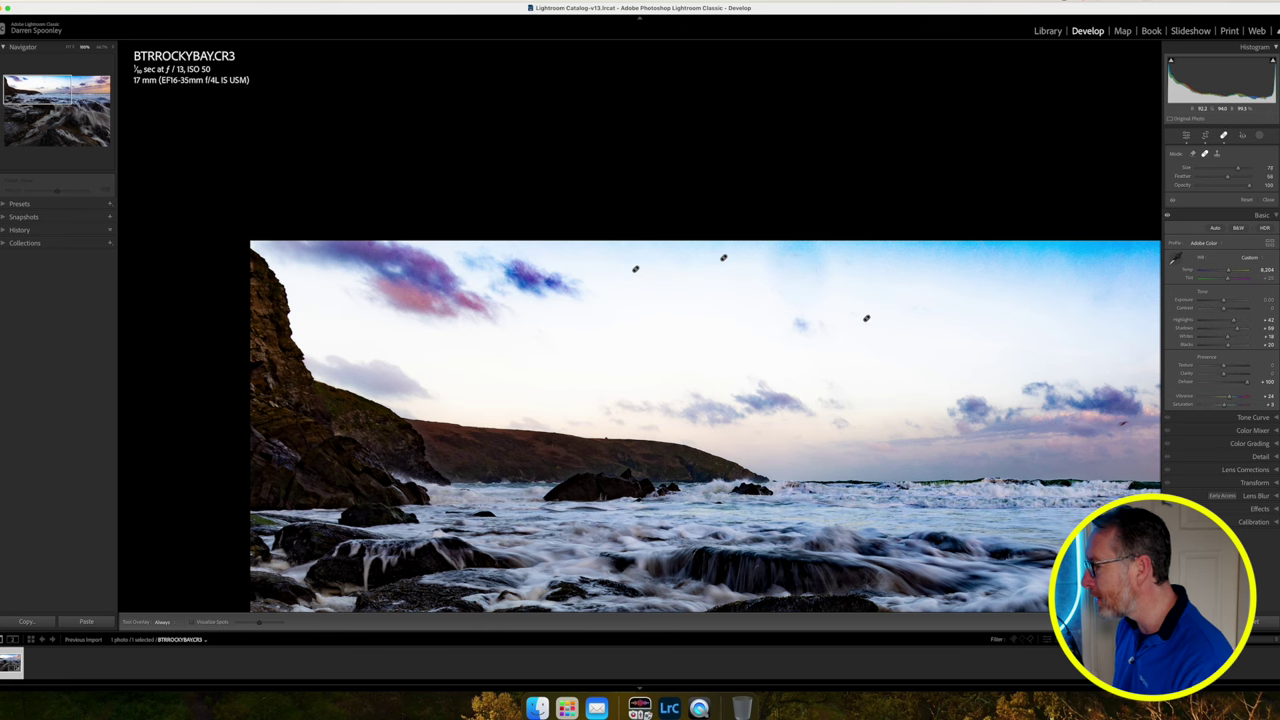
scroll(797, 274, up, 3)
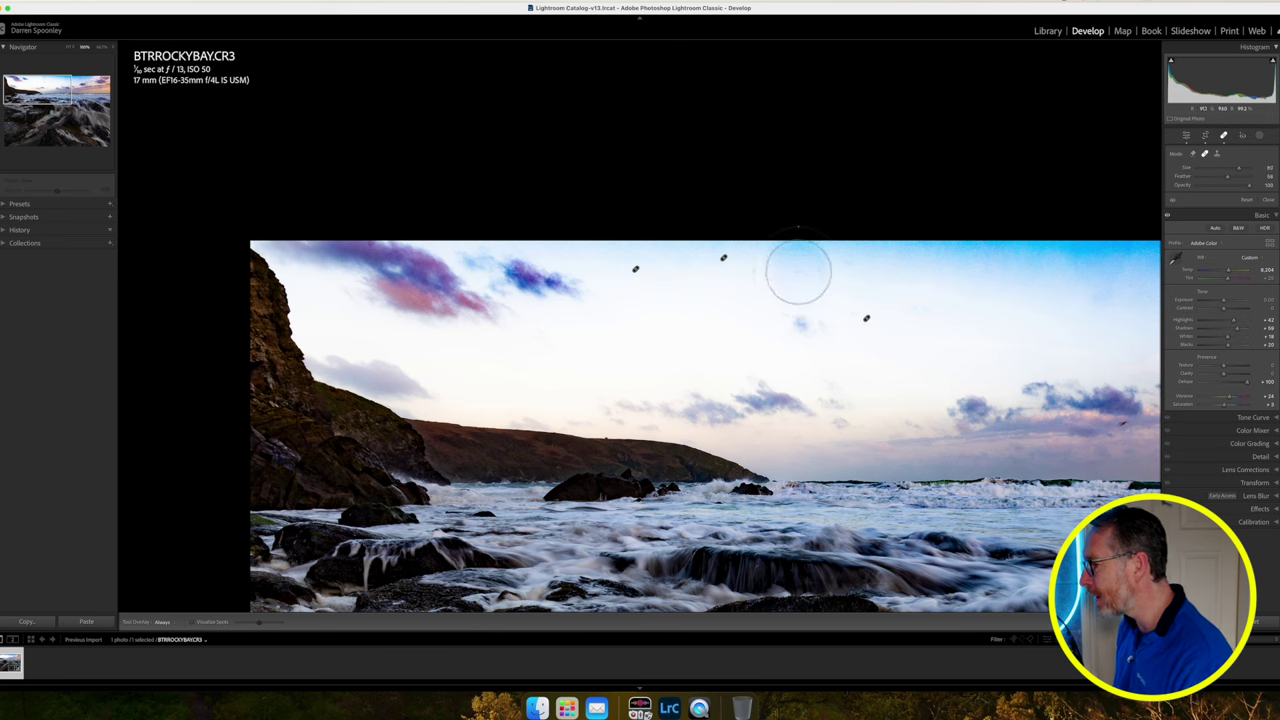
click(797, 271)
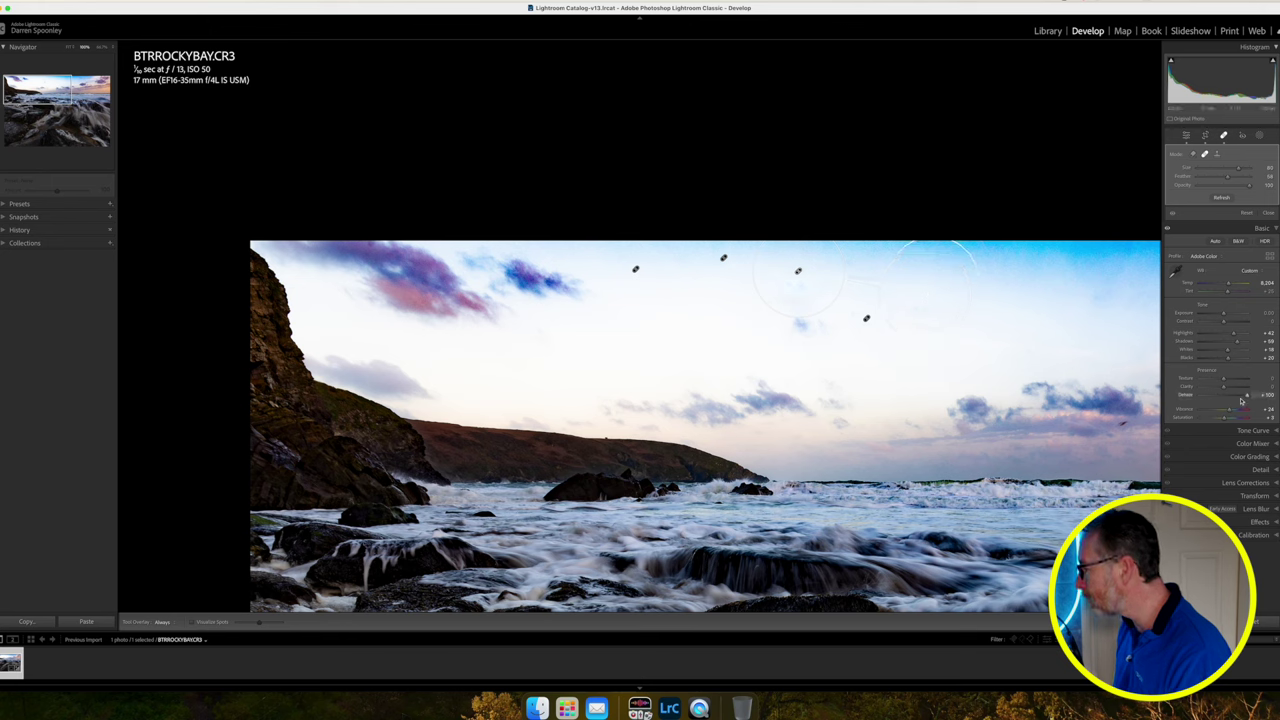
Reduce Dehaze to +48 and fit the whole photo in the view.
drag(1247, 397, 1234, 397)
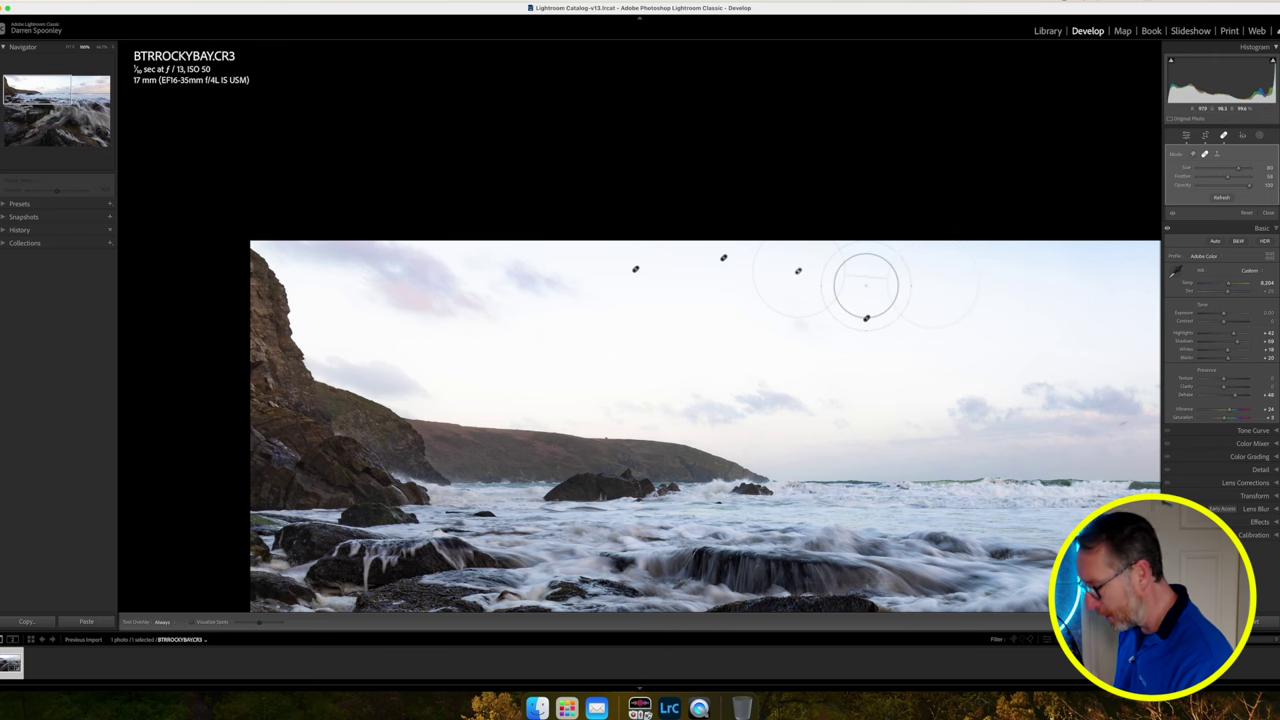
click(69, 48)
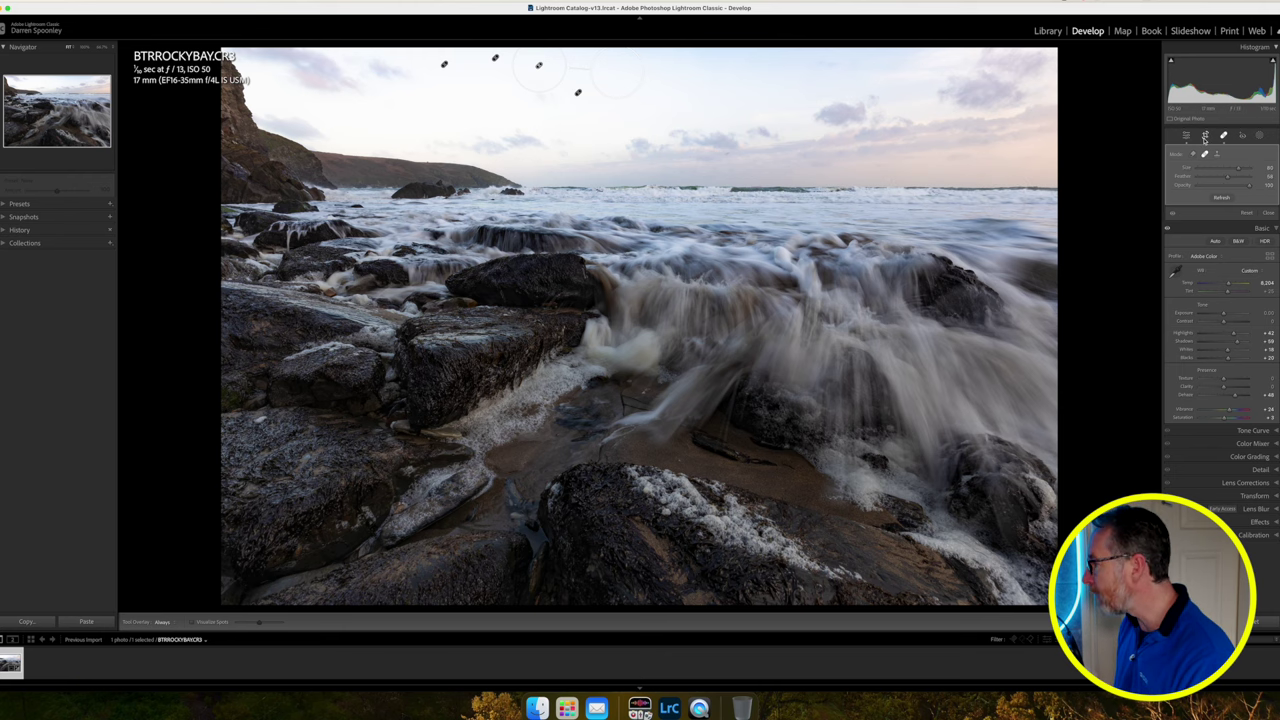
Shift the photo down inside the crop frame to include more sky, and change the crop aspect ratio to As Shot.
click(1205, 136)
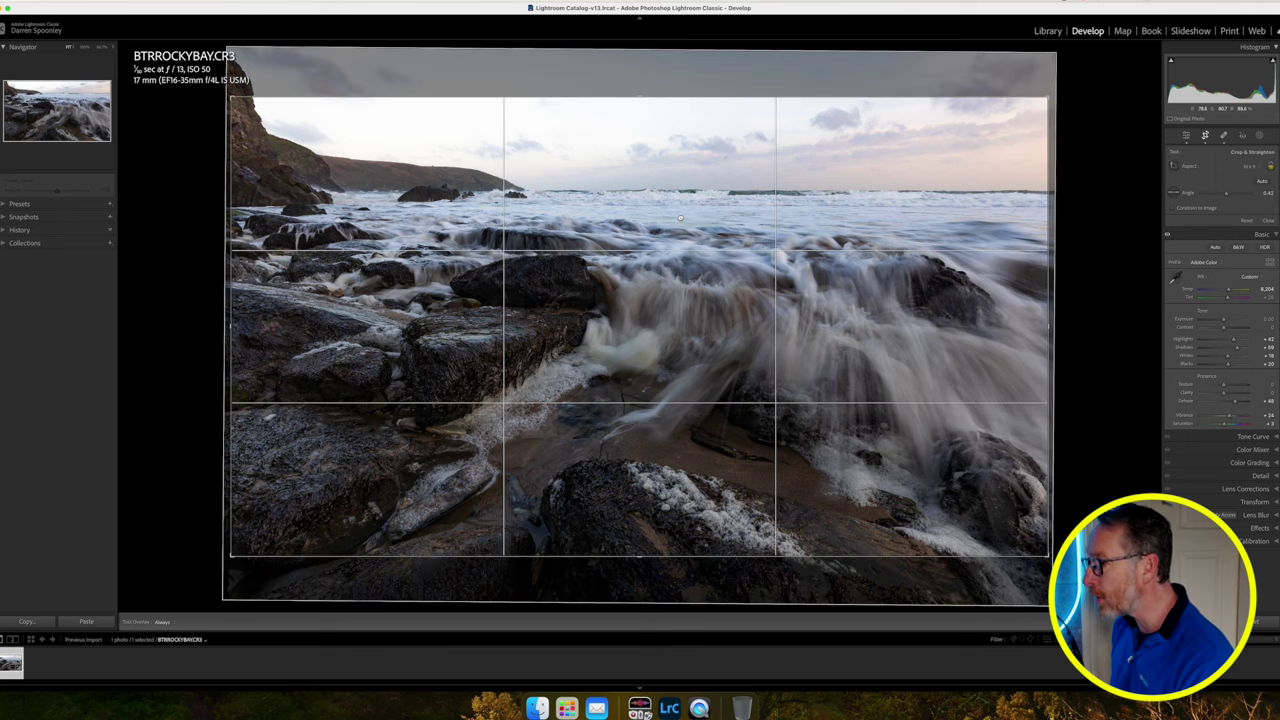
drag(680, 218, 664, 259)
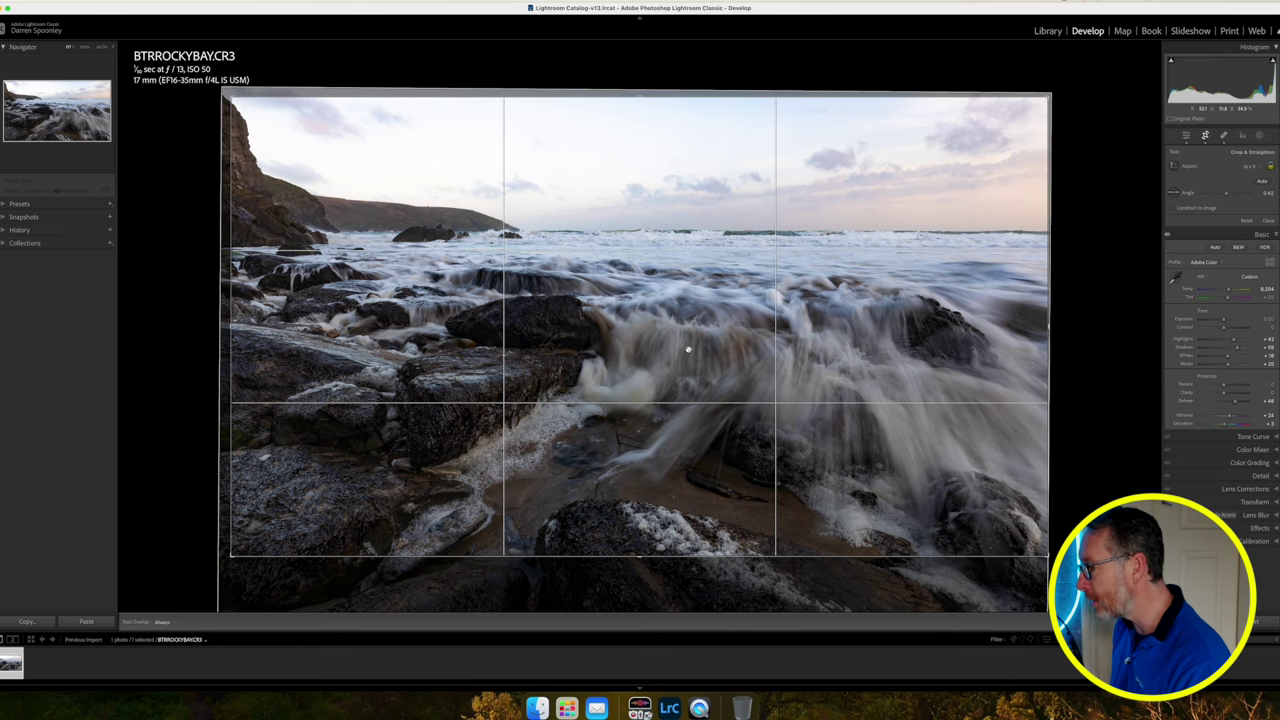
drag(688, 349, 687, 338)
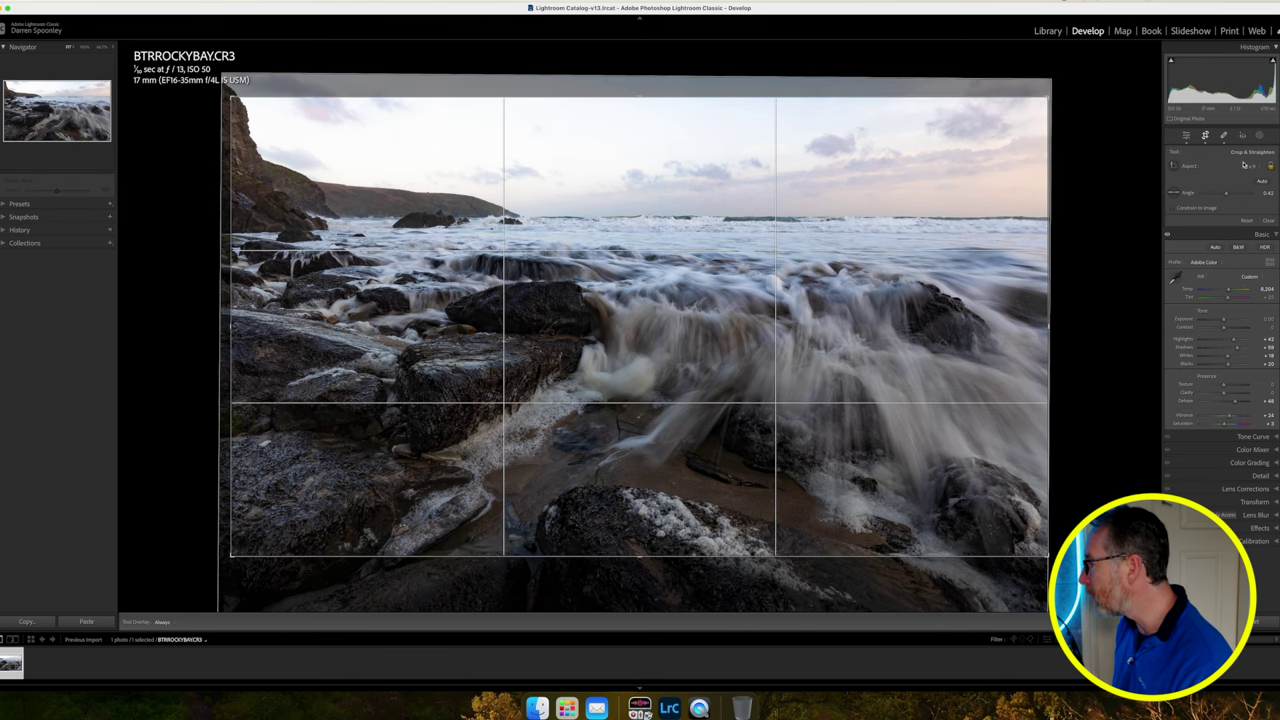
click(1249, 167)
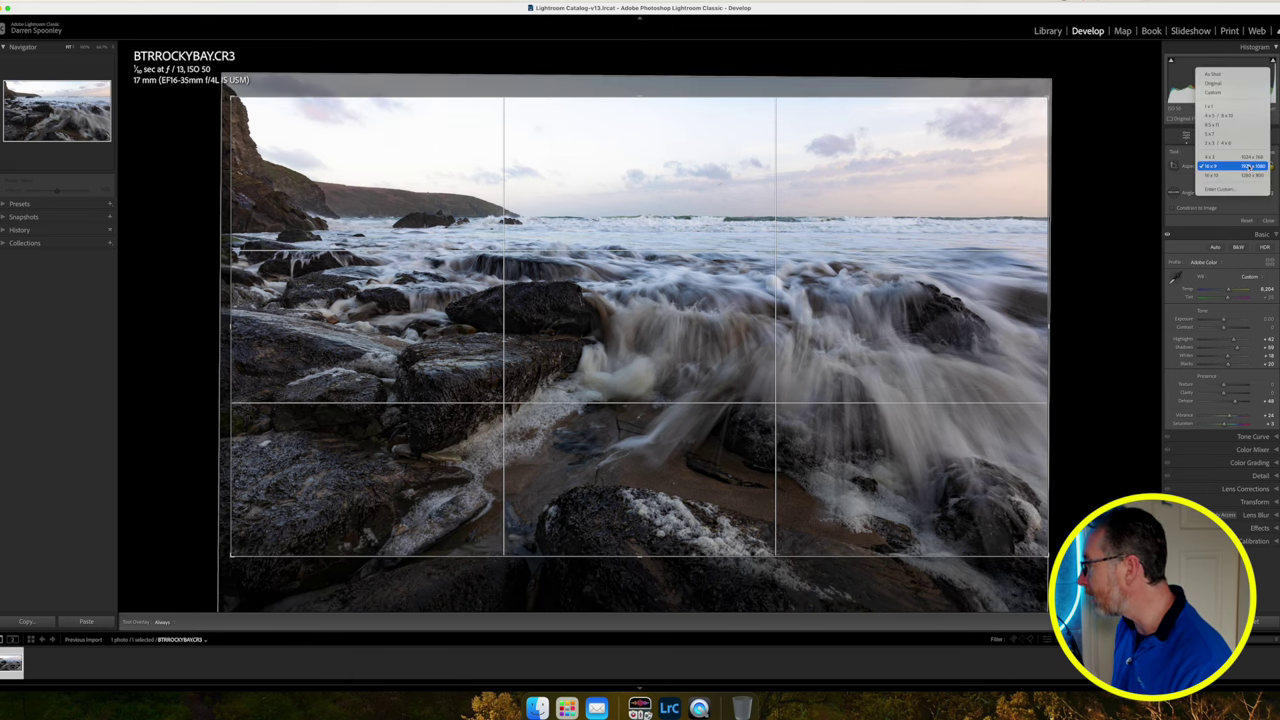
click(1230, 78)
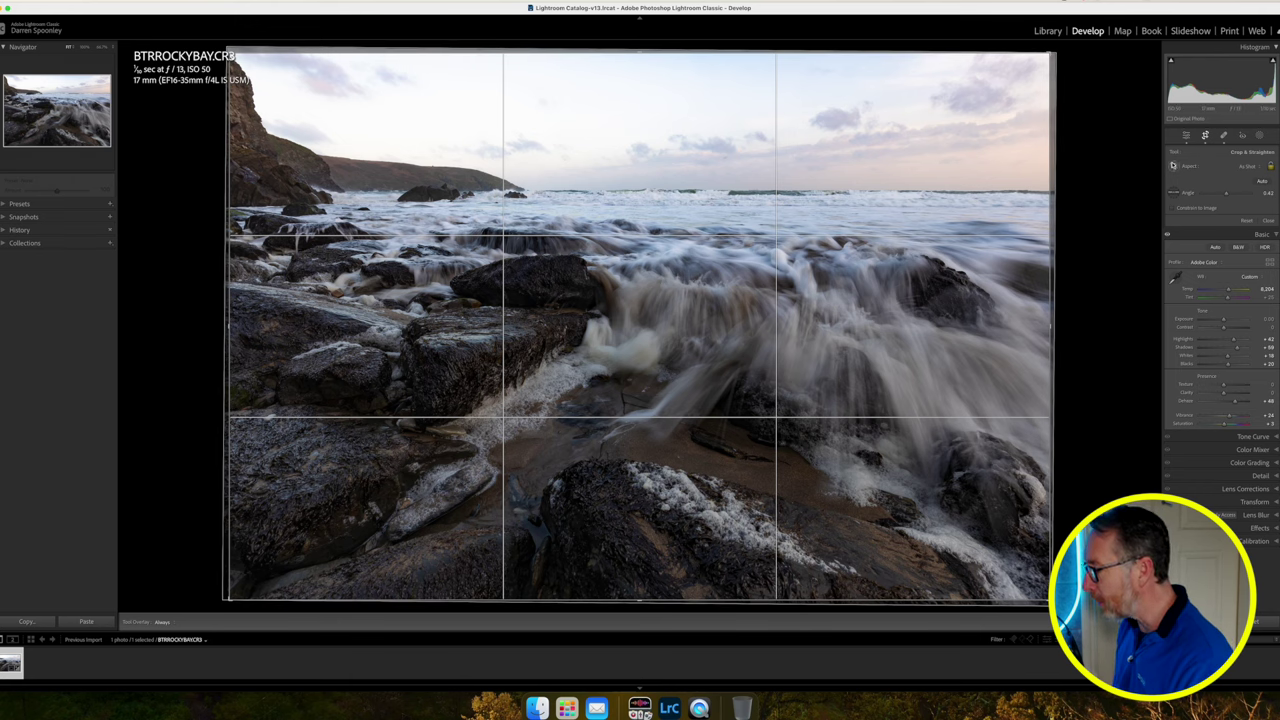
Shrink the healing brush and heal the small mark in the low clouds just above the horizon.
click(1226, 136)
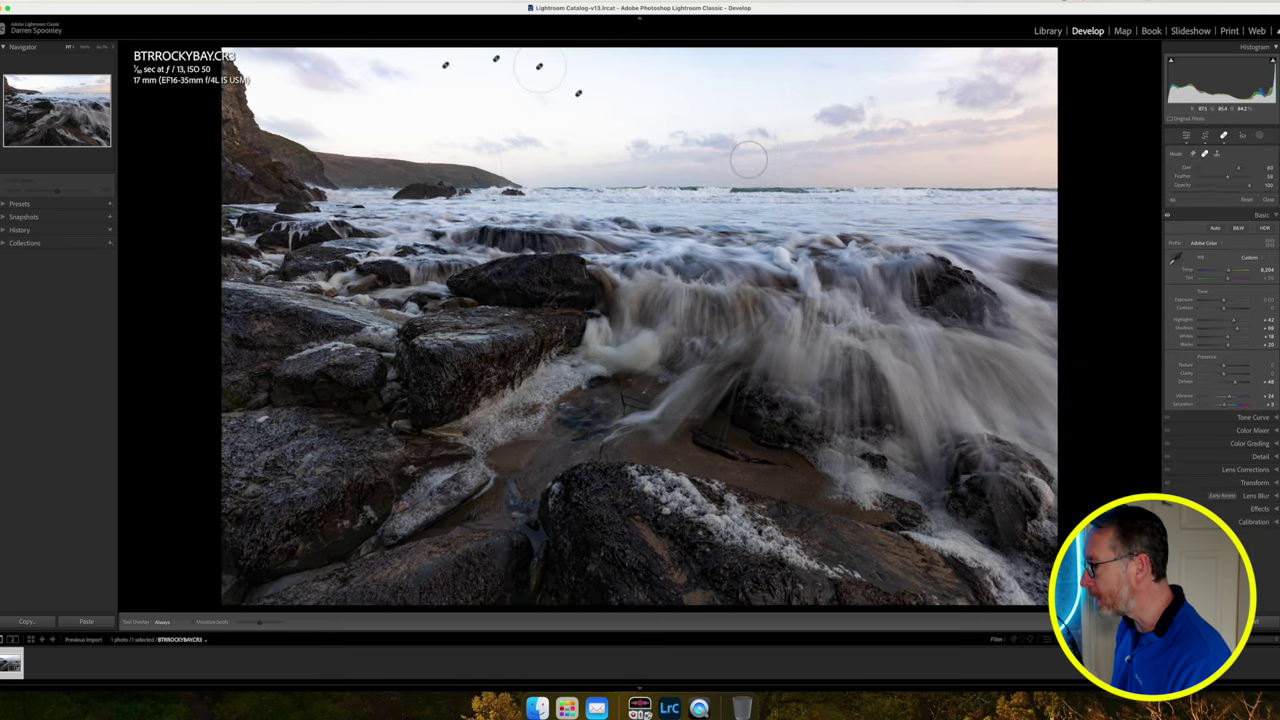
scroll(729, 156, down, 3)
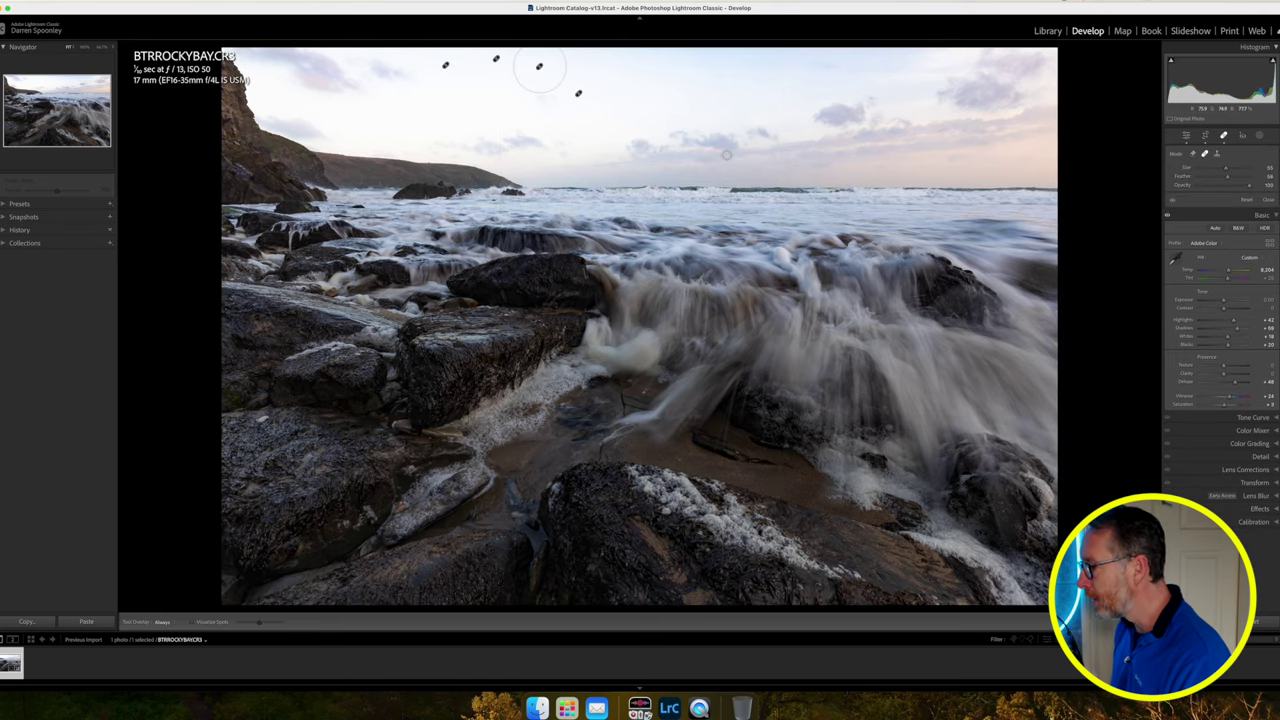
click(727, 155)
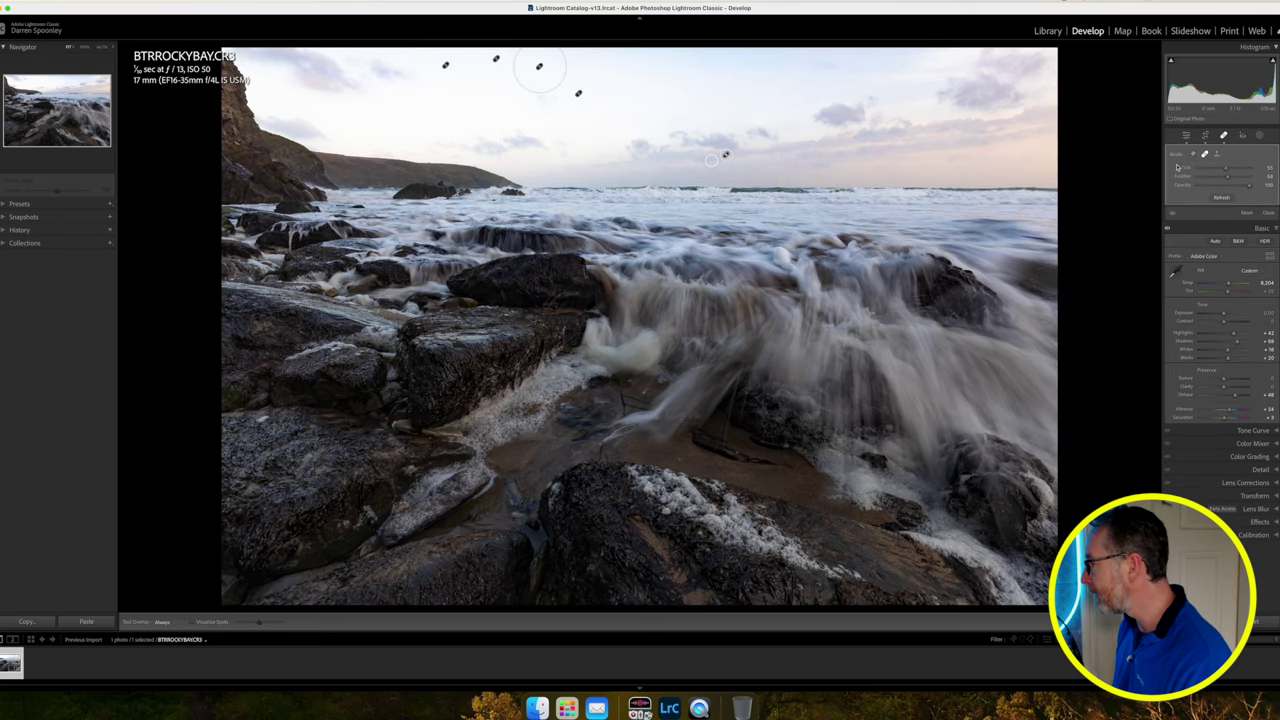
key(q)
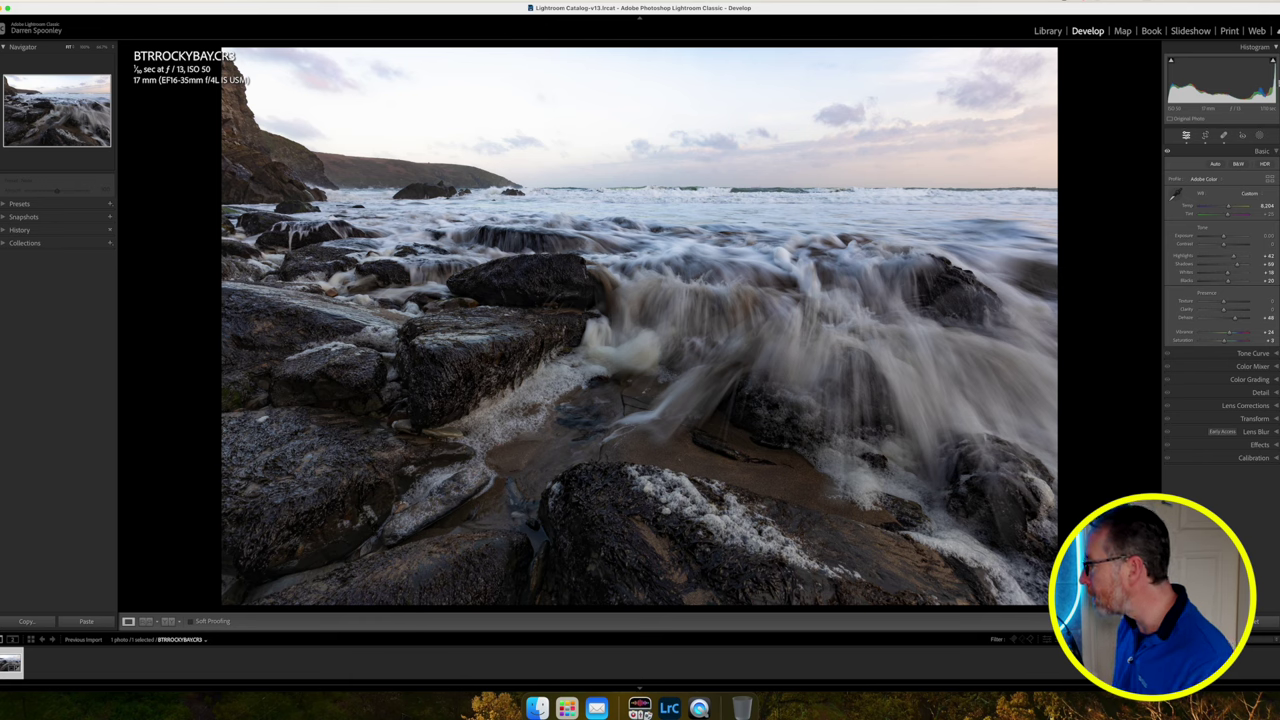
Try lower and higher Contrast on the whole photo and settle on about -26.
click(1171, 62)
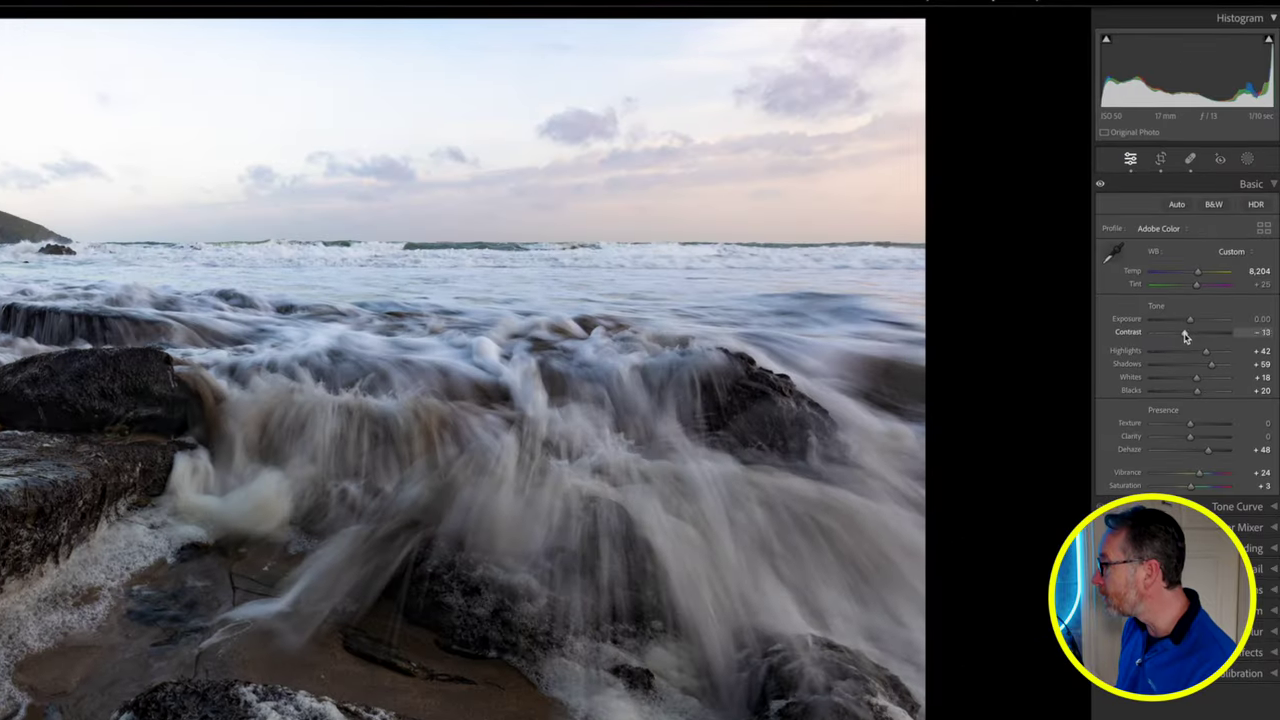
drag(1222, 247, 1213, 247)
drag(1175, 337, 1170, 337)
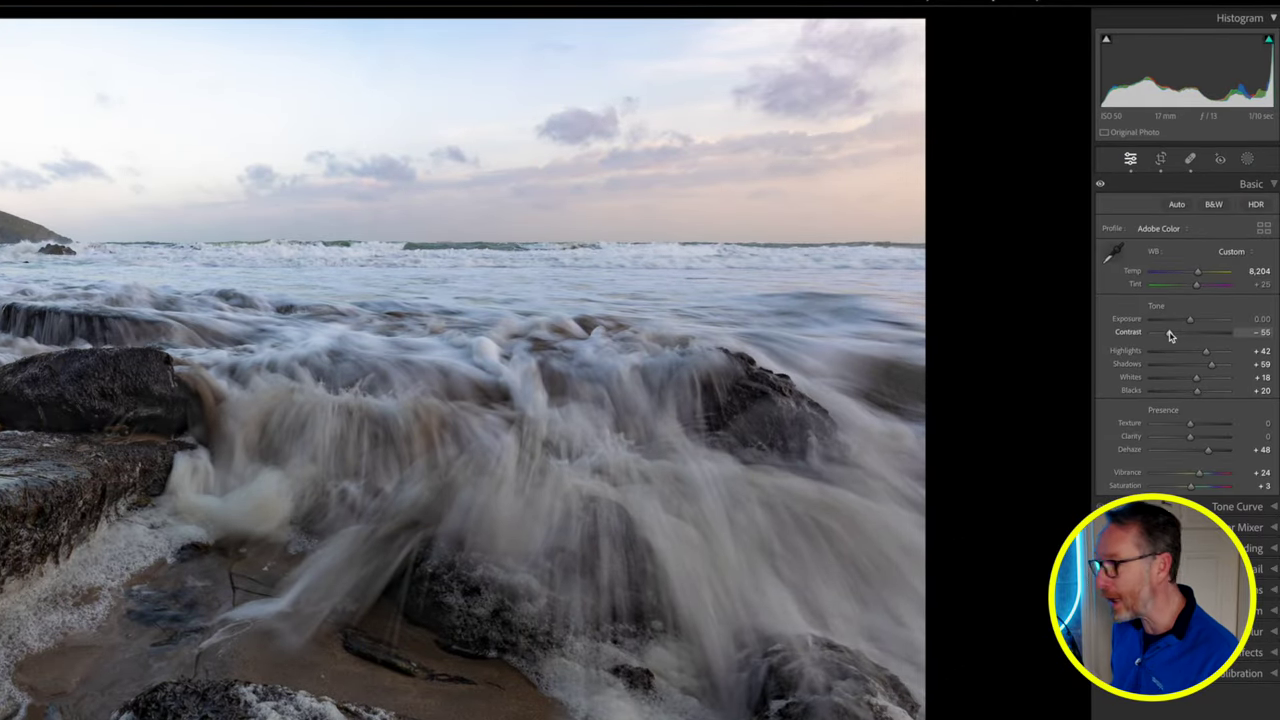
drag(1170, 337, 1211, 334)
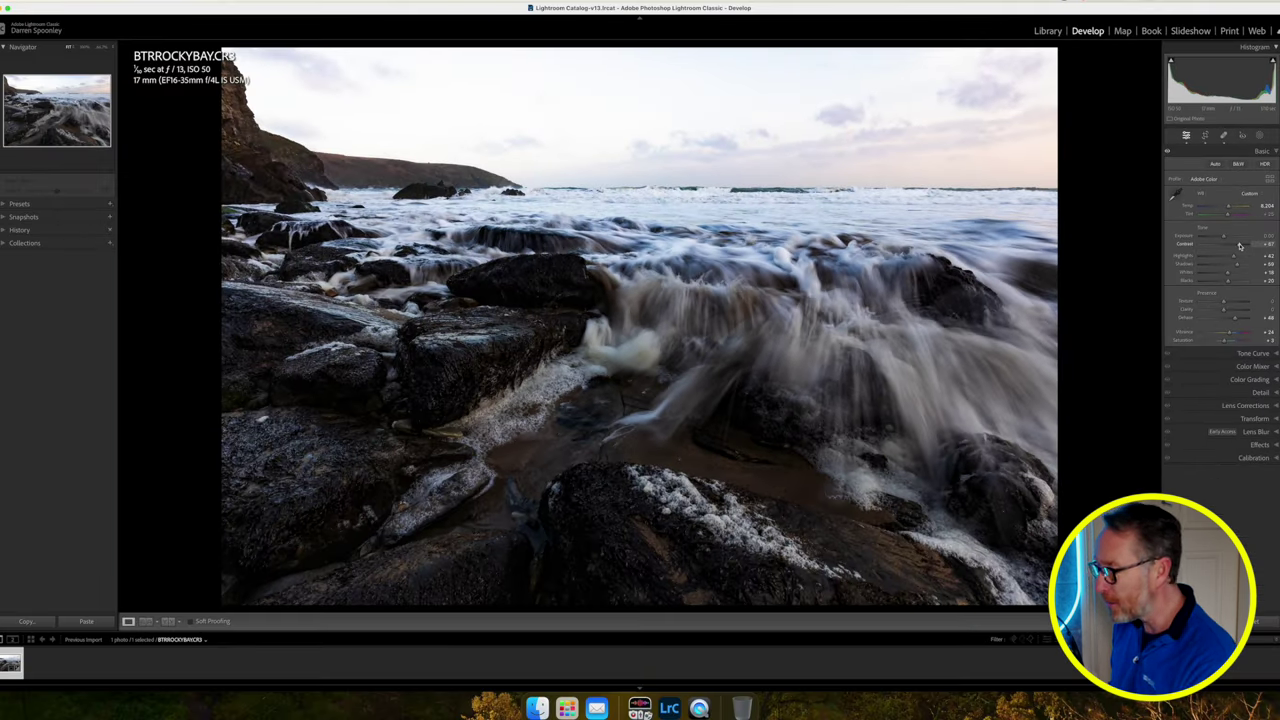
drag(1240, 246, 1217, 247)
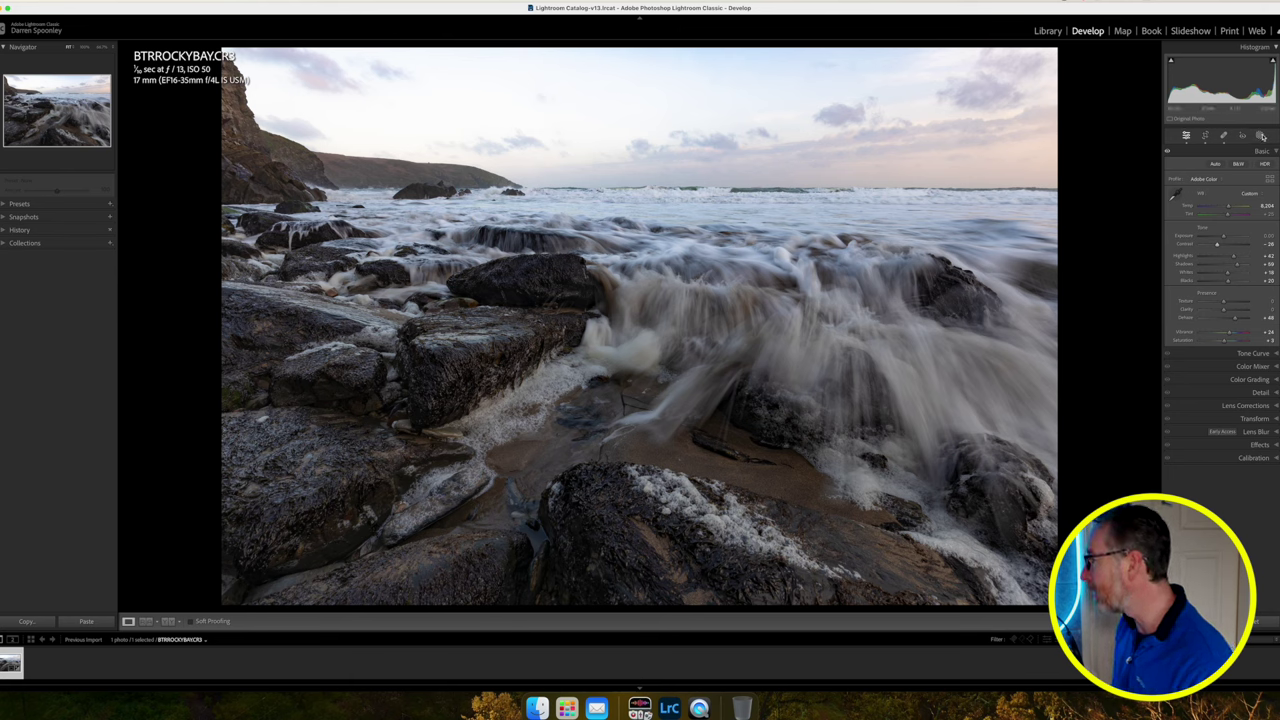
Add a linear gradient mask from the upper edge of the sky and move it down to cover the sky to the horizon.
click(1261, 136)
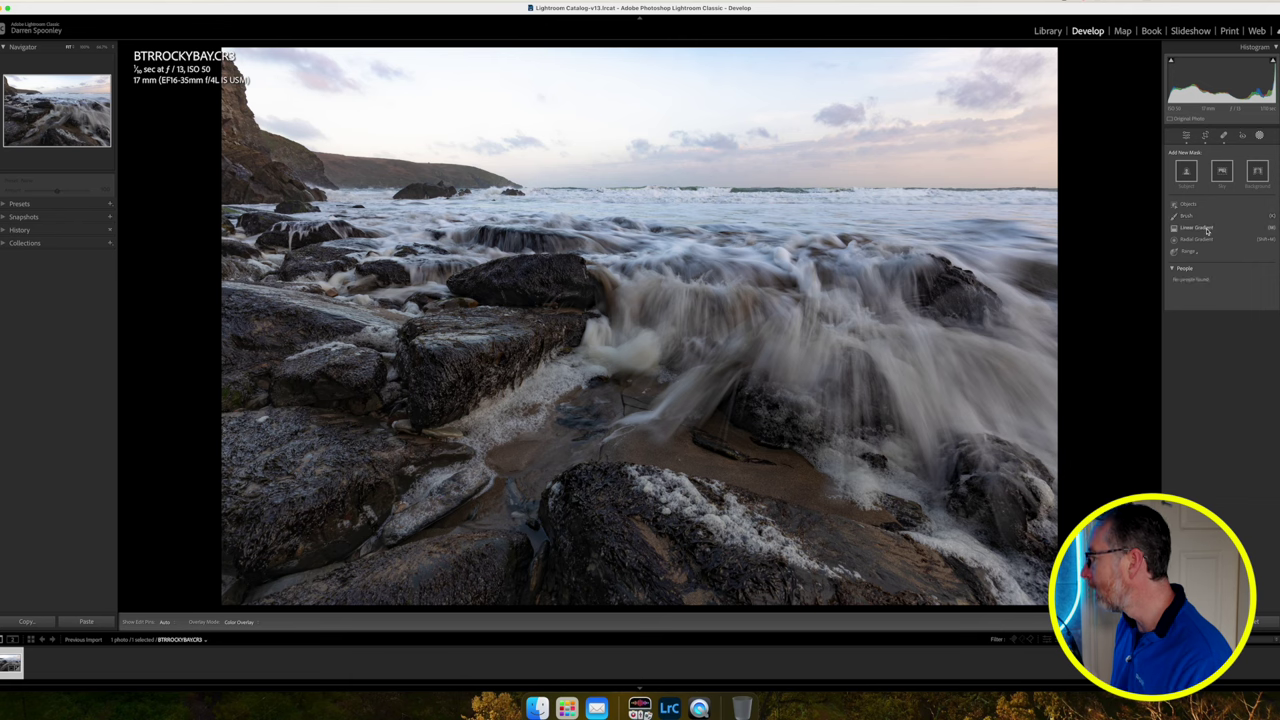
click(1208, 230)
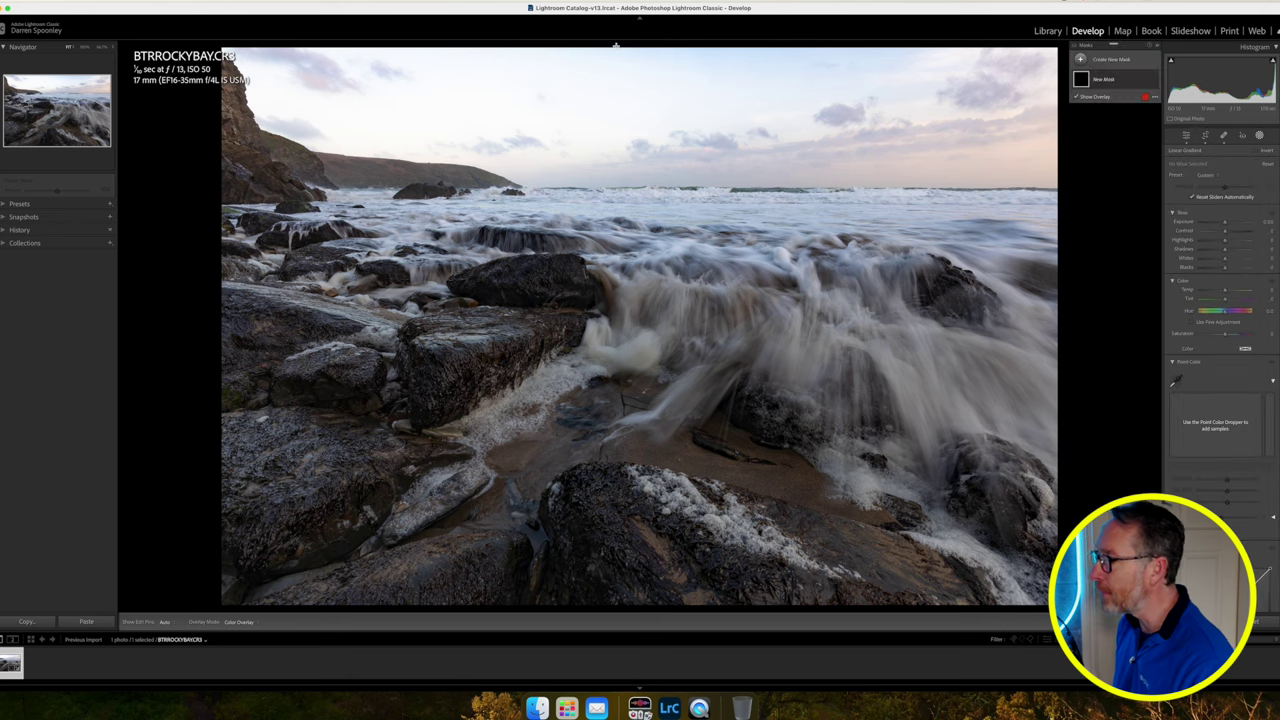
drag(619, 44, 608, 158)
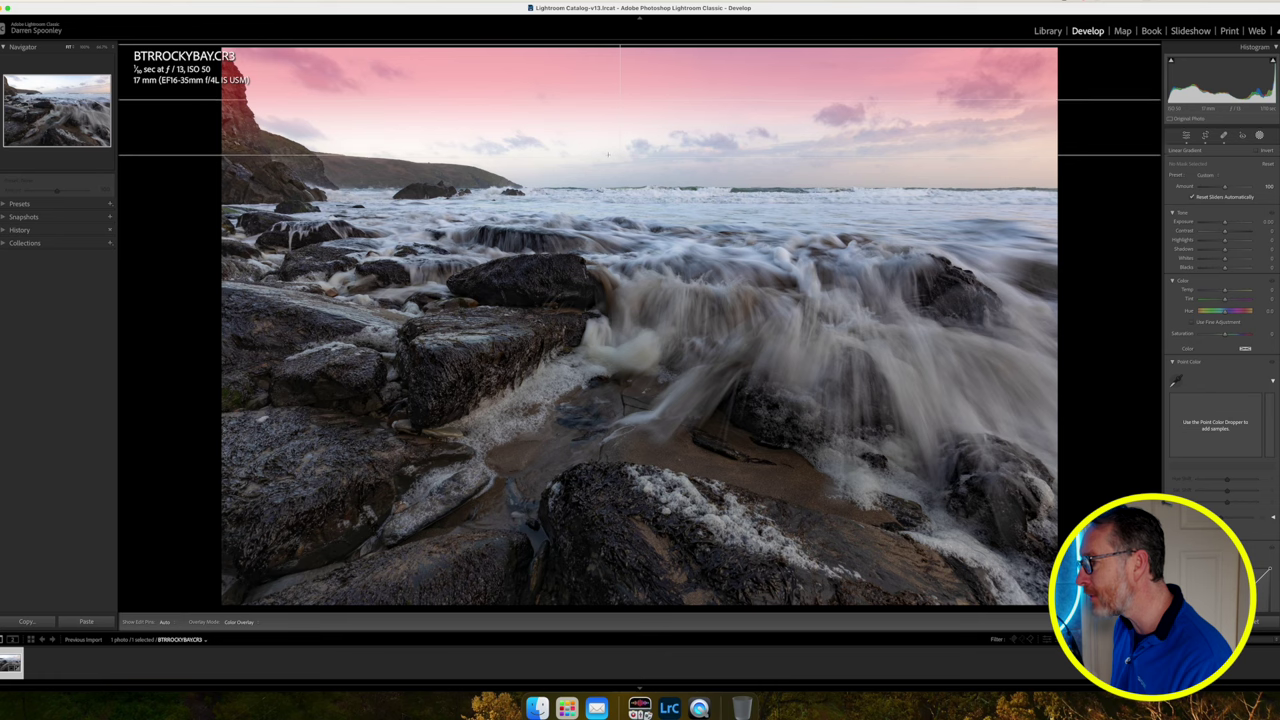
drag(614, 105, 620, 176)
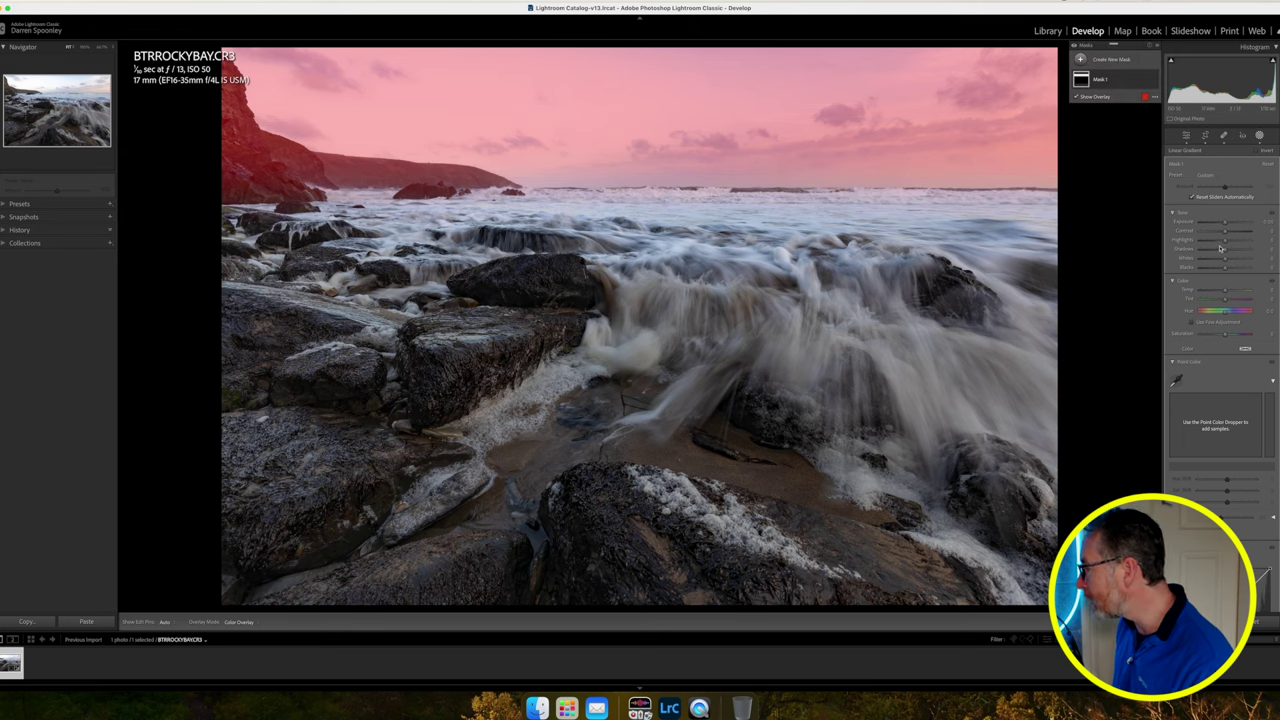
Lower the Highlights and slightly raise the Saturation of the sky gradient mask.
drag(1225, 242, 1220, 242)
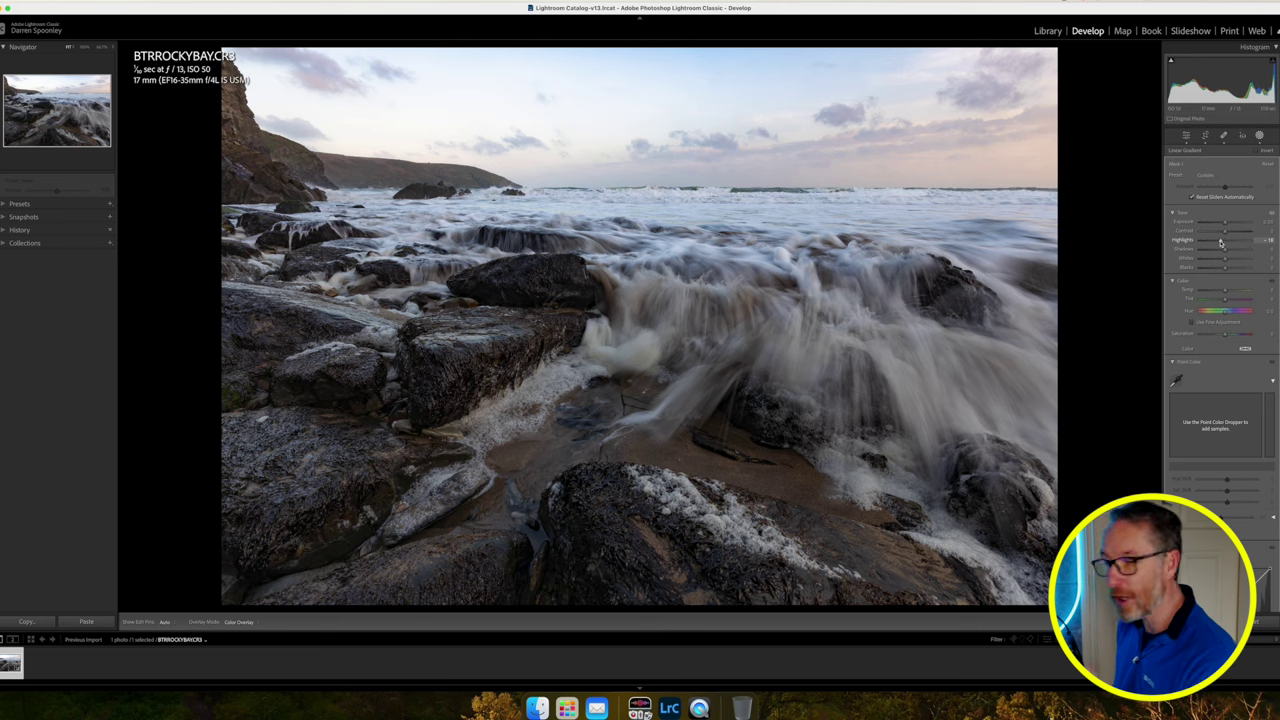
drag(1220, 242, 1217, 242)
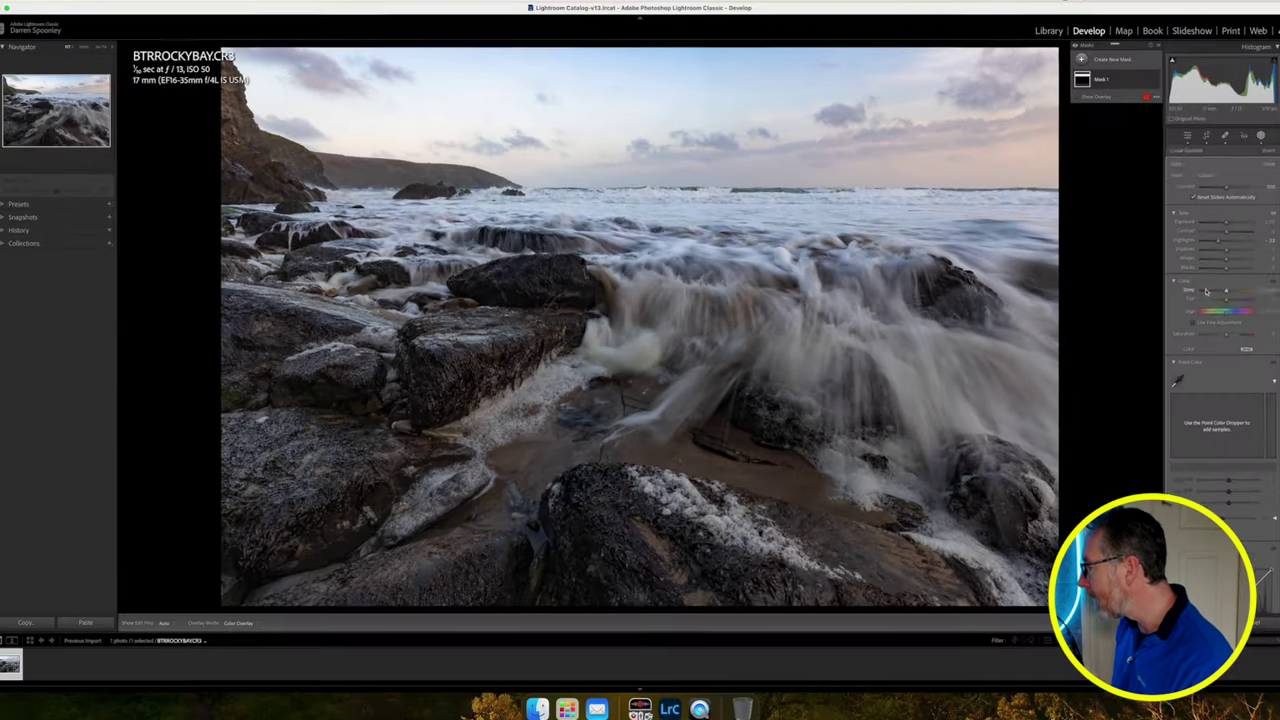
click(1225, 304)
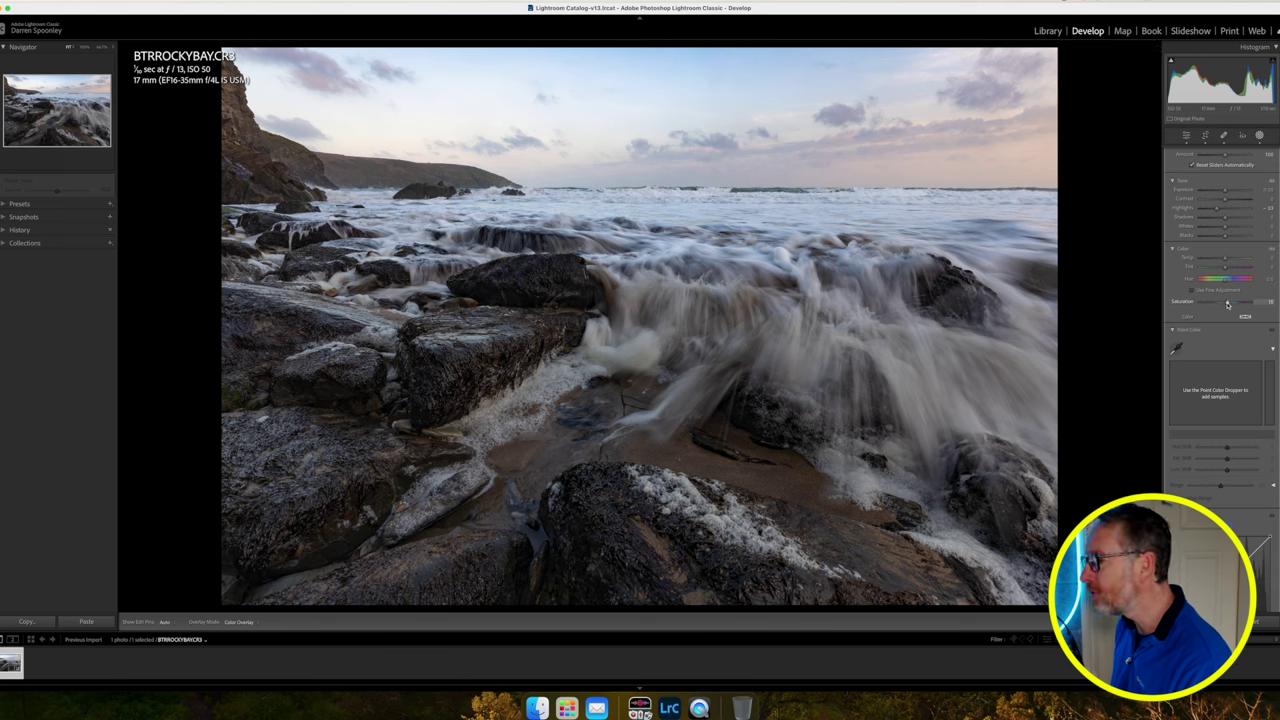
mouse_move(671, 133)
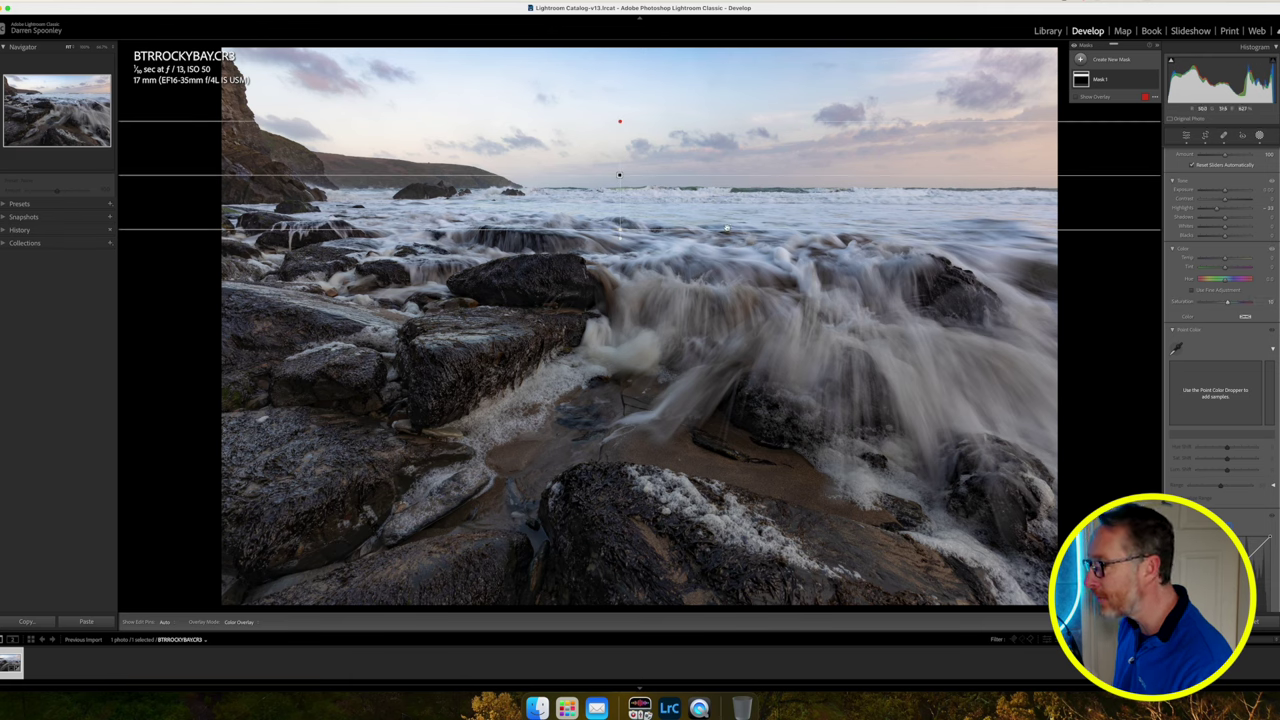
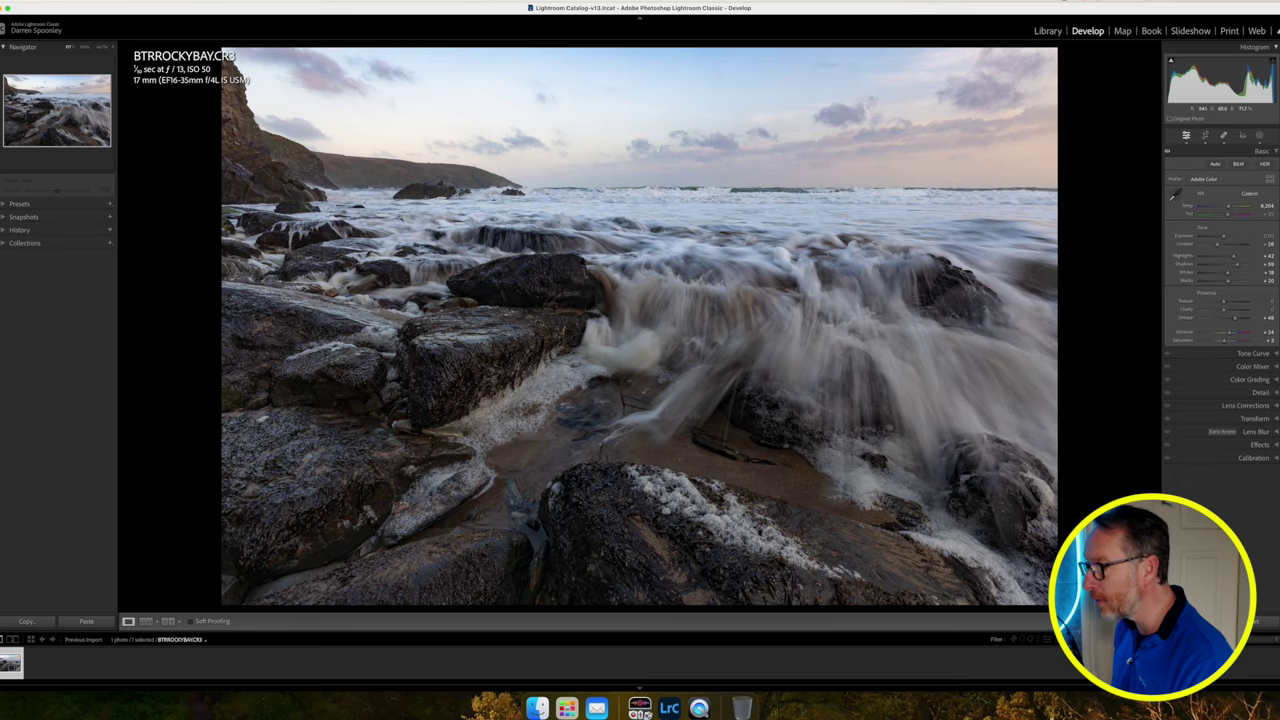
Zoom in and examine the rocks, distant headland and breaking waves along the horizon for detail and blemishes.
click(297, 241)
click(297, 241)
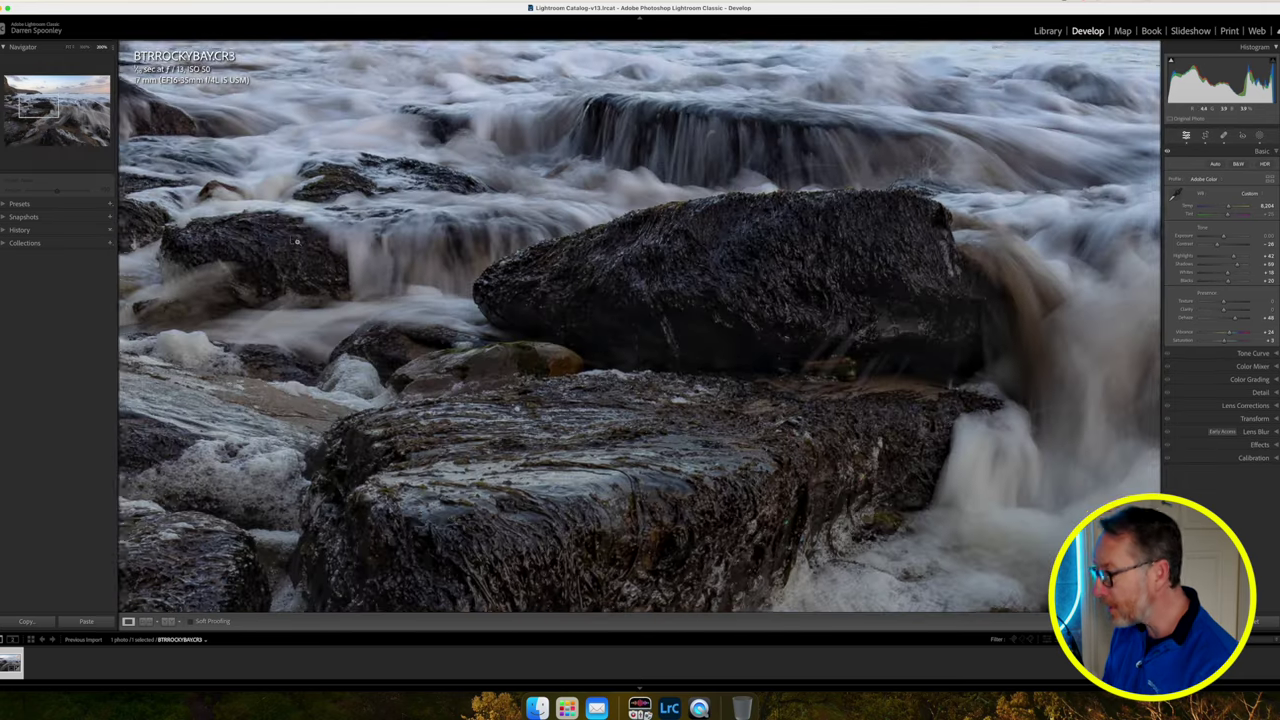
scroll(297, 241, up, 3)
scroll(297, 241, up, 5)
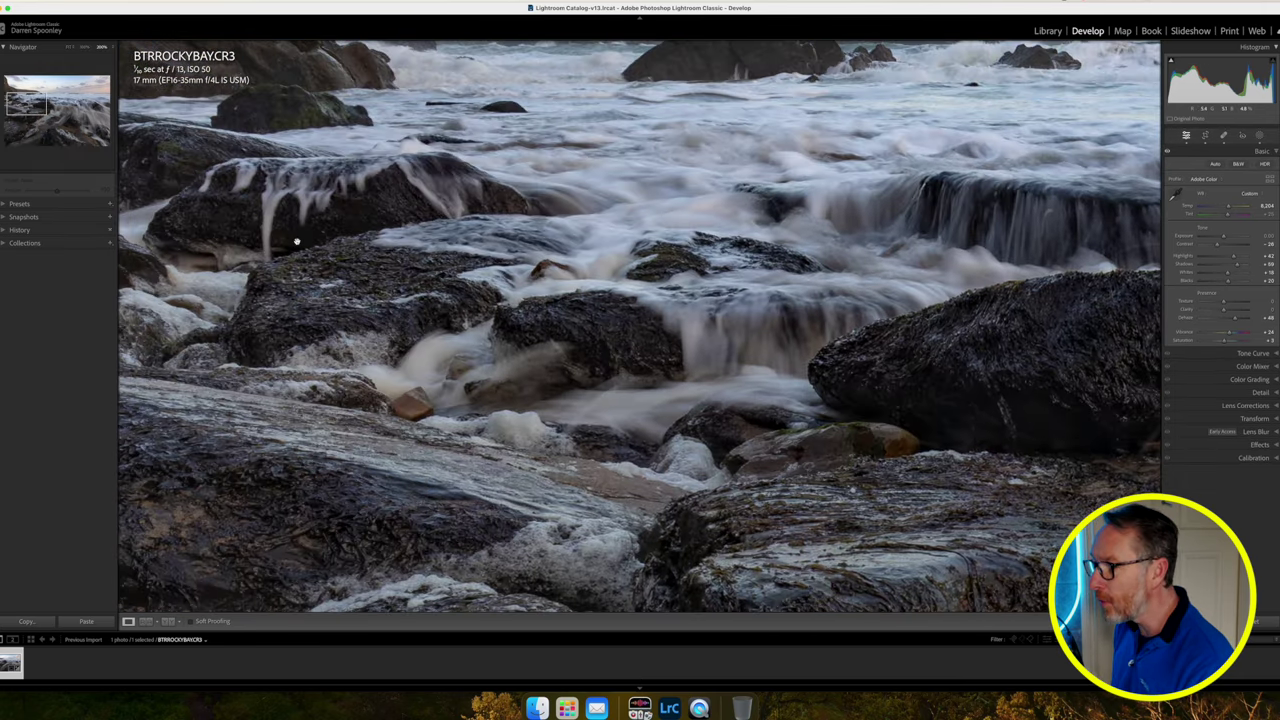
scroll(298, 241, up, 2)
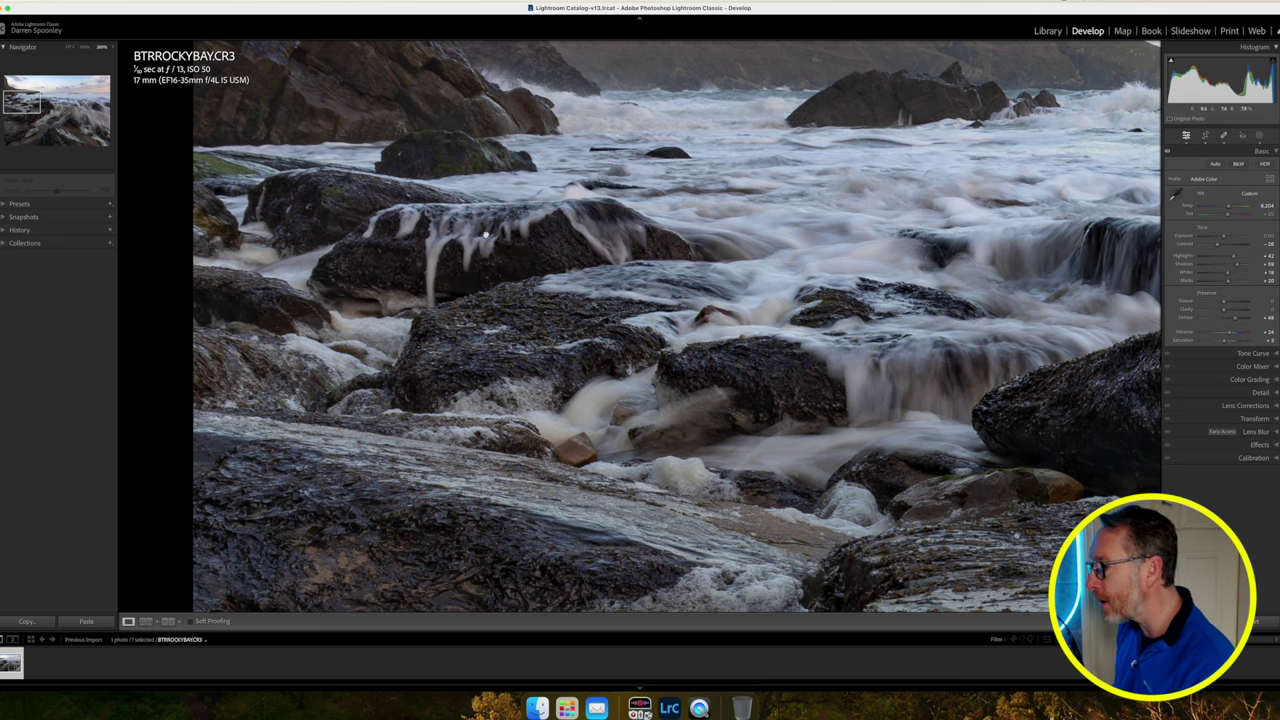
scroll(505, 233, up, 2)
scroll(505, 233, up, 2)
scroll(505, 233, right, 5)
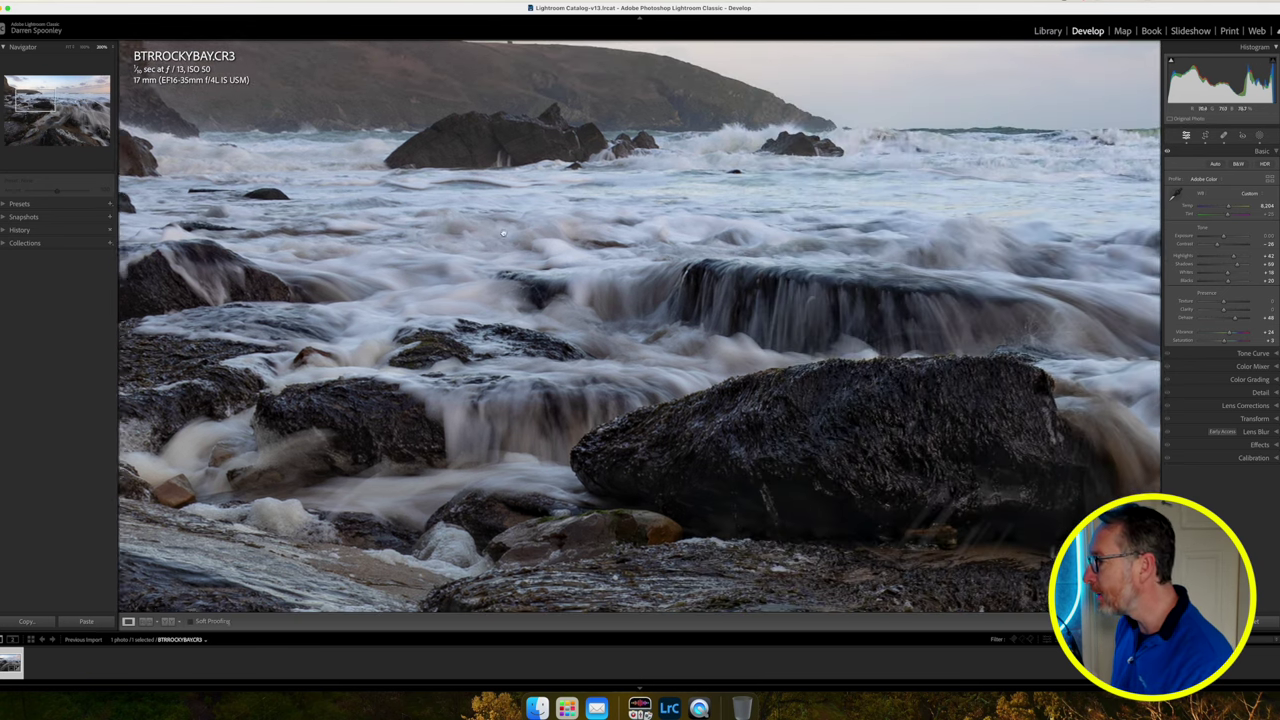
scroll(503, 233, right, 2)
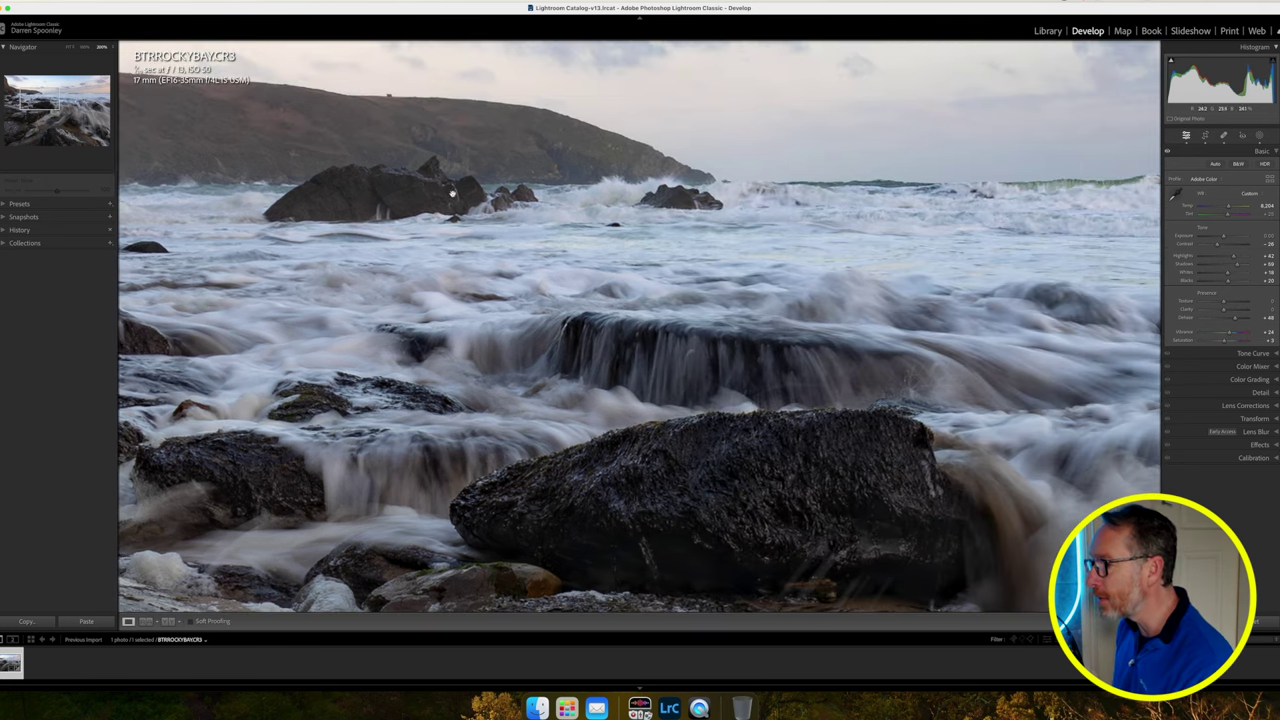
drag(732, 199, 504, 206)
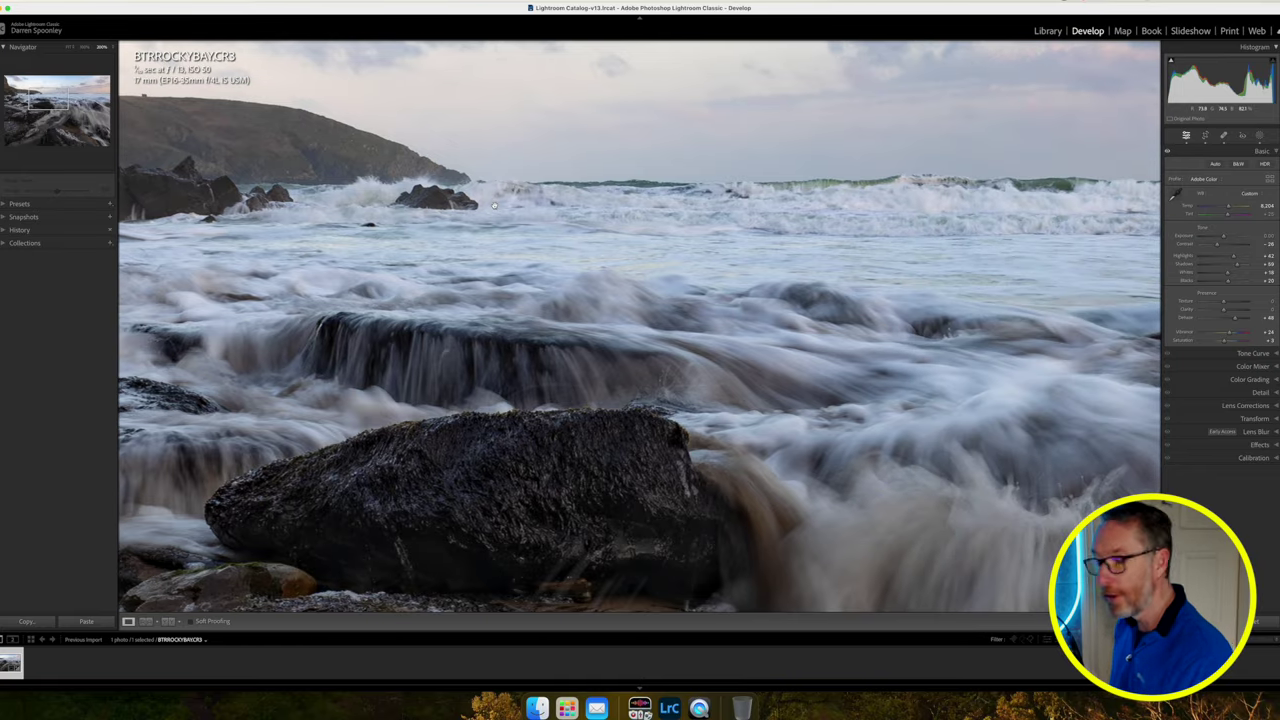
drag(738, 197, 539, 188)
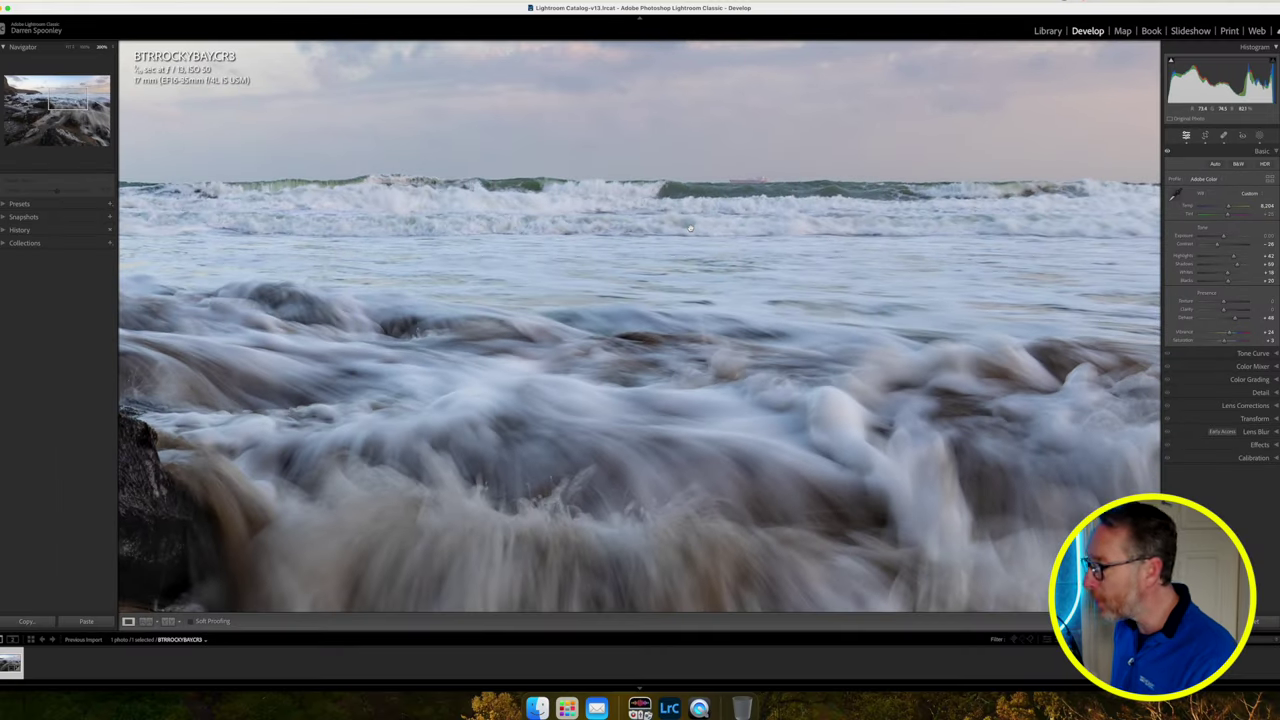
Examine the flowing water, the dark rocks within it and the foreground sand and foam up close.
scroll(690, 228, down, 5)
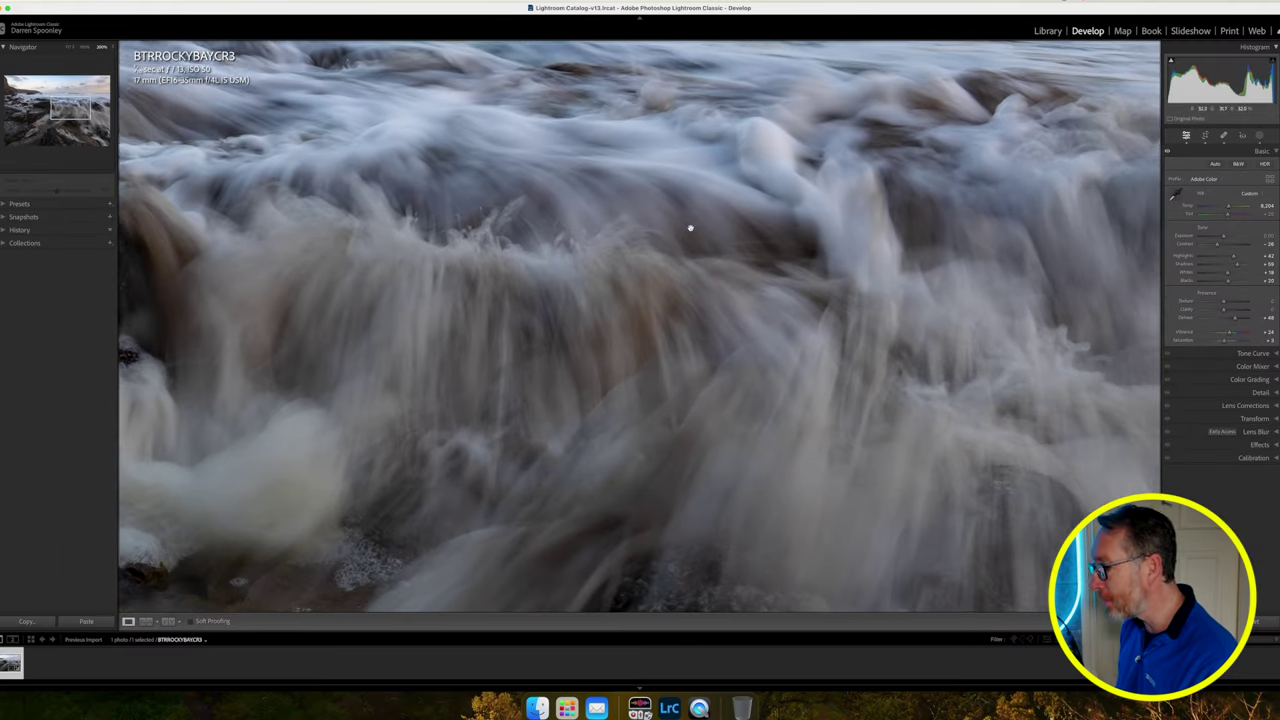
scroll(690, 228, right, 6)
scroll(690, 228, down, 3)
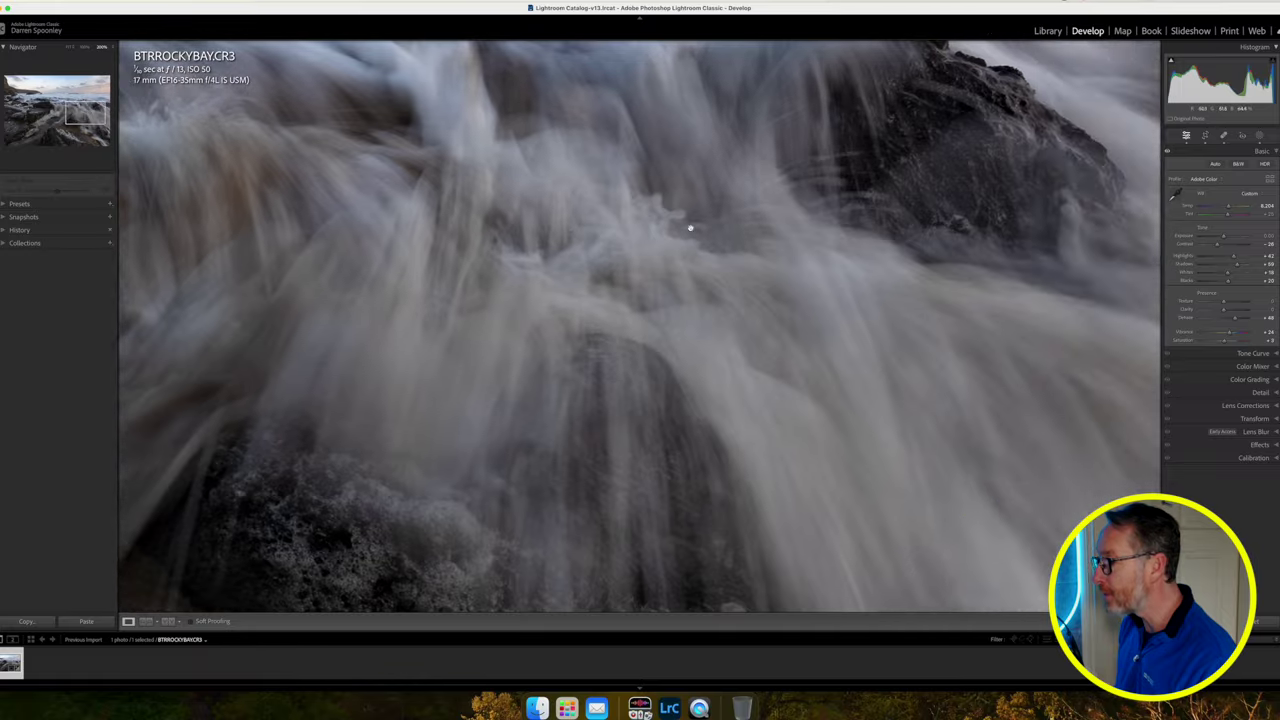
scroll(690, 228, right, 8)
scroll(690, 228, down, 2)
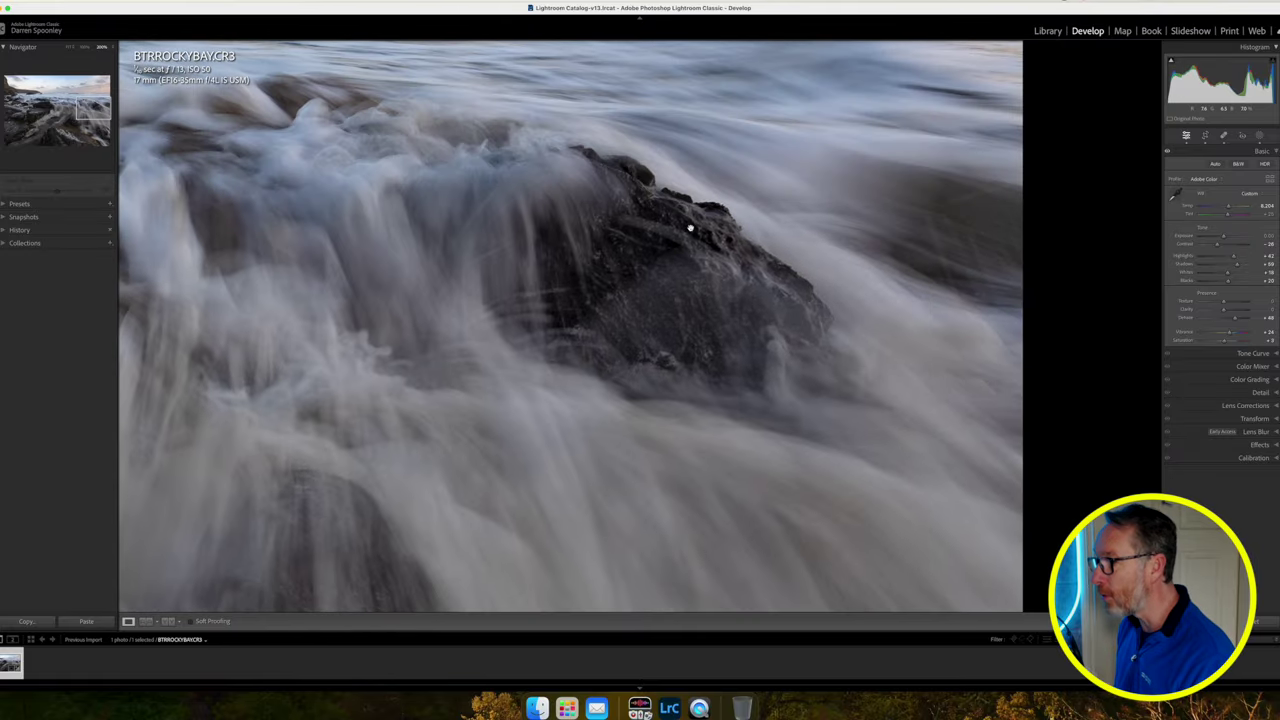
scroll(690, 228, down, 5)
scroll(690, 228, left, 5)
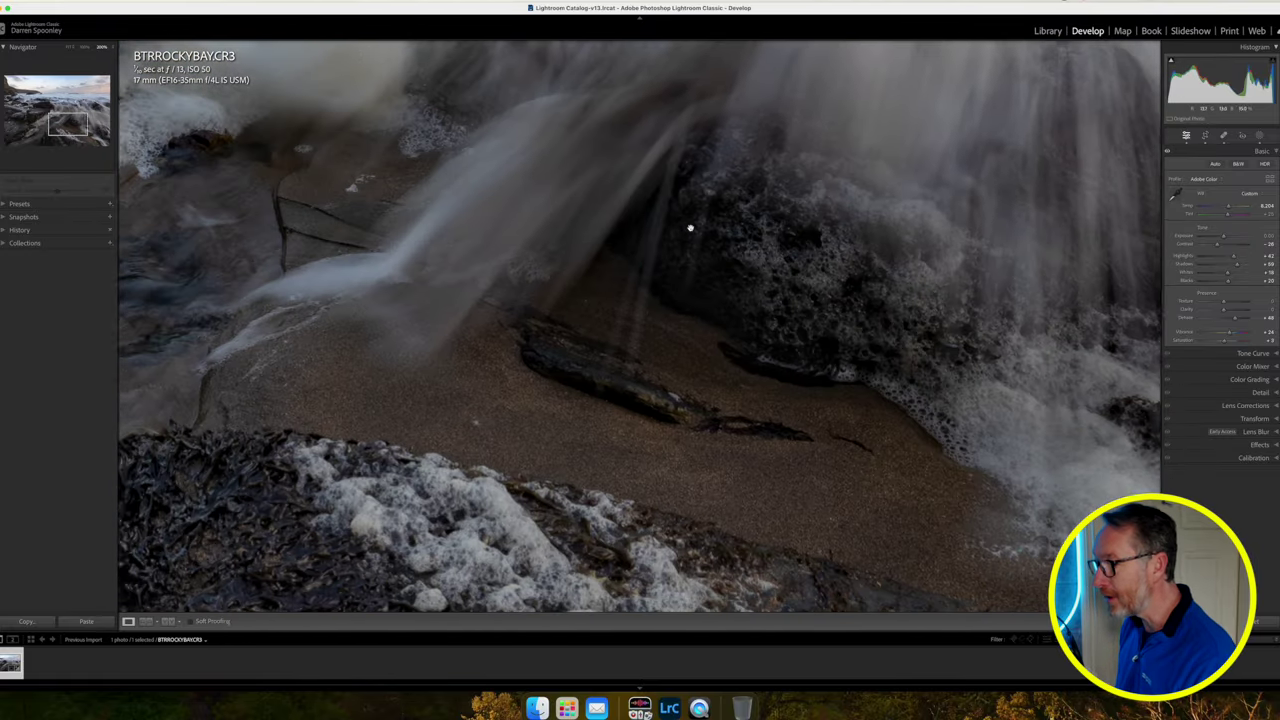
scroll(690, 228, up, 5)
scroll(690, 228, left, 6)
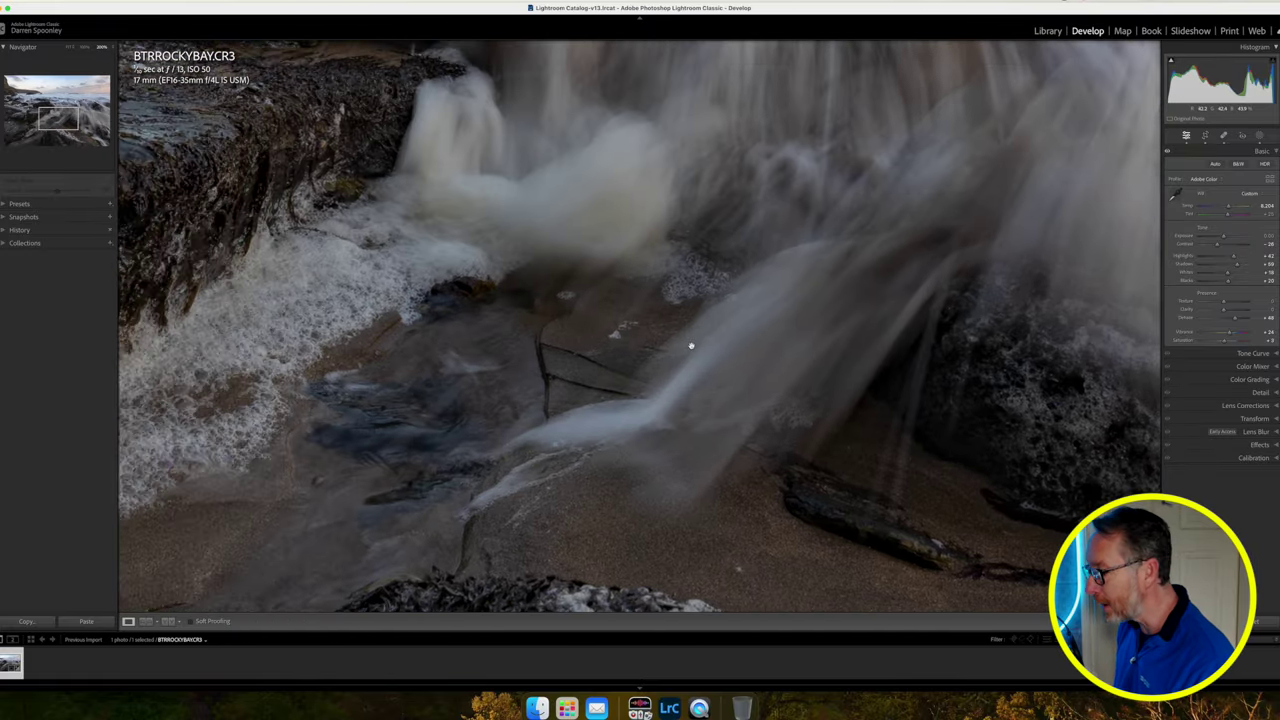
scroll(690, 346, left, 1)
scroll(602, 309, left, 10)
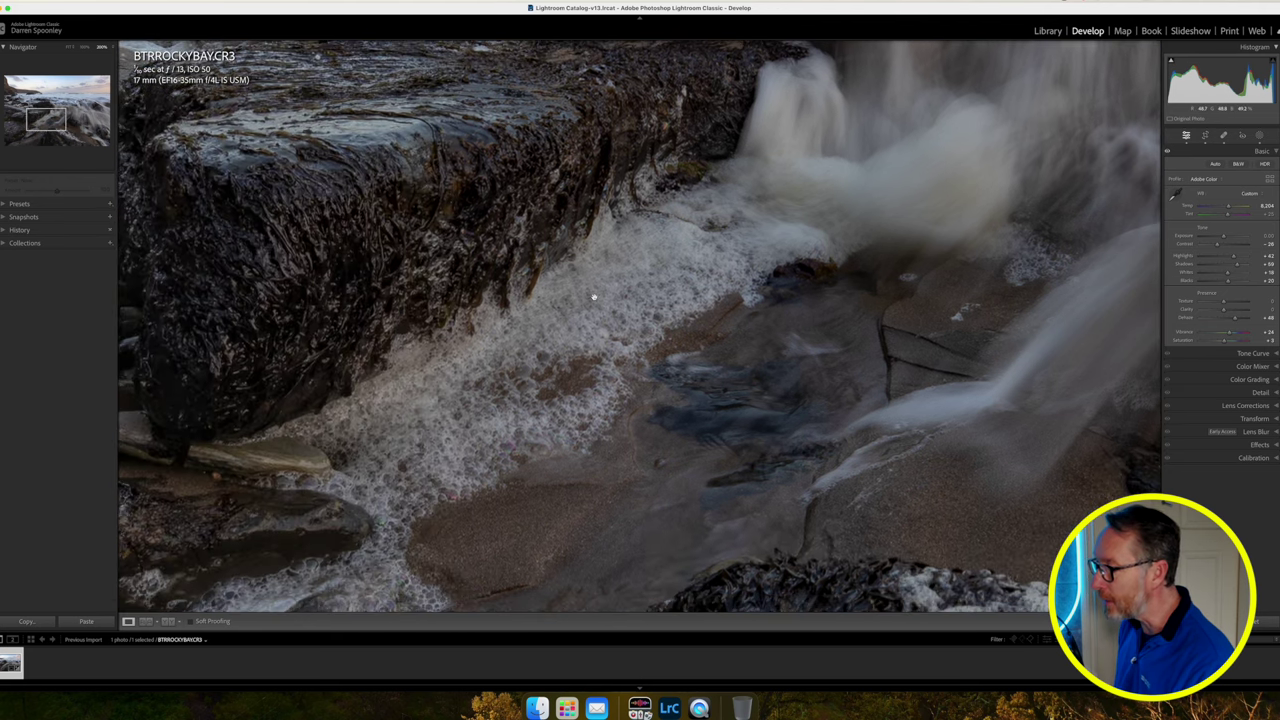
Add a linear gradient mask from the lower edge of the photo up over the foreground rocks and sand.
scroll(593, 297, up, 8)
scroll(593, 297, right, 3)
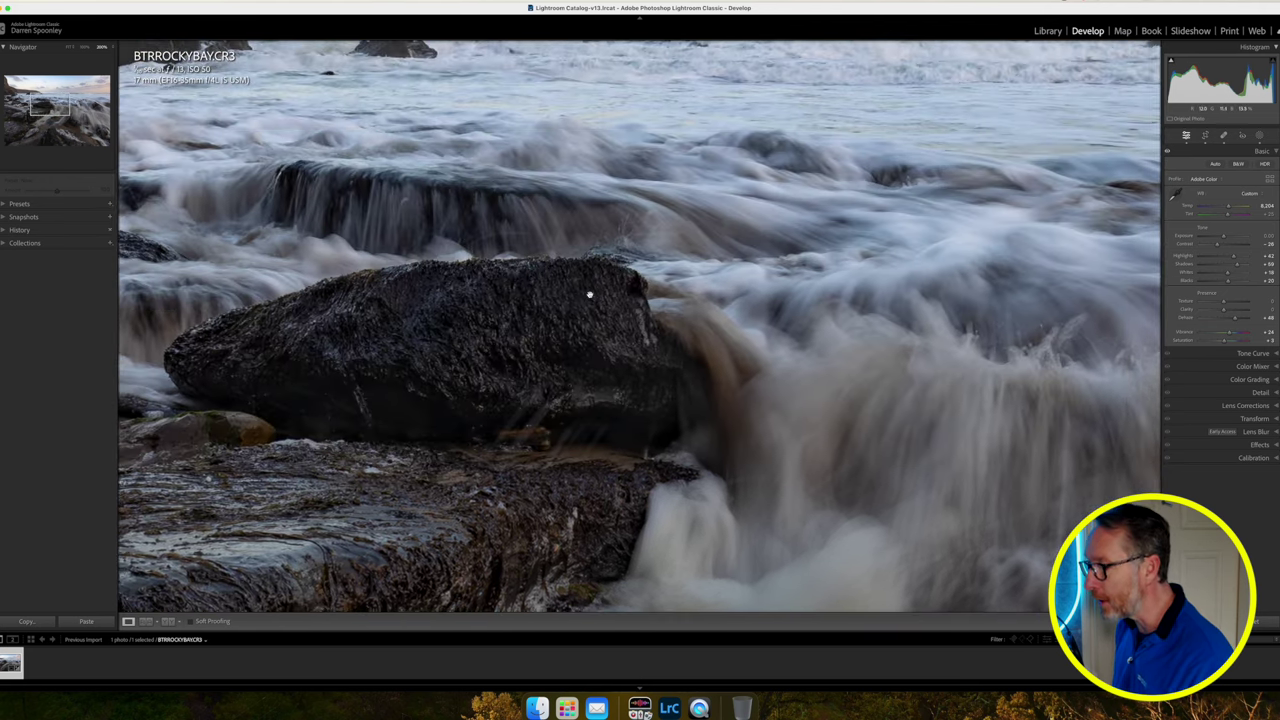
click(70, 48)
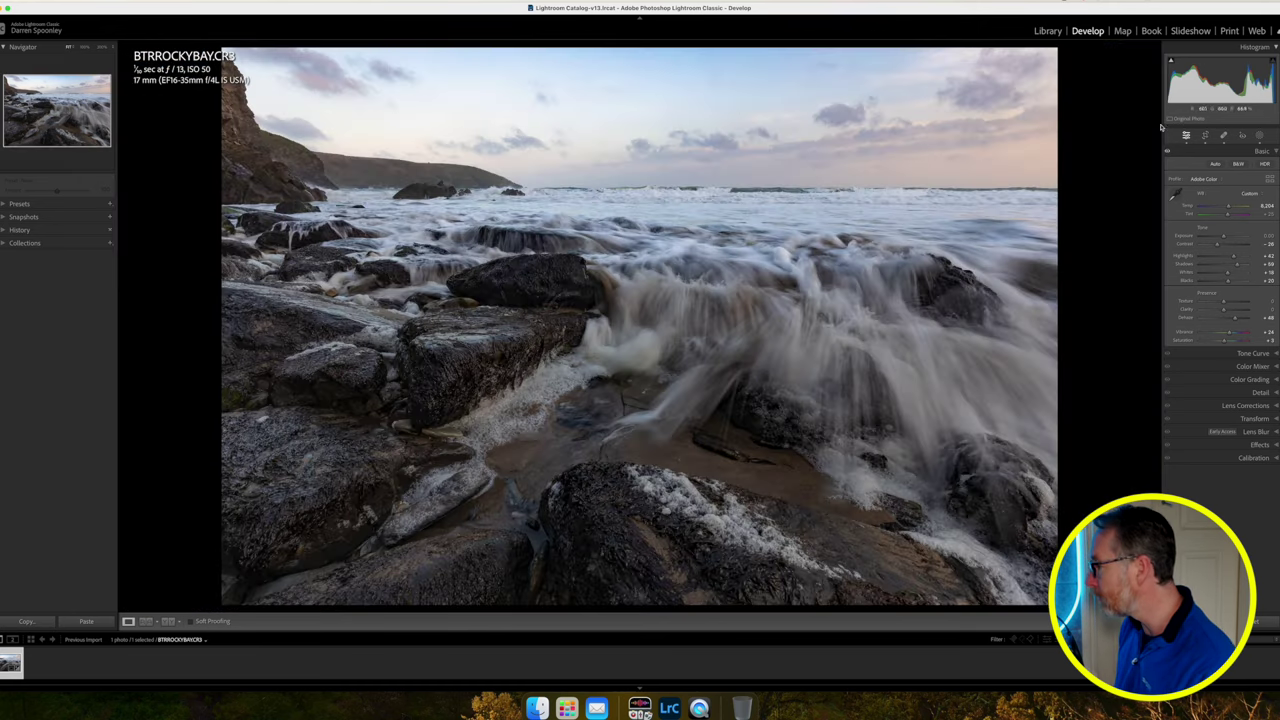
click(1258, 136)
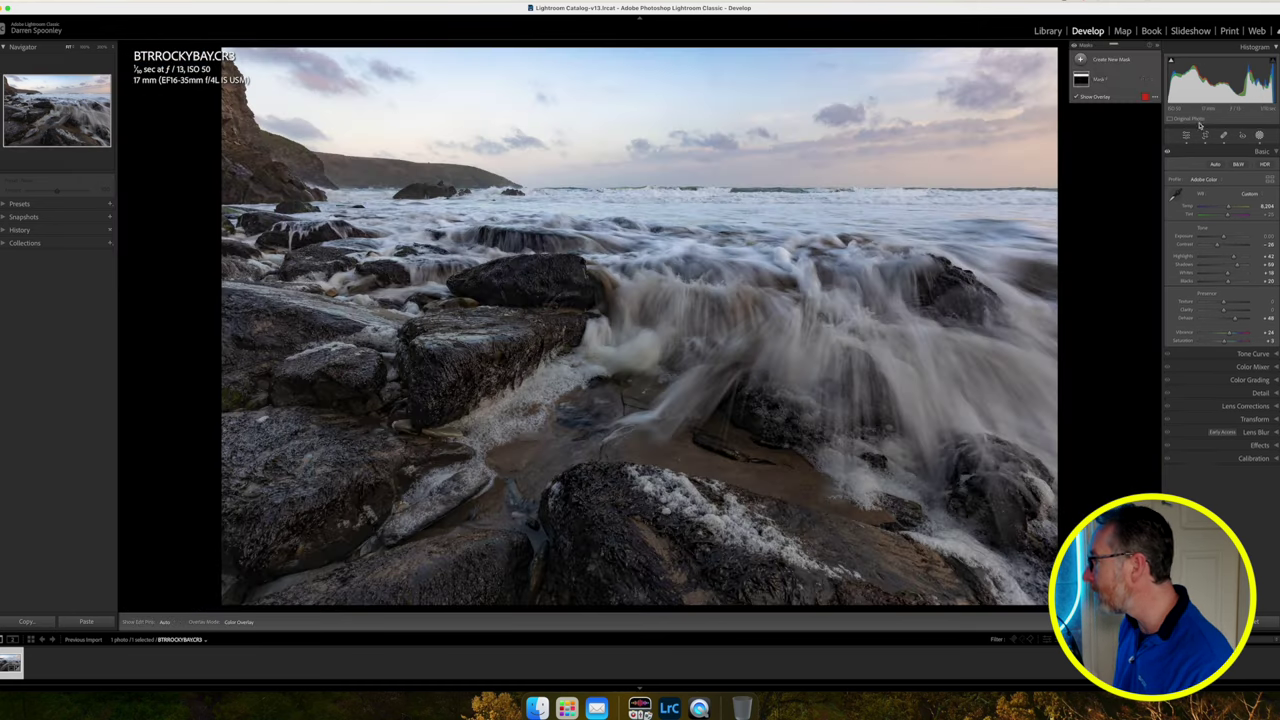
click(1081, 61)
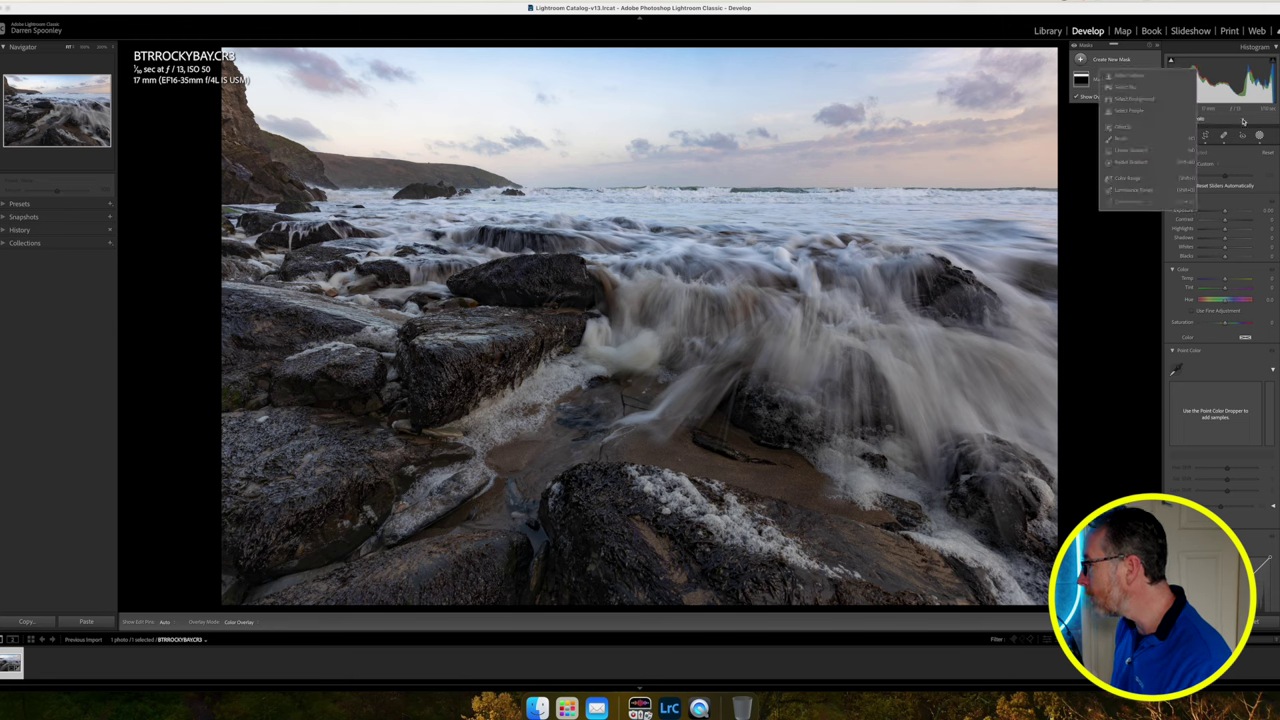
click(1127, 147)
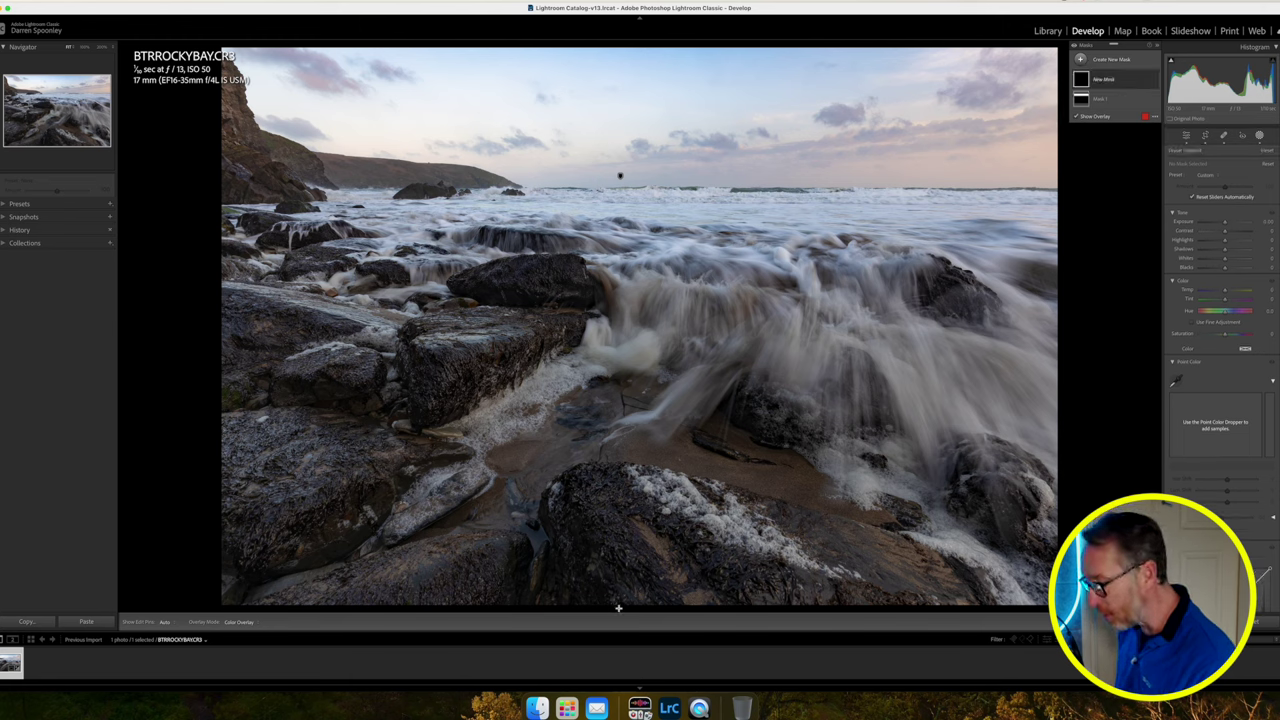
drag(616, 602, 616, 499)
key(super+z)
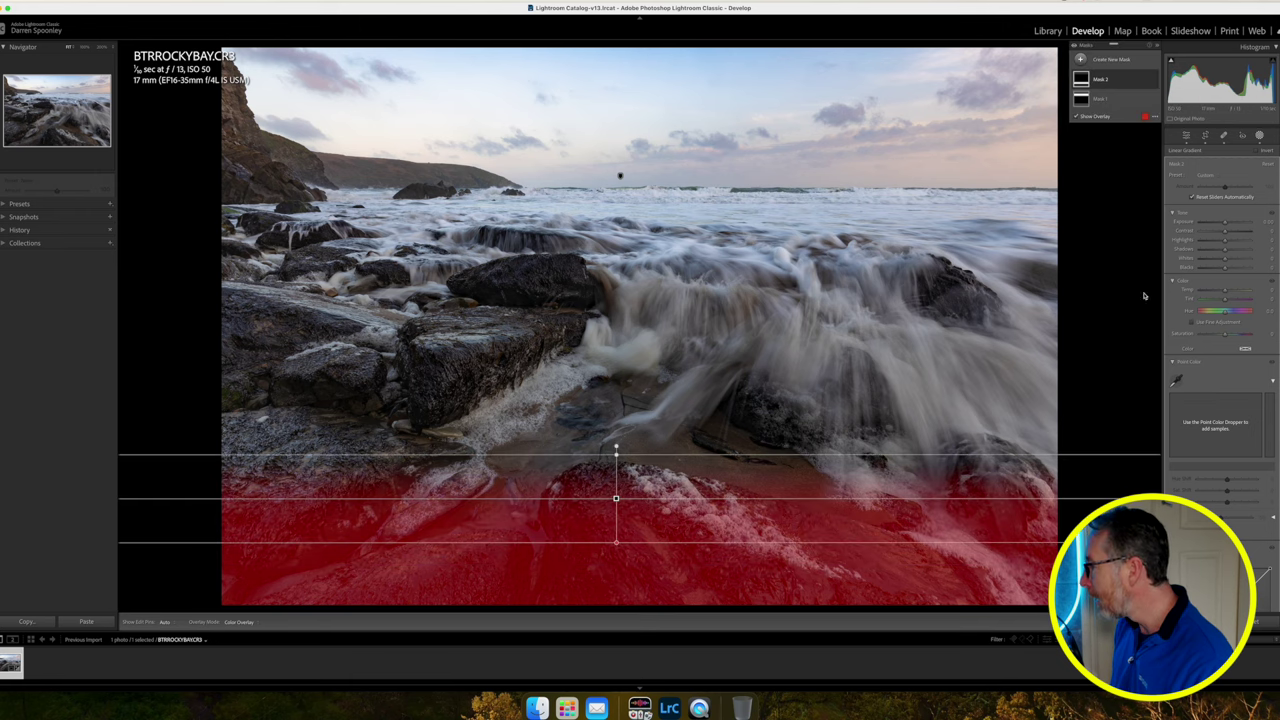
Slightly raise the Exposure and warm the Temp of the foreground gradient mask.
drag(1225, 224, 1227, 224)
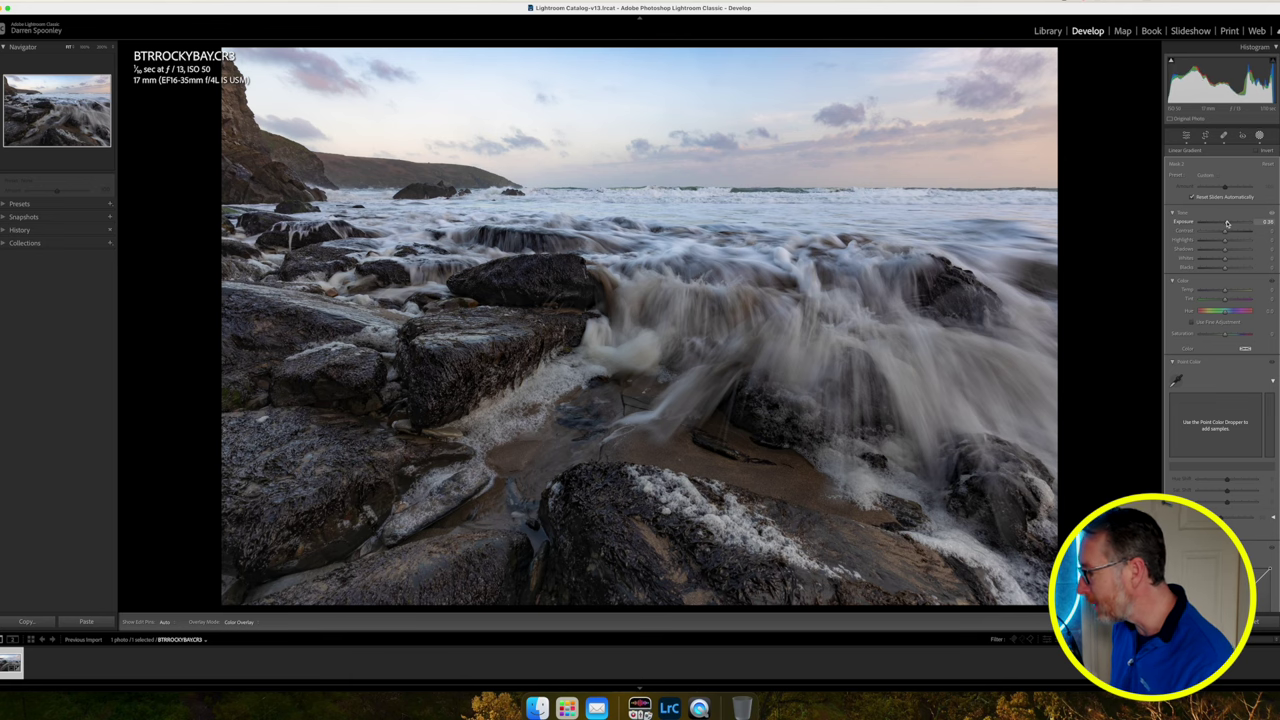
drag(1227, 222, 1227, 222)
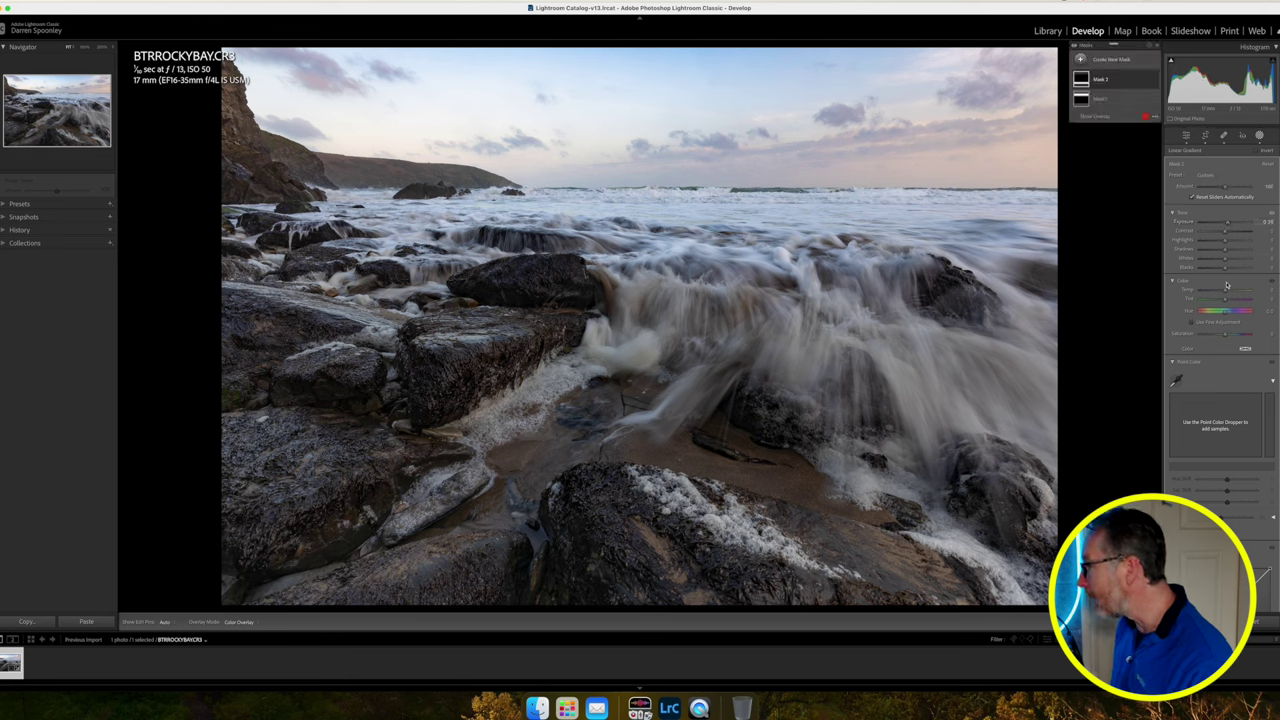
drag(1225, 292, 1225, 292)
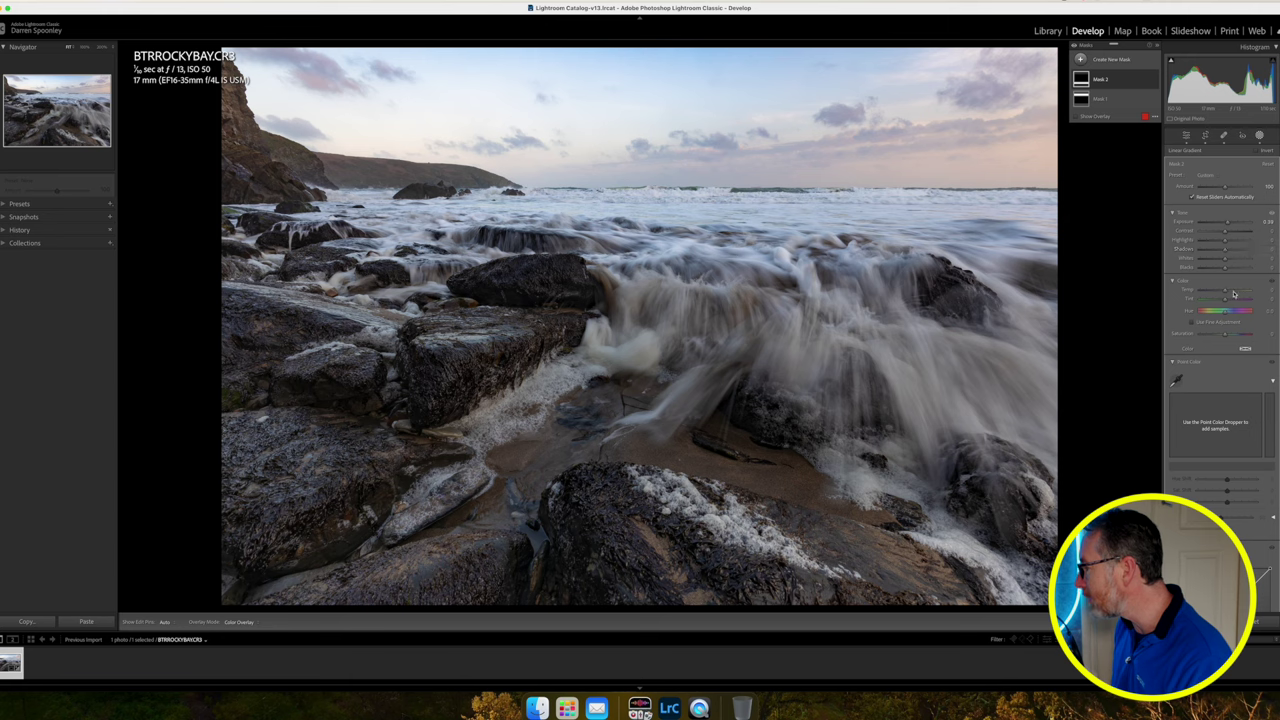
drag(1225, 292, 1228, 292)
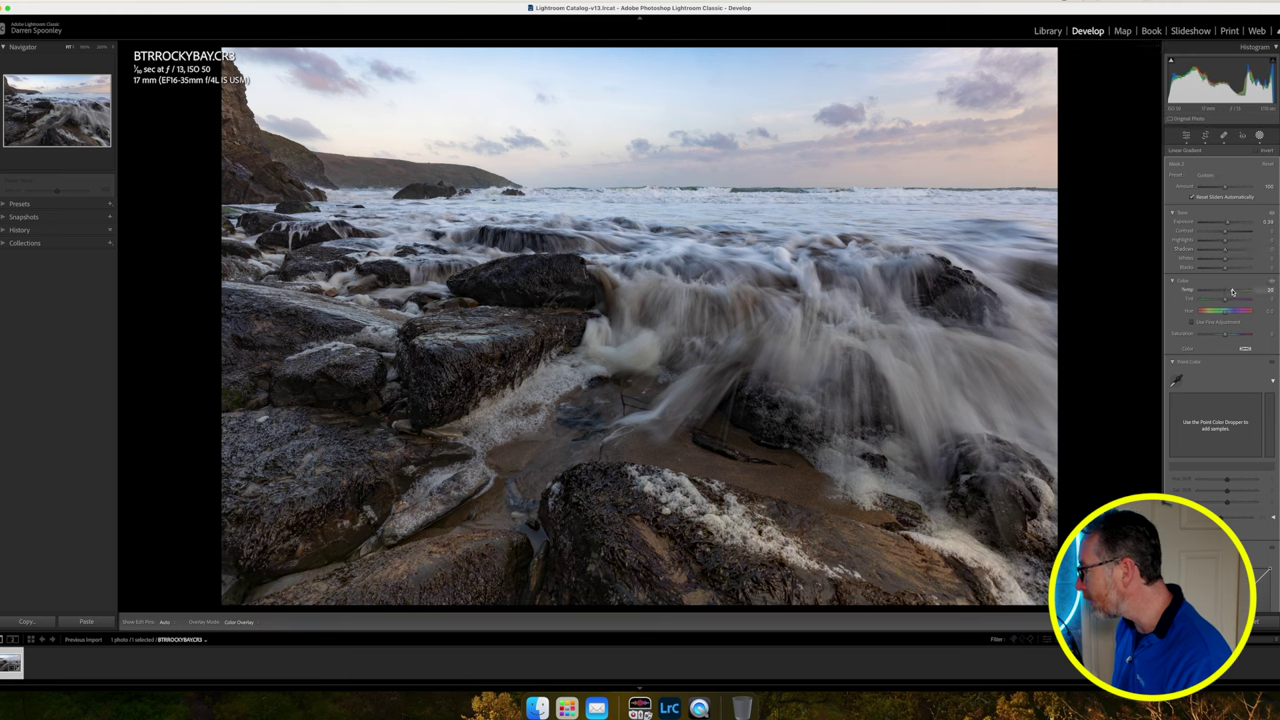
drag(1232, 291, 1230, 291)
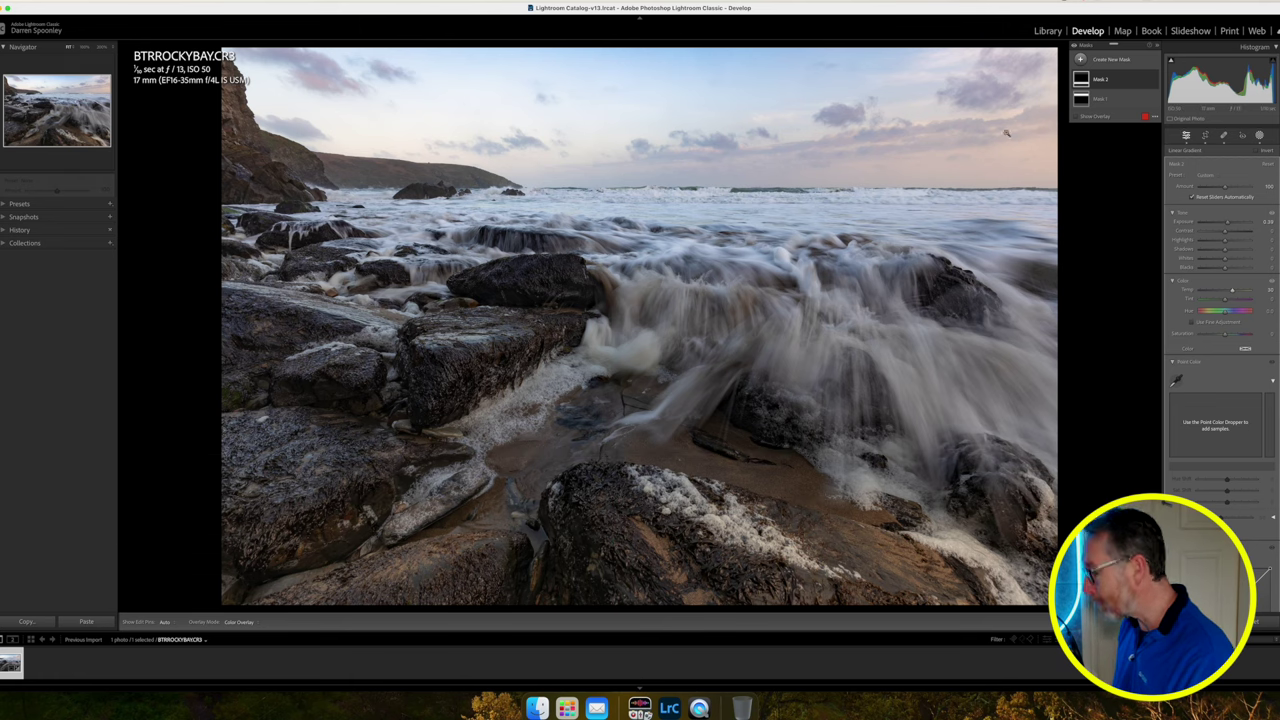
click(1186, 135)
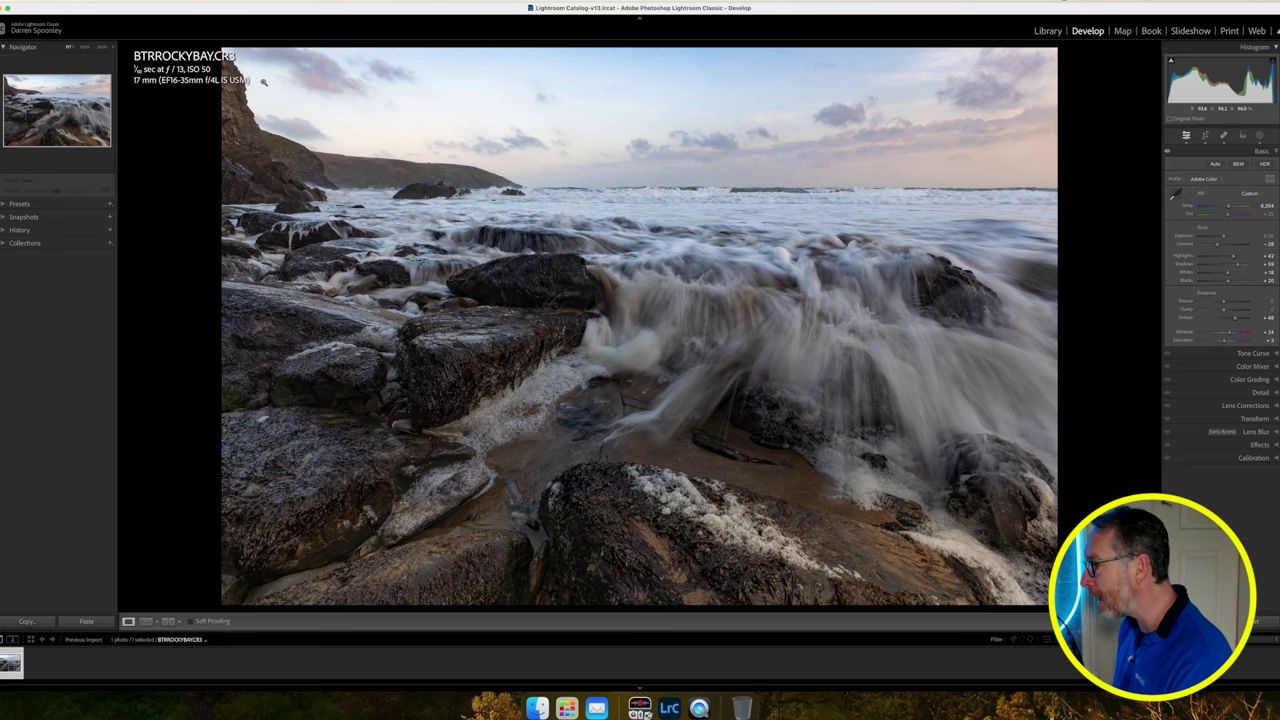
View the photo with the surrounding interface blacked out, and restore the normal display.
key(l)
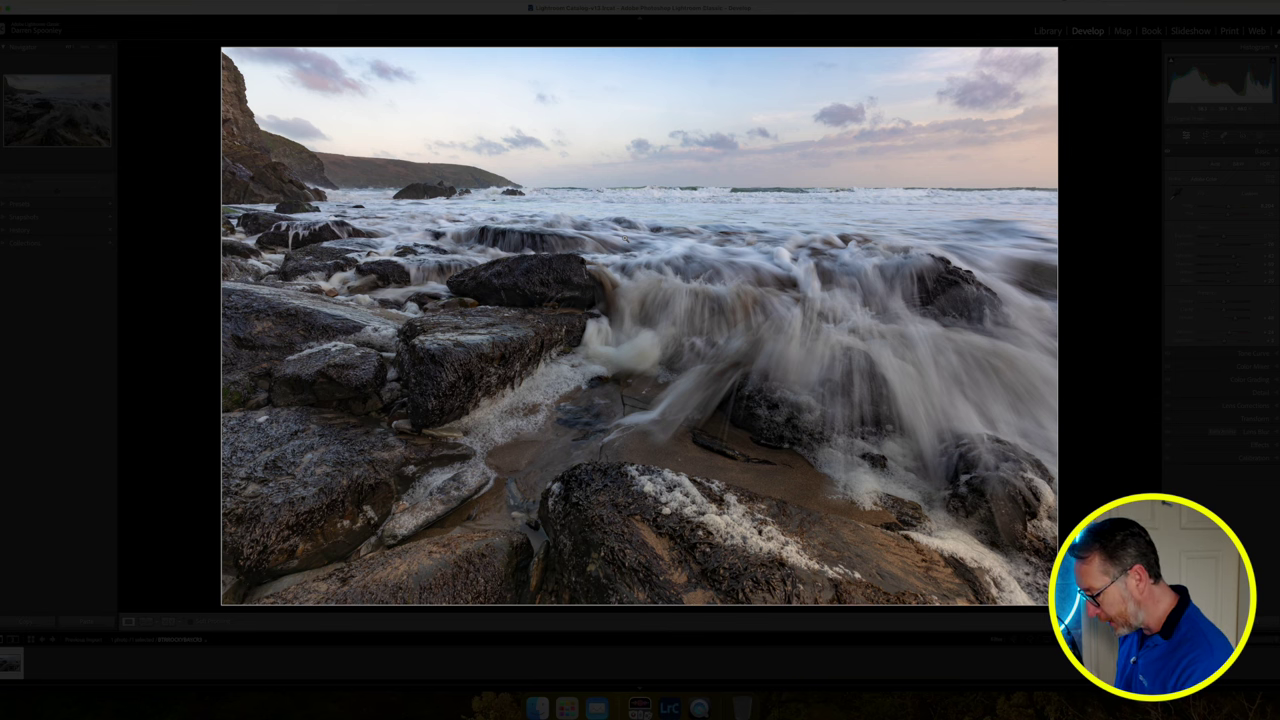
key(l)
key(l)
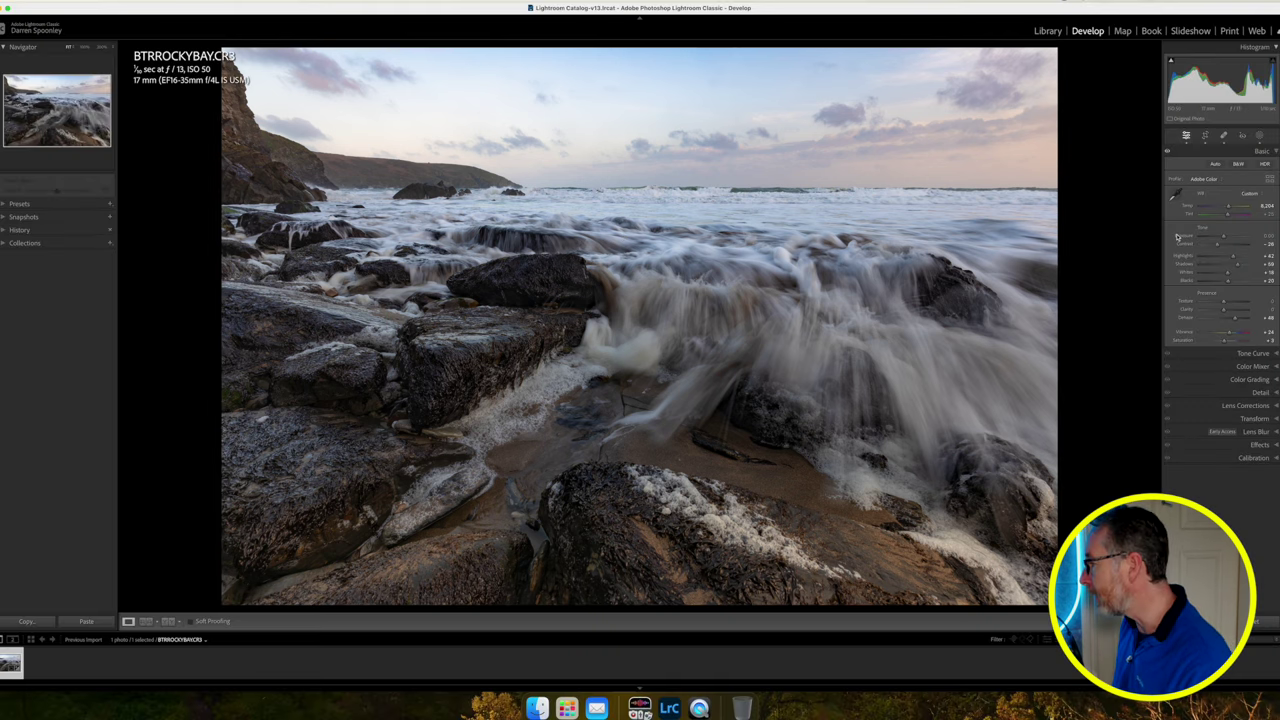
Add a wide radial gradient mask and position it over the water cascading between the rocks.
click(1259, 137)
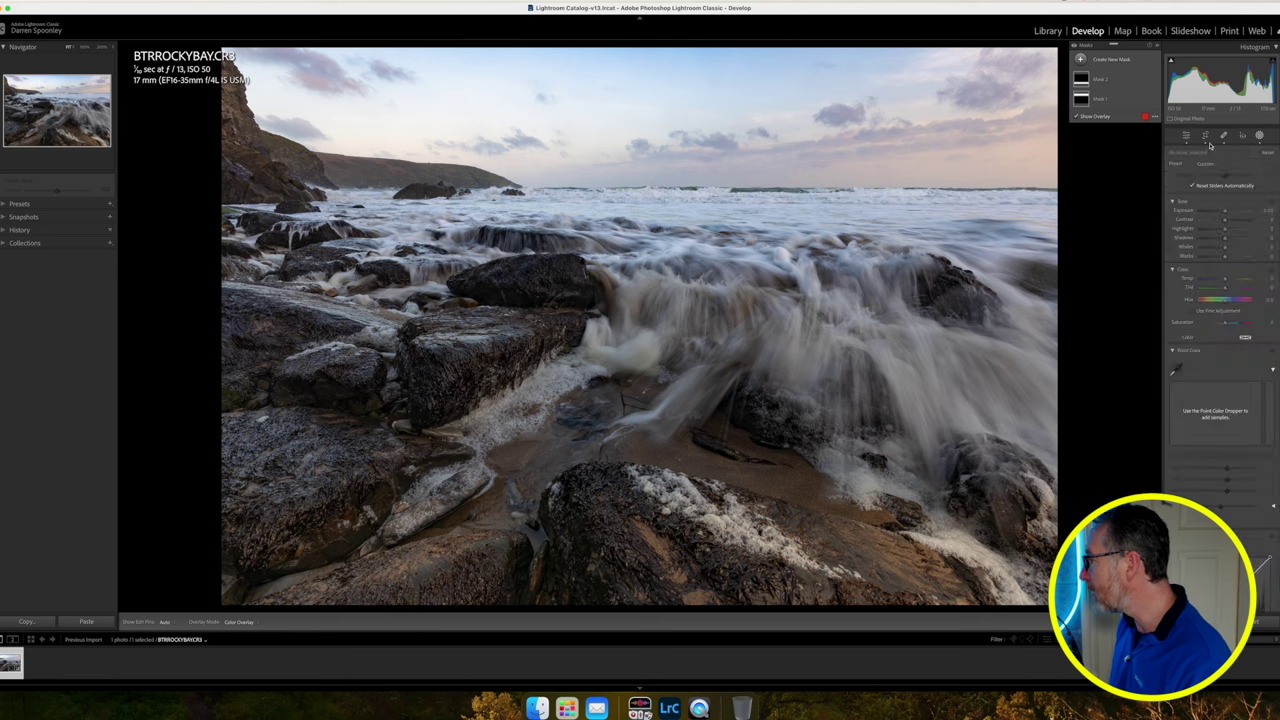
click(1100, 59)
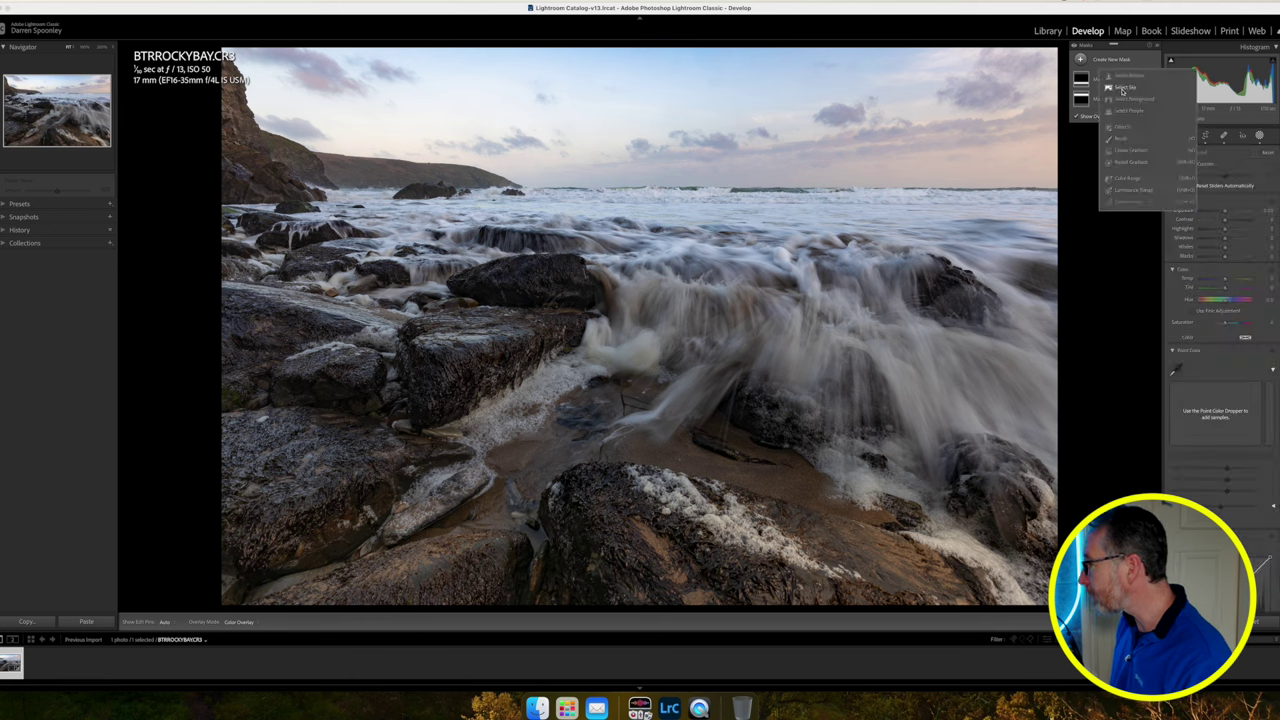
click(1132, 161)
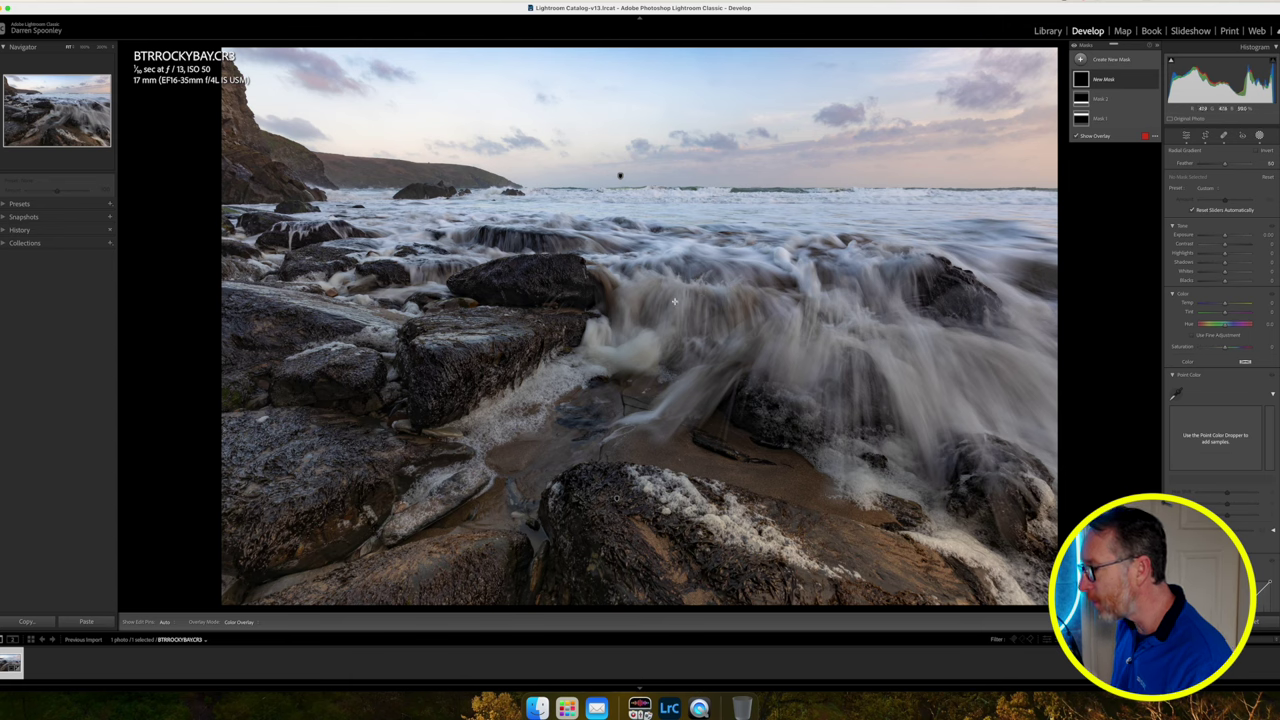
drag(687, 300, 970, 300)
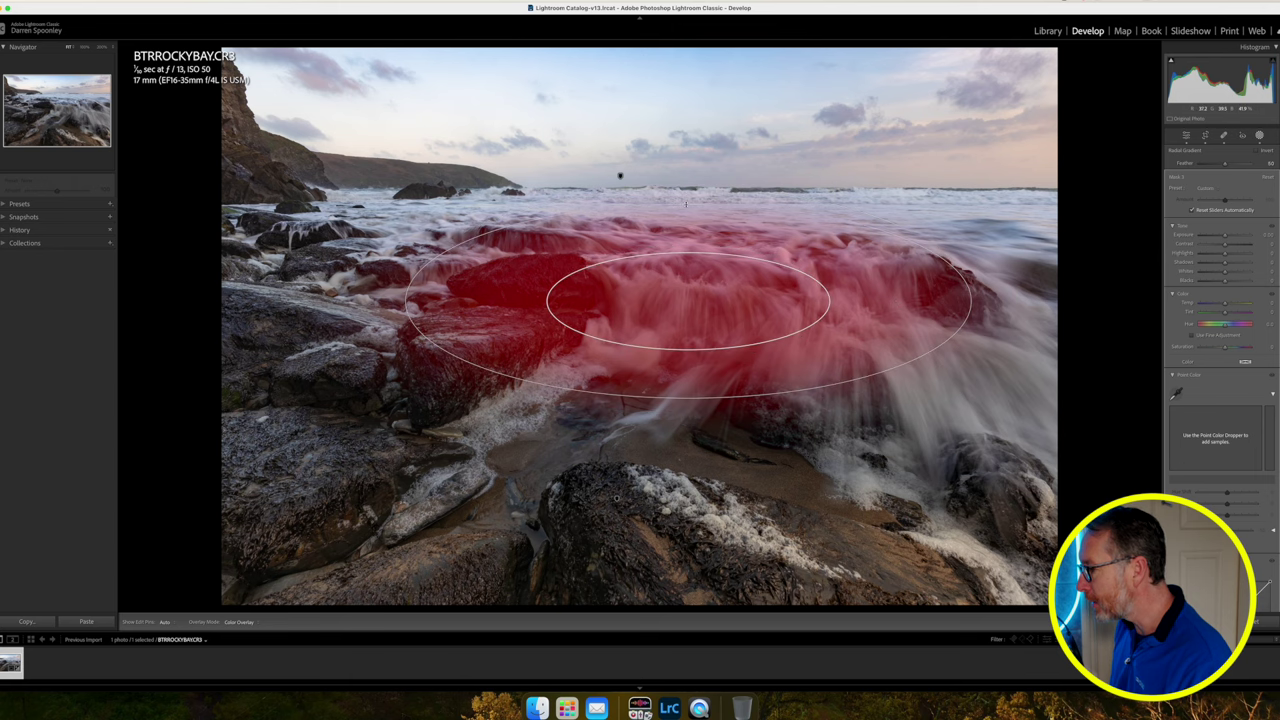
drag(883, 301, 970, 321)
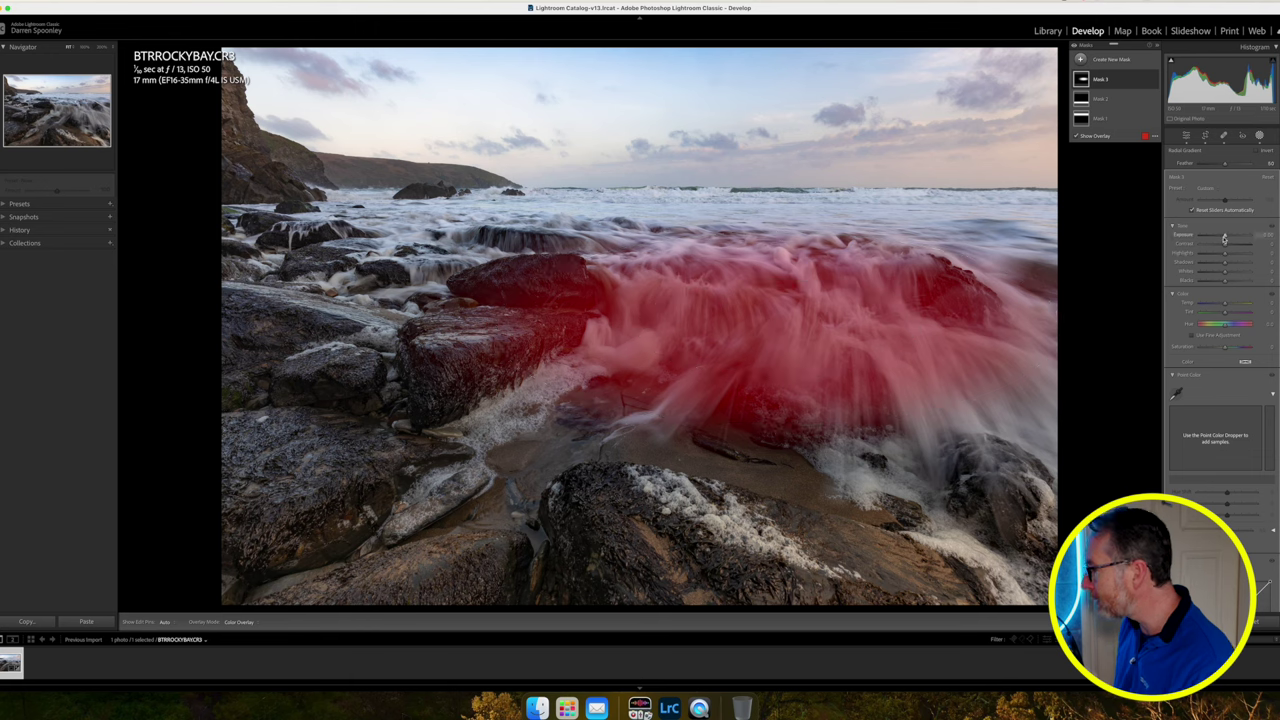
Raise the Exposure of the radial gradient mask to brighten the cascading water.
click(1224, 238)
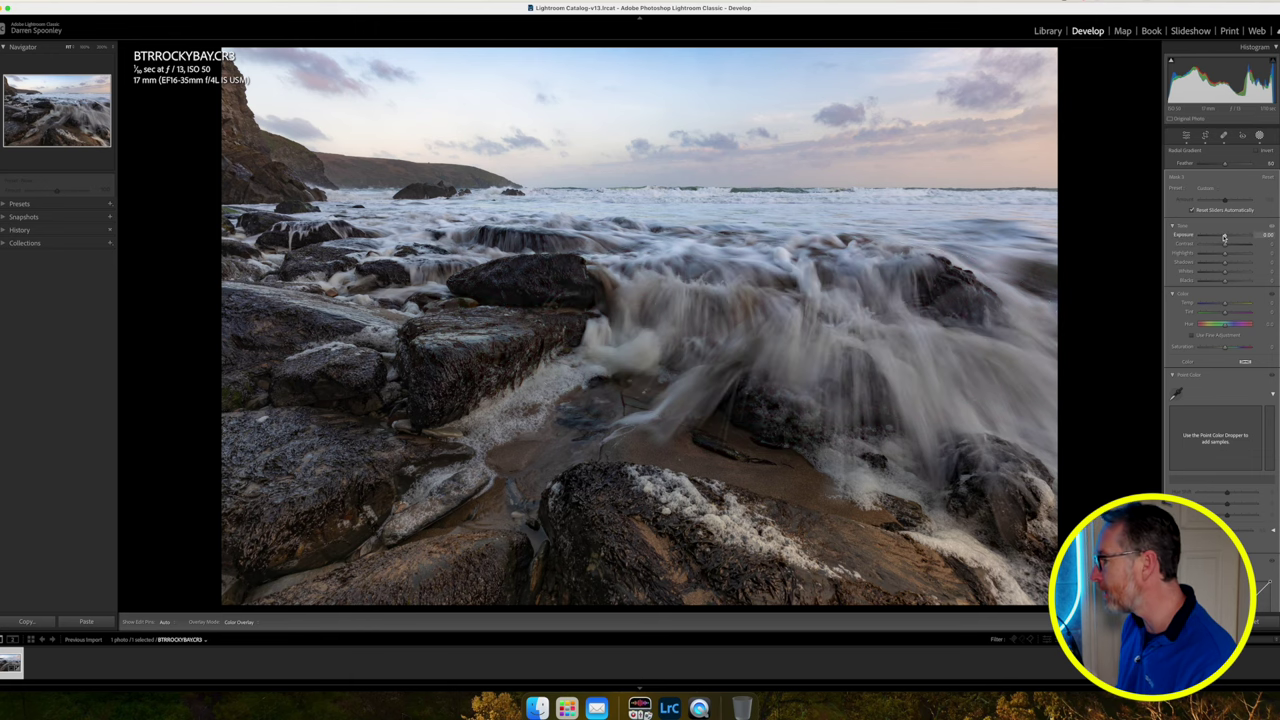
drag(1224, 238, 1233, 236)
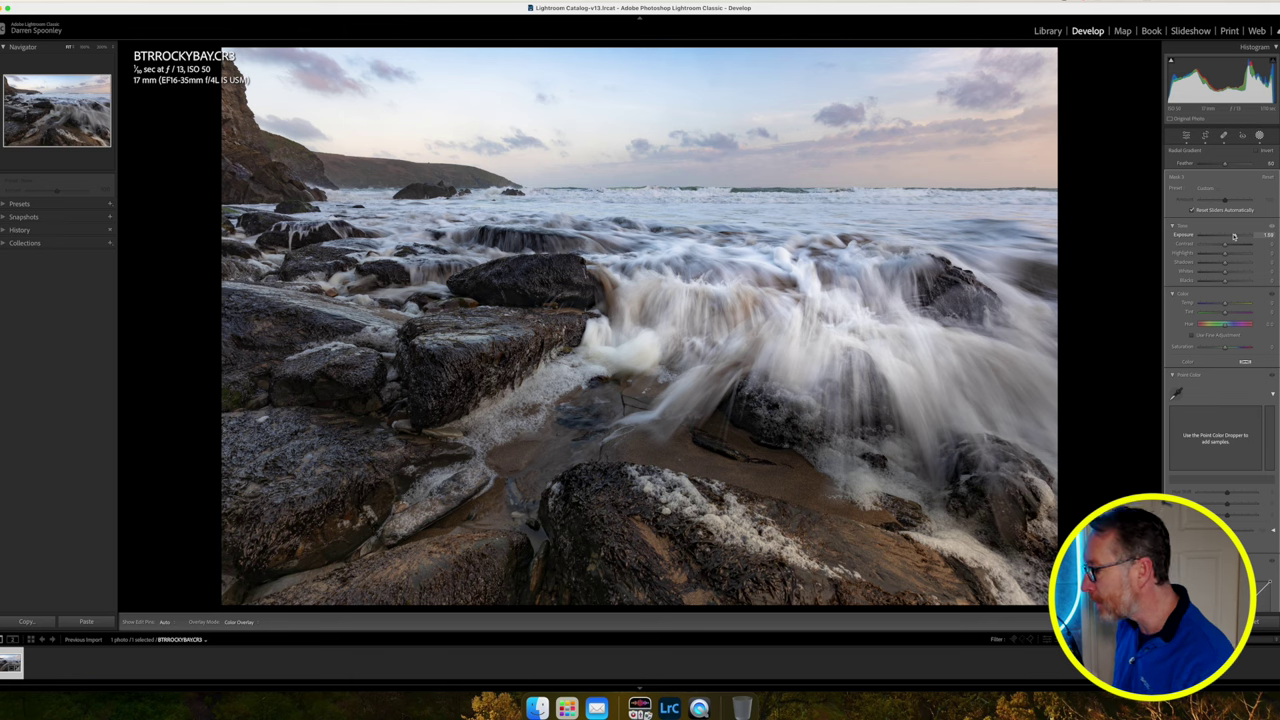
drag(1234, 236, 1232, 236)
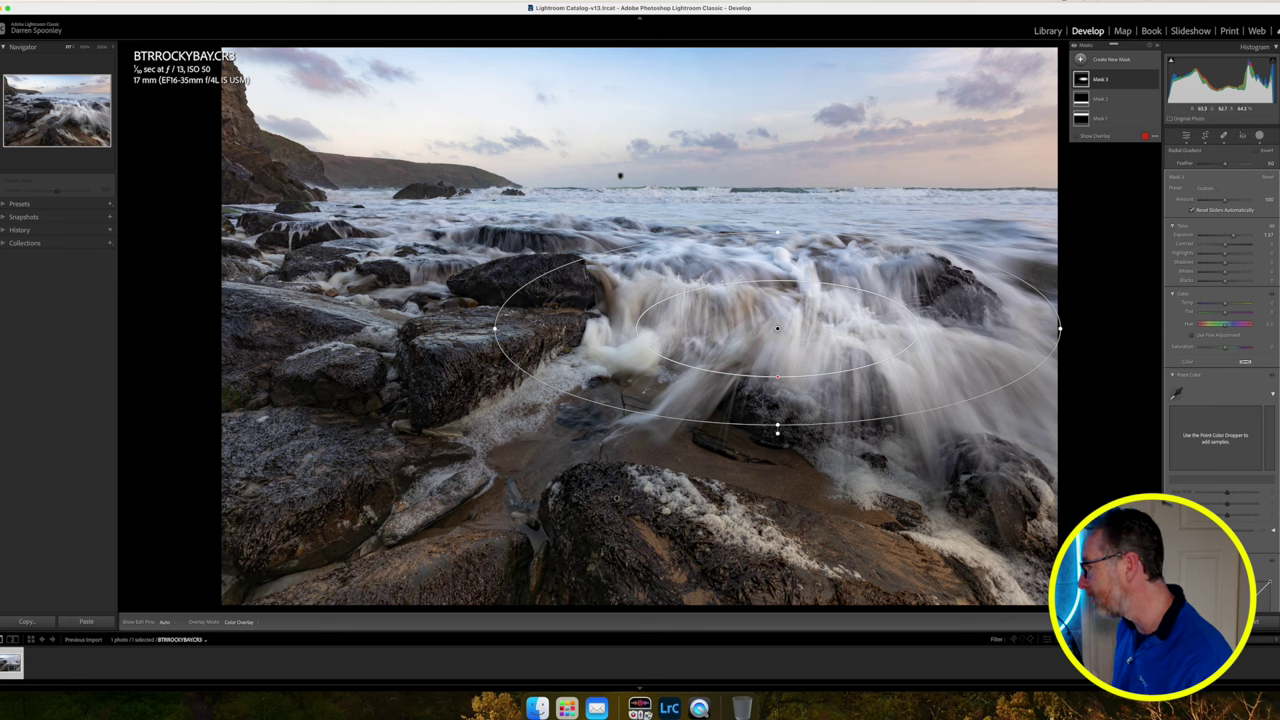
Tilt the radial gradient mask to follow the water's downward flow, make it taller and reposition it over the cascade.
drag(1063, 336, 1142, 394)
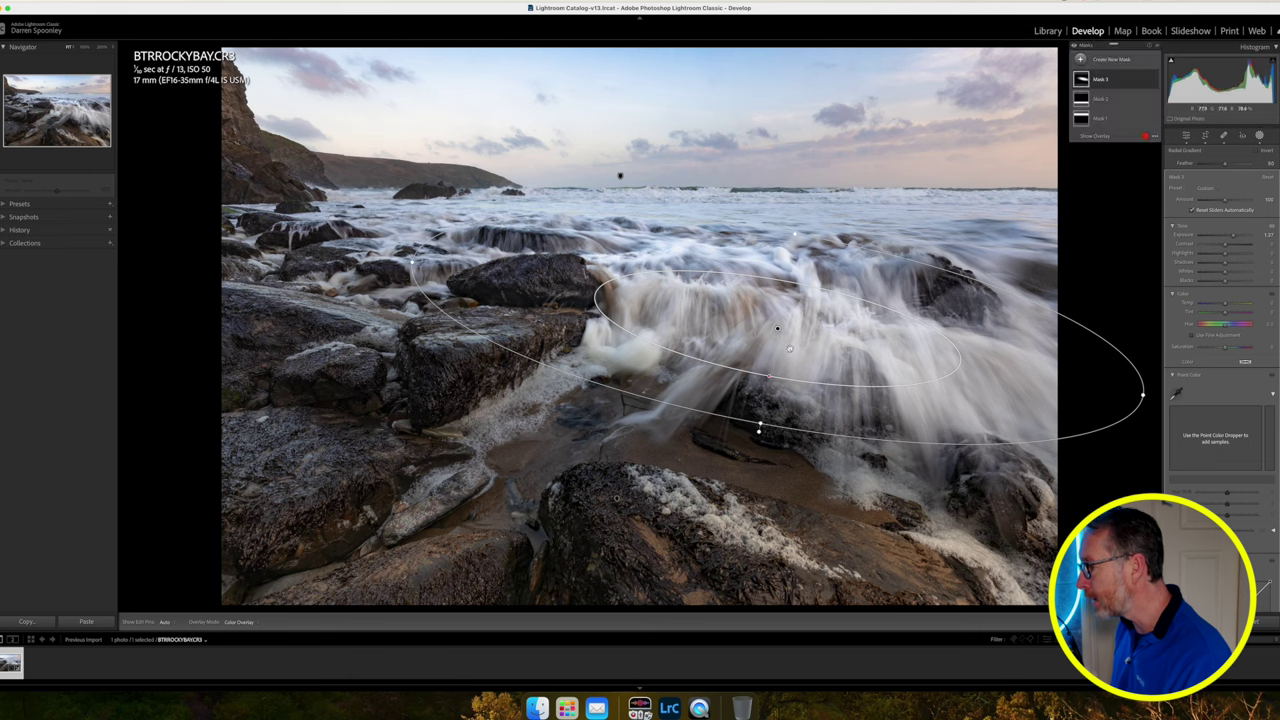
drag(775, 330, 830, 362)
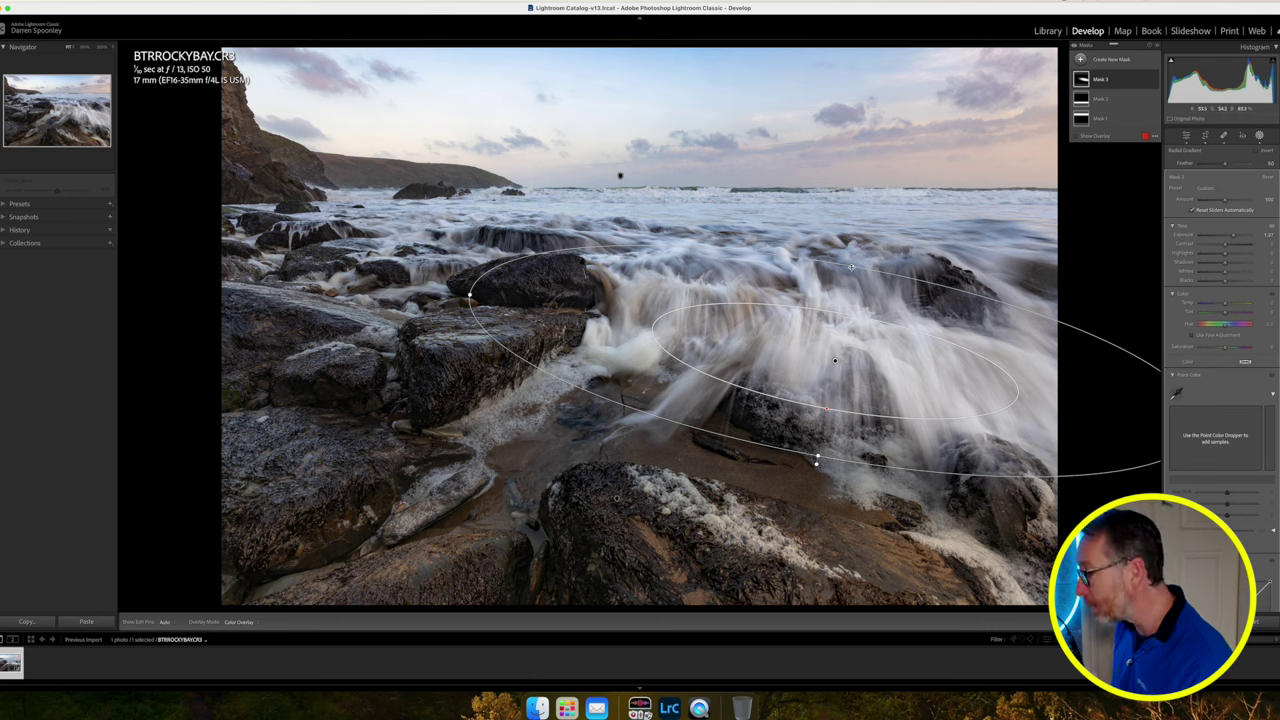
drag(850, 266, 856, 242)
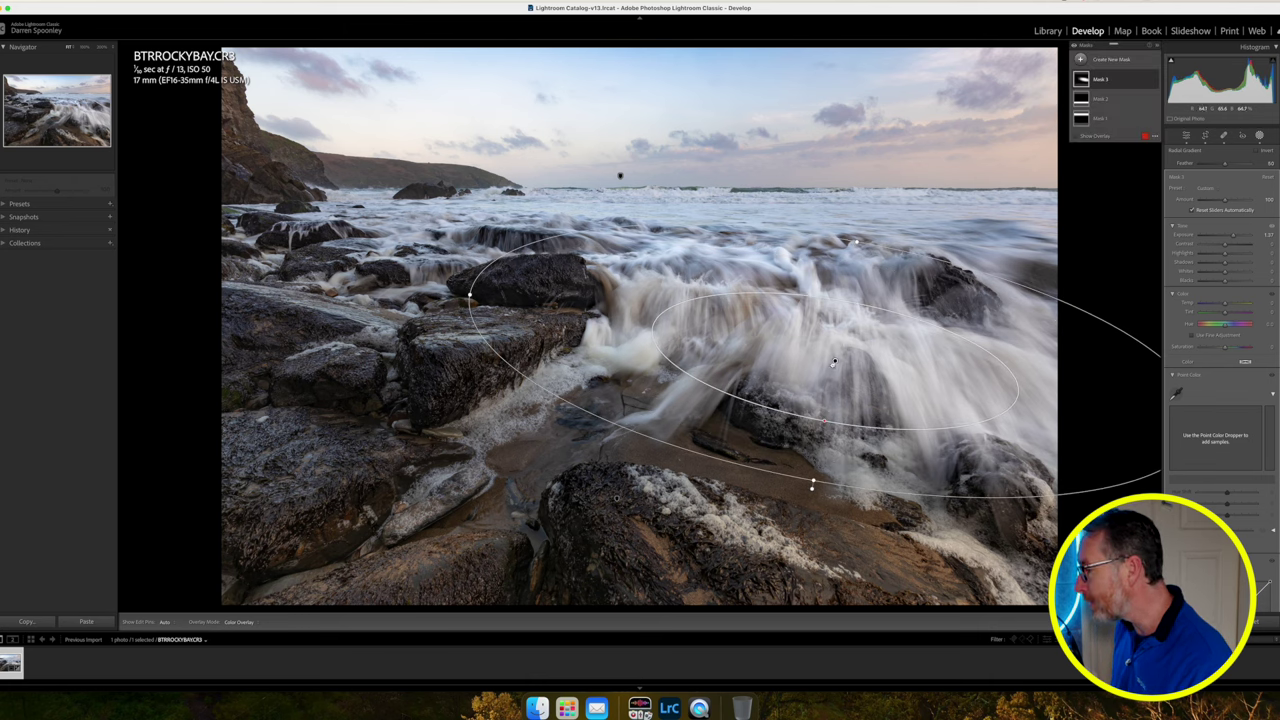
drag(833, 362, 802, 345)
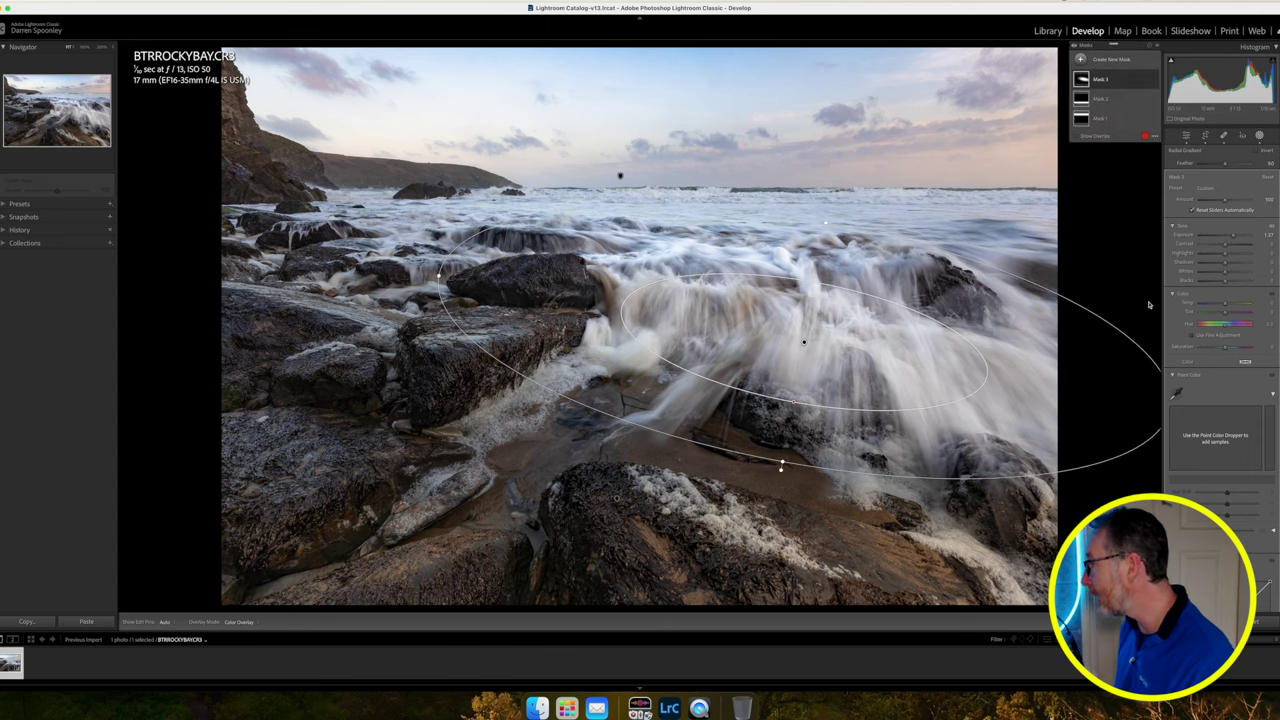
Compare the photo with the radial water mask hidden and shown, and leave the masking tools.
click(1153, 81)
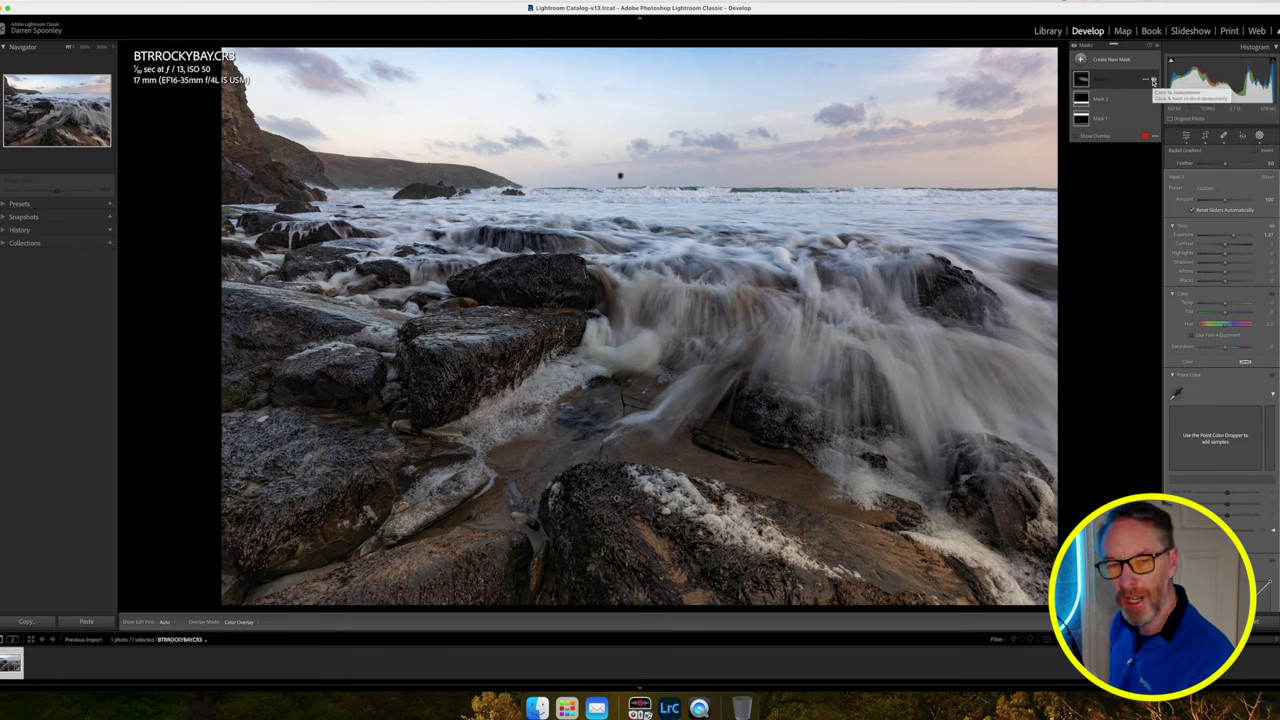
click(1153, 81)
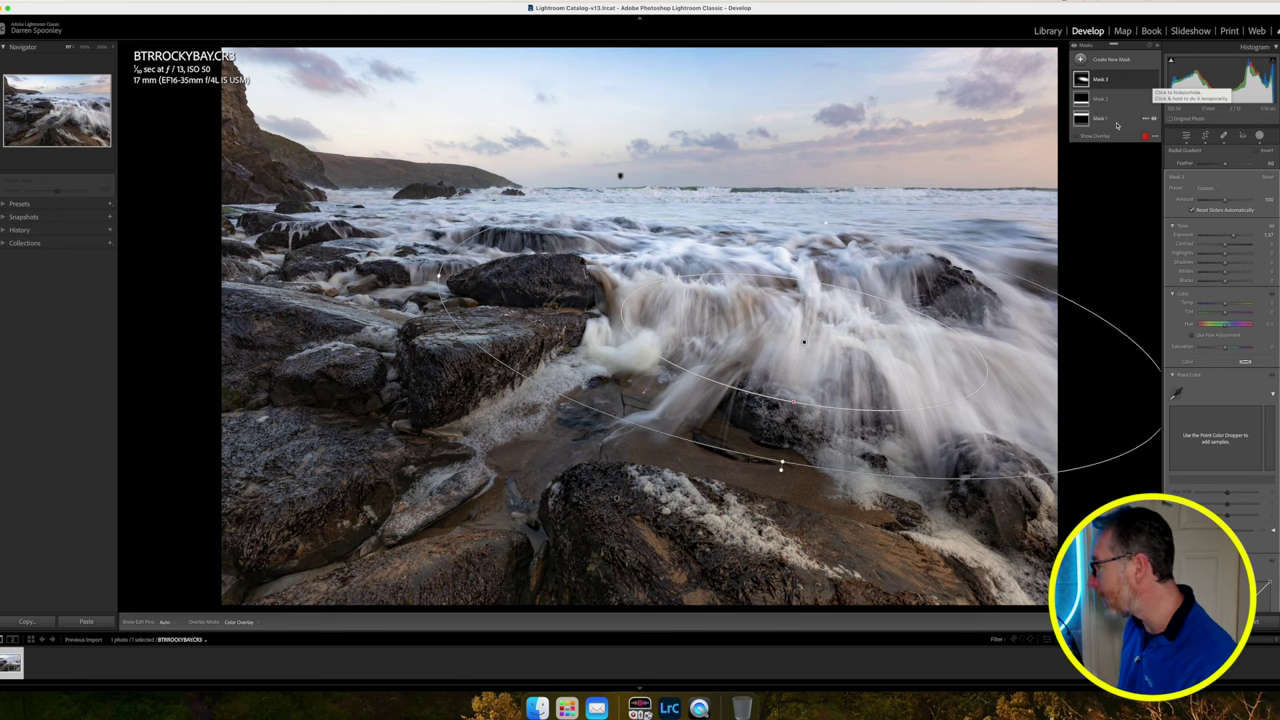
scroll(1222, 345, down, 1)
scroll(1222, 345, down, 8)
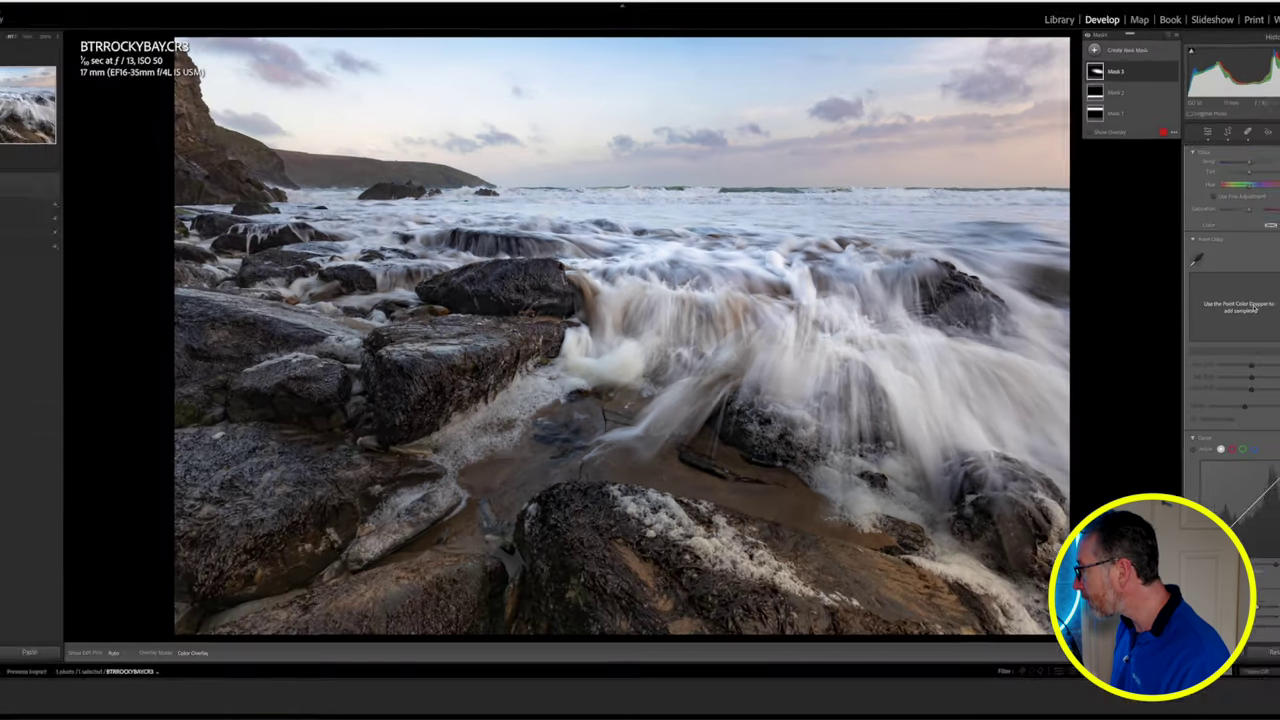
scroll(1255, 310, up, 3)
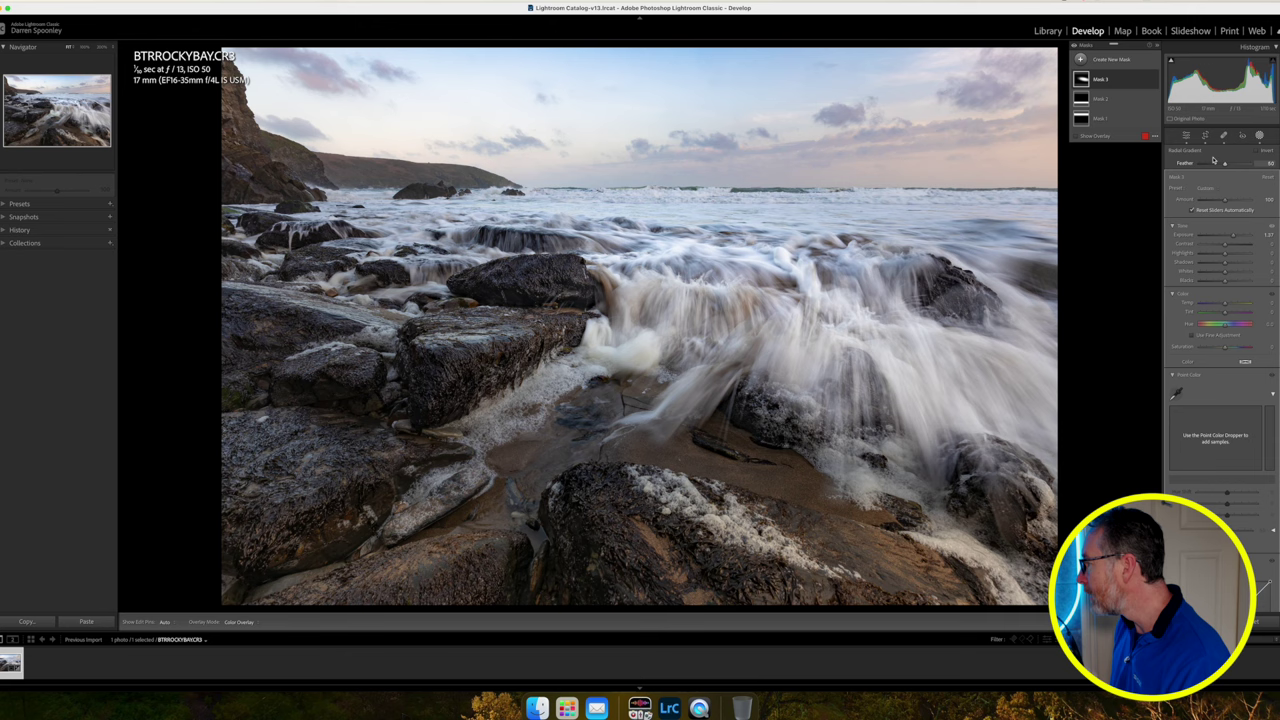
click(1186, 136)
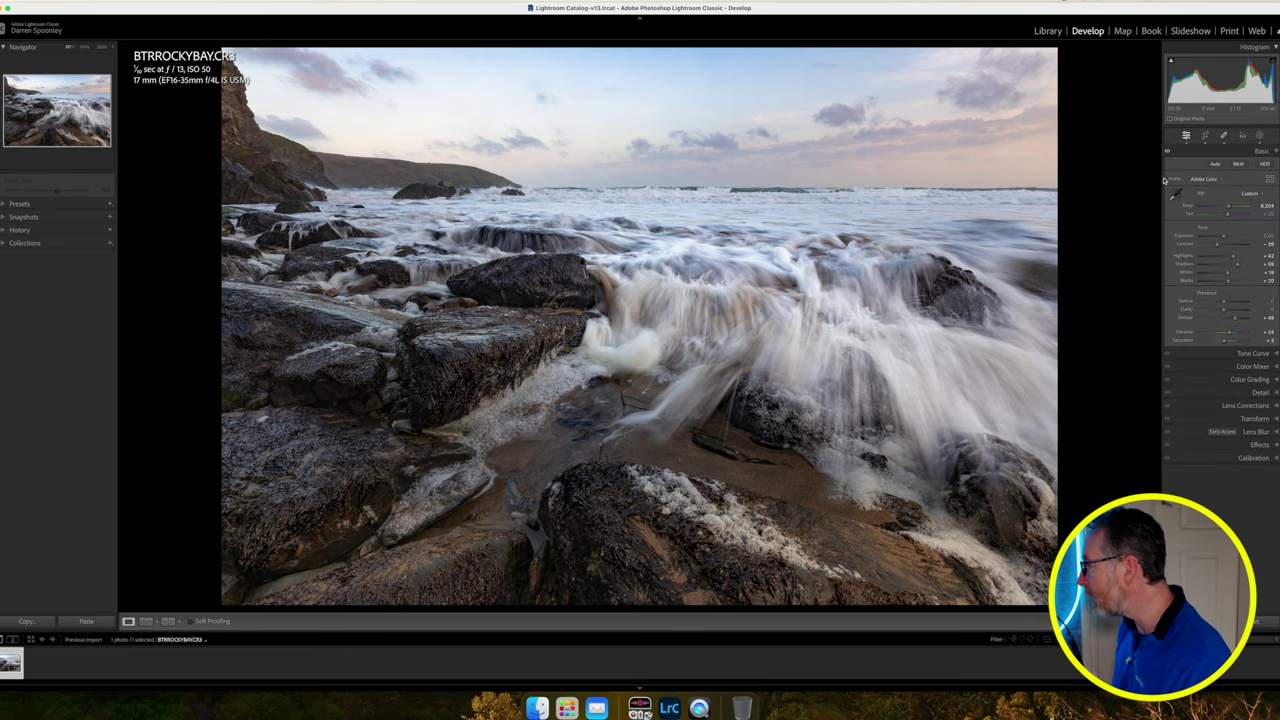
Check the photo for shadow clipping and raise the Blacks to lighten the darkest areas.
click(1172, 64)
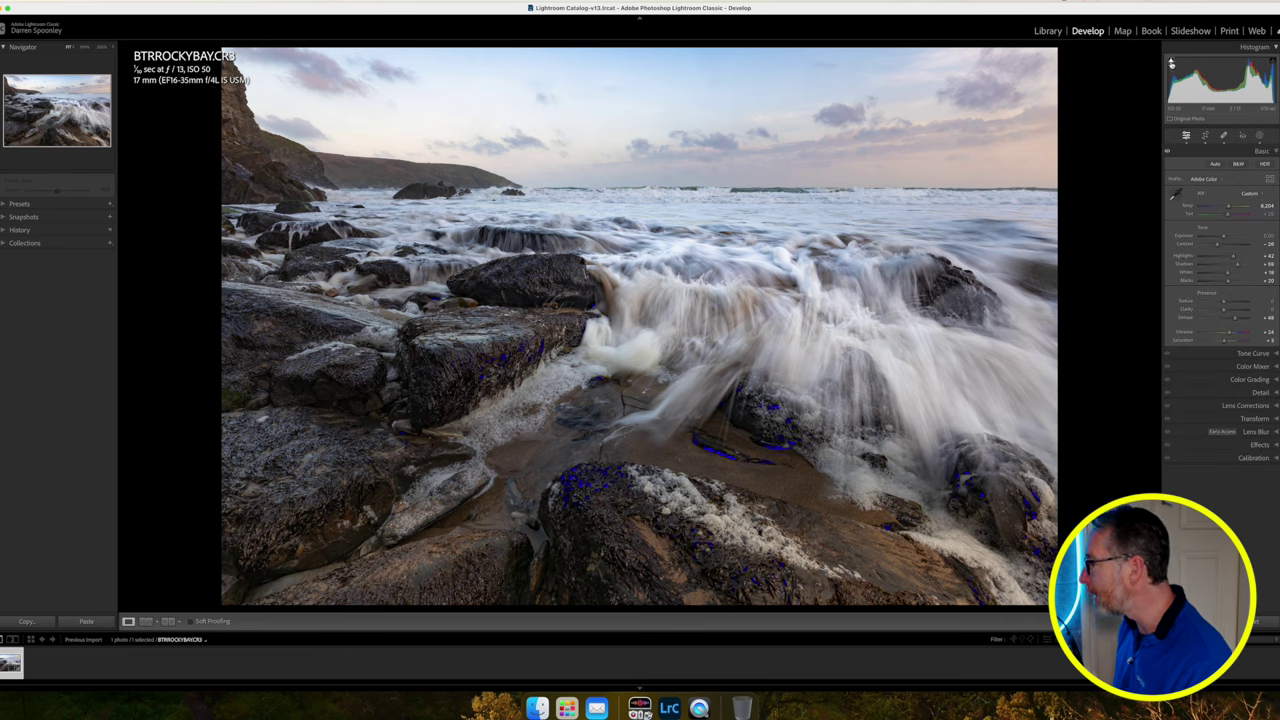
click(1172, 64)
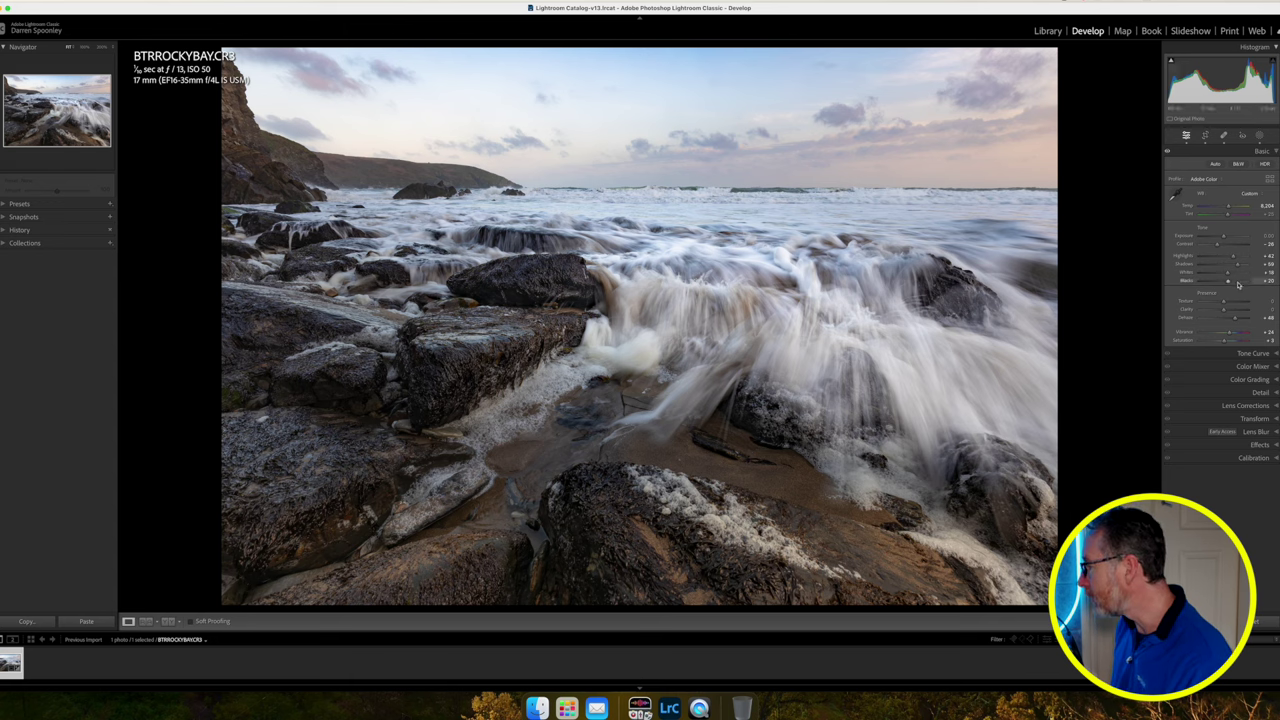
drag(1229, 283, 1233, 283)
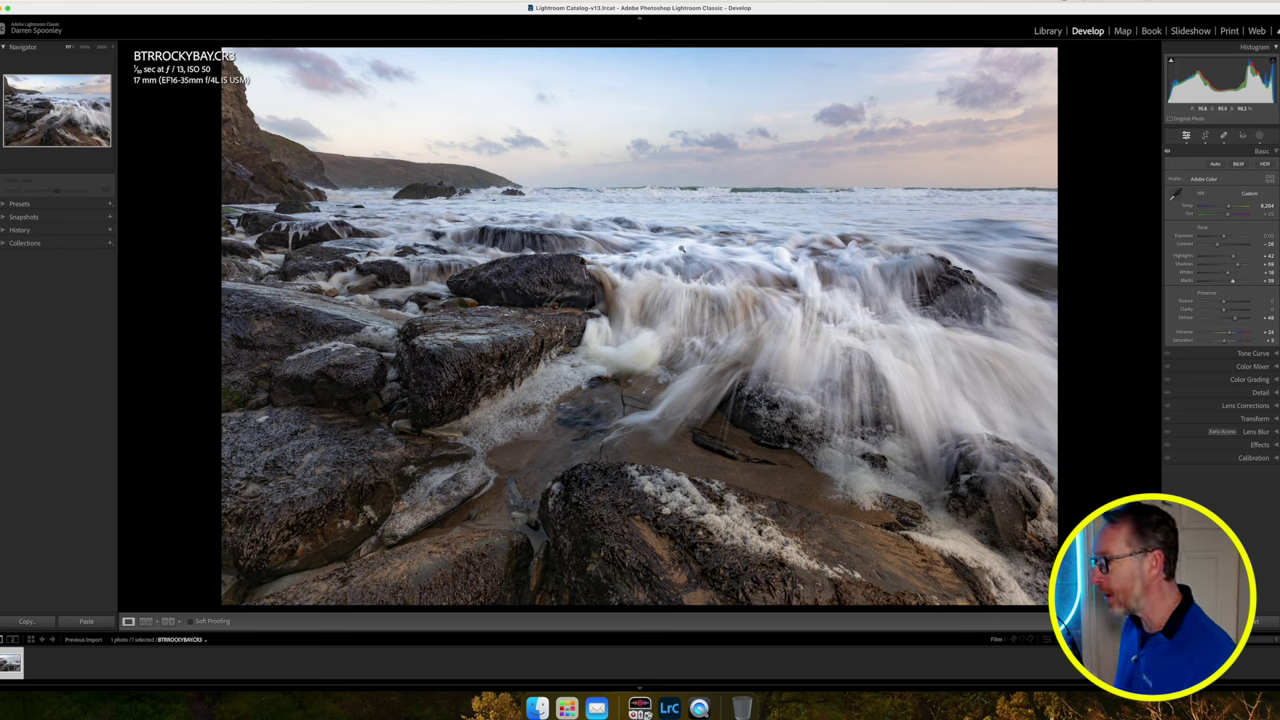
click(648, 190)
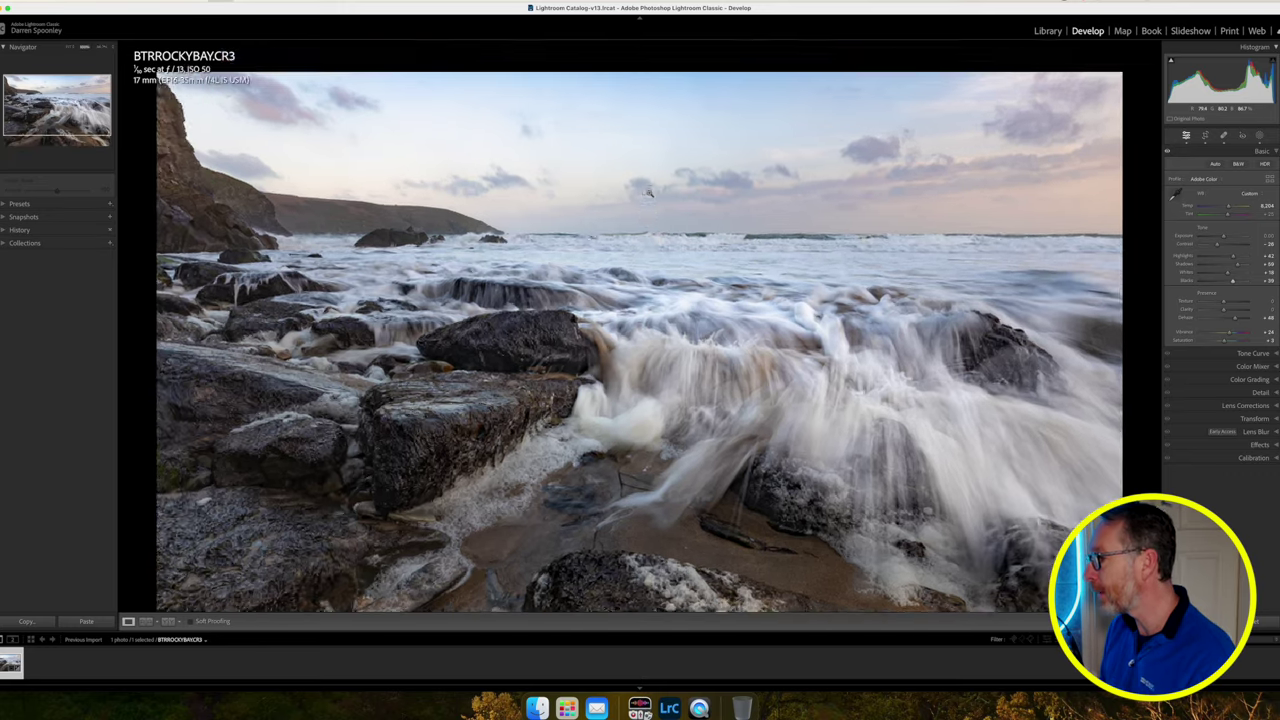
Inspect the edited photo up close across the sky, headland, sea, foreground rocks and cascading water, and return to the full view.
scroll(648, 194, up, 5)
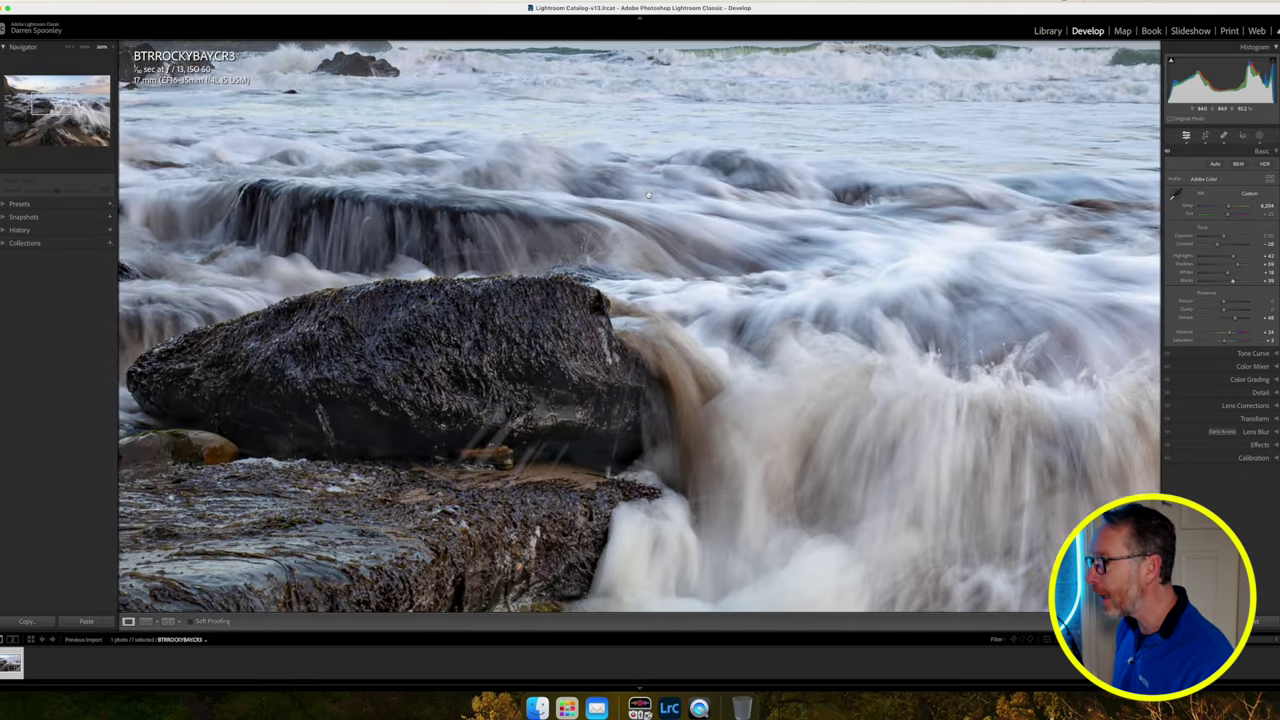
scroll(648, 194, left, 10)
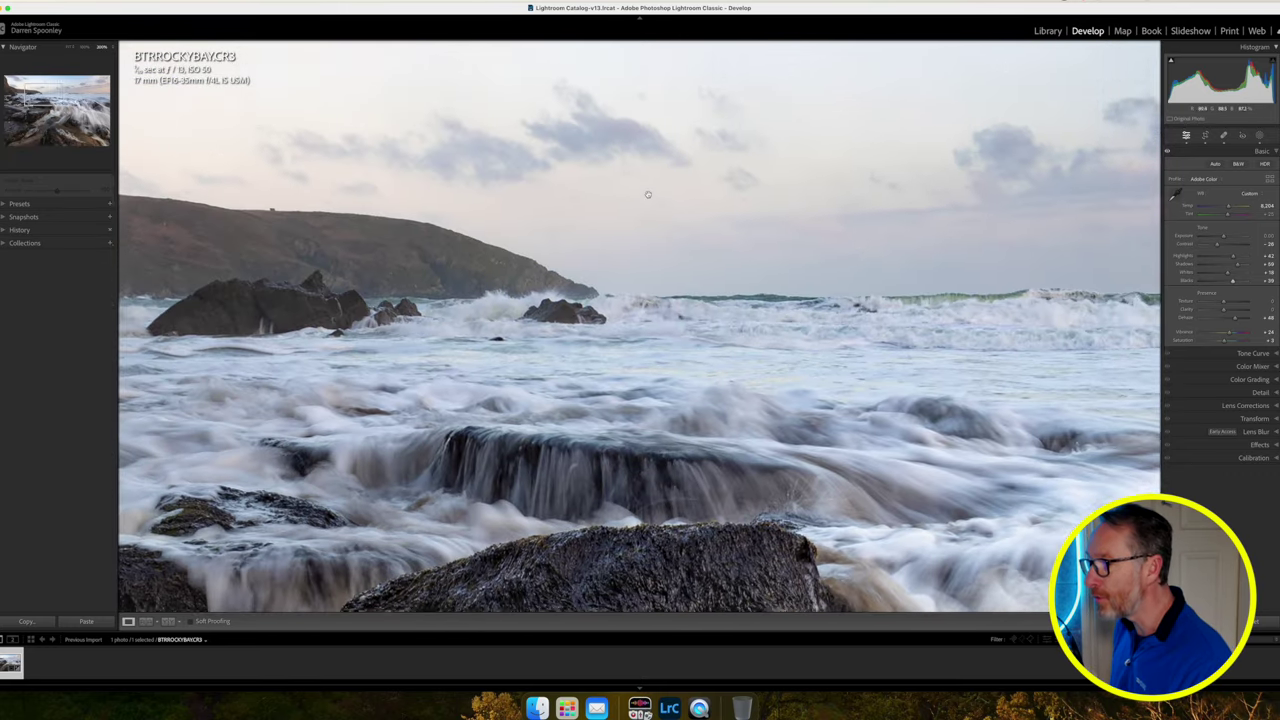
scroll(648, 194, left, 15)
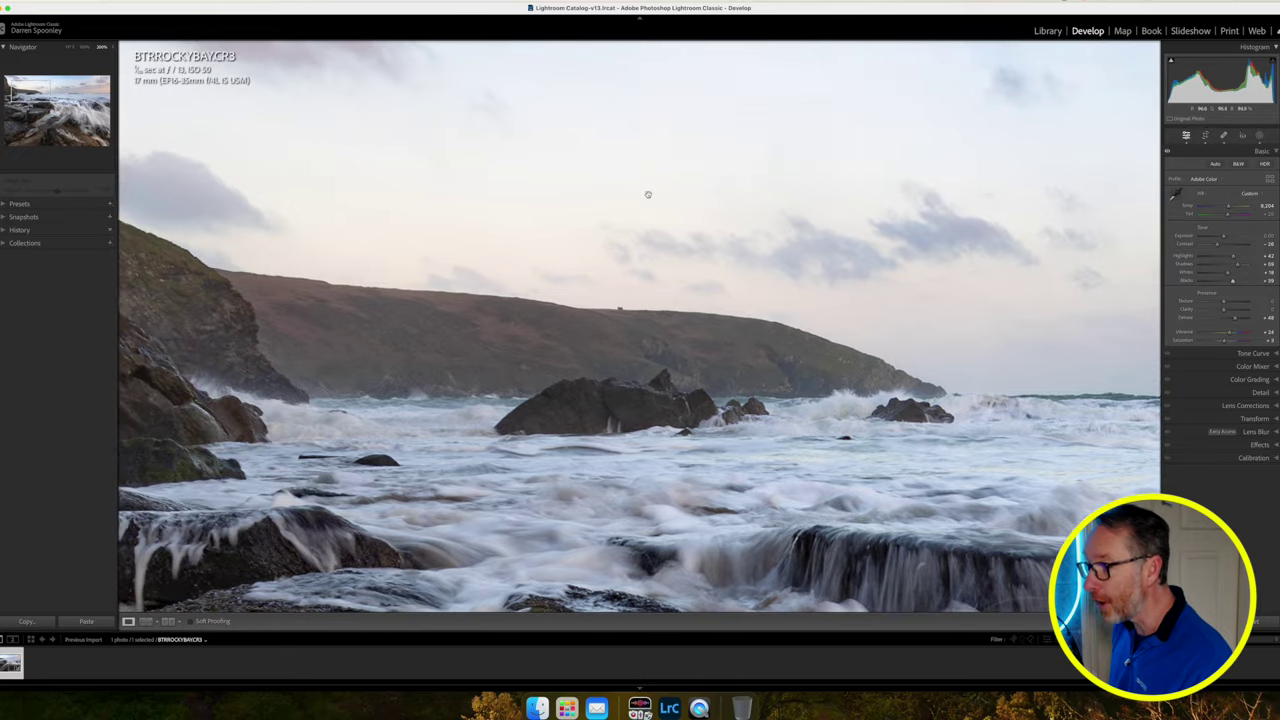
scroll(648, 194, up, 3)
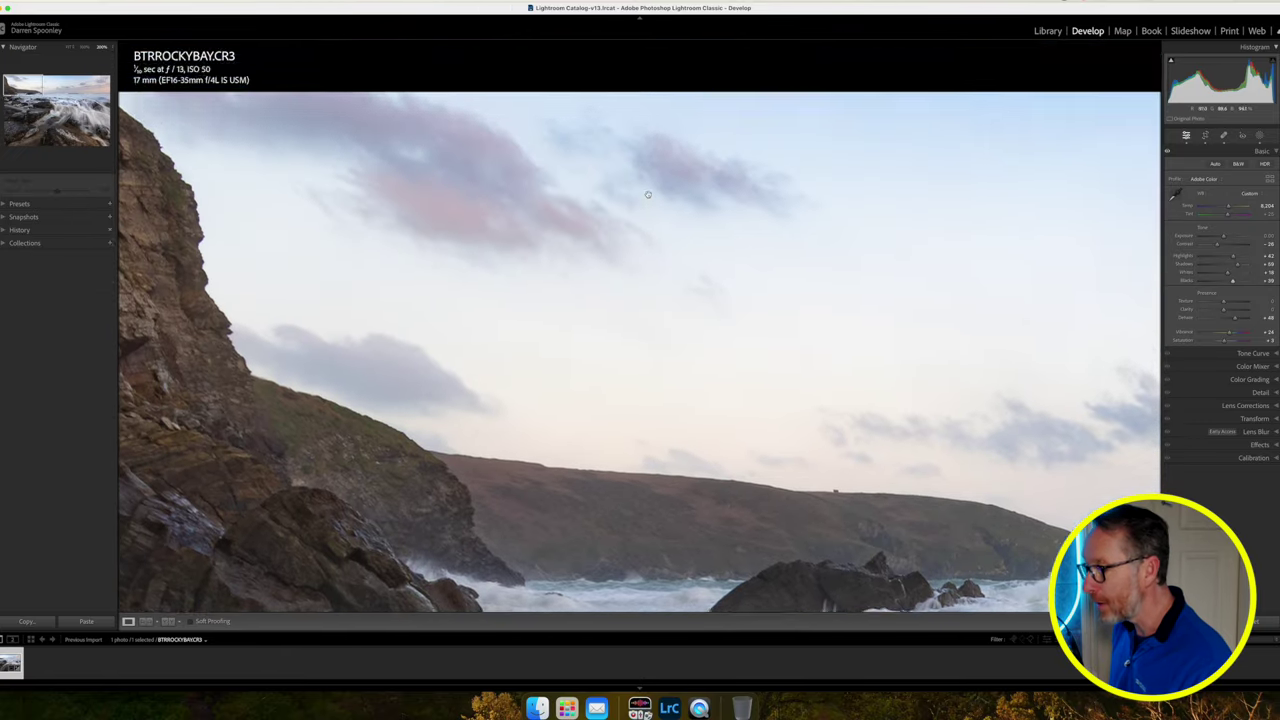
scroll(648, 194, down, 8)
scroll(648, 194, down, 10)
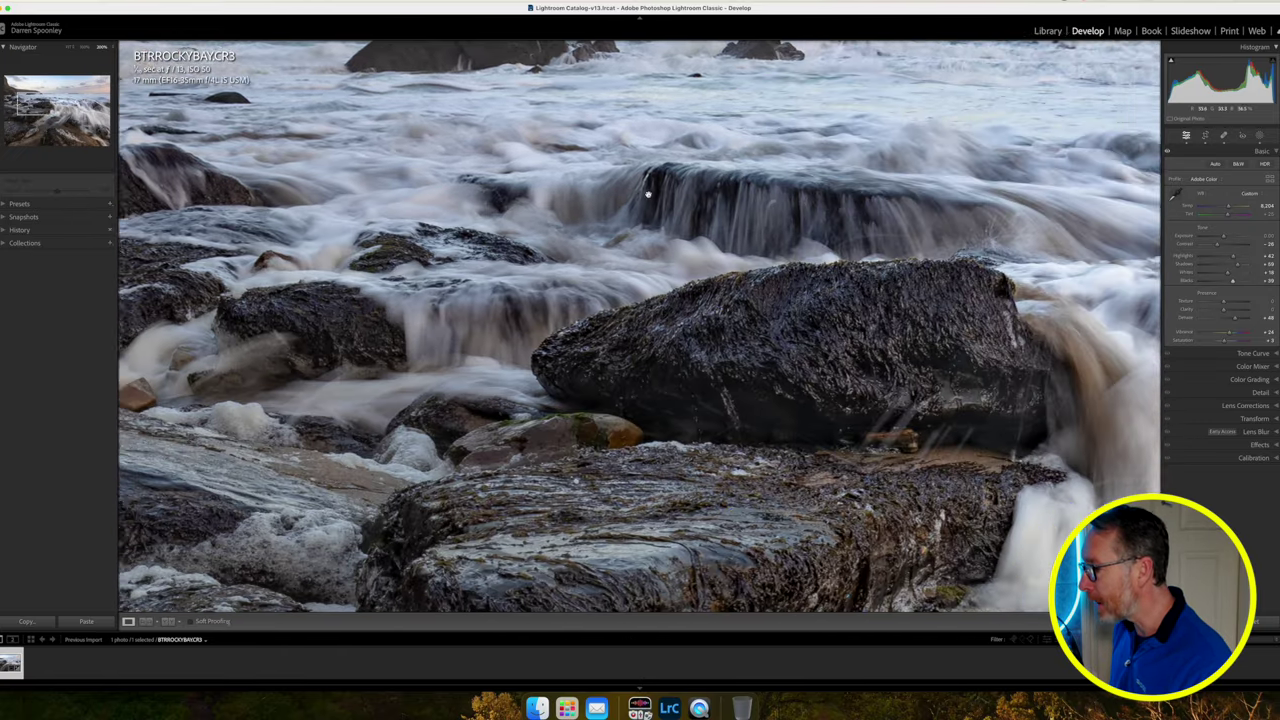
scroll(648, 194, down, 6)
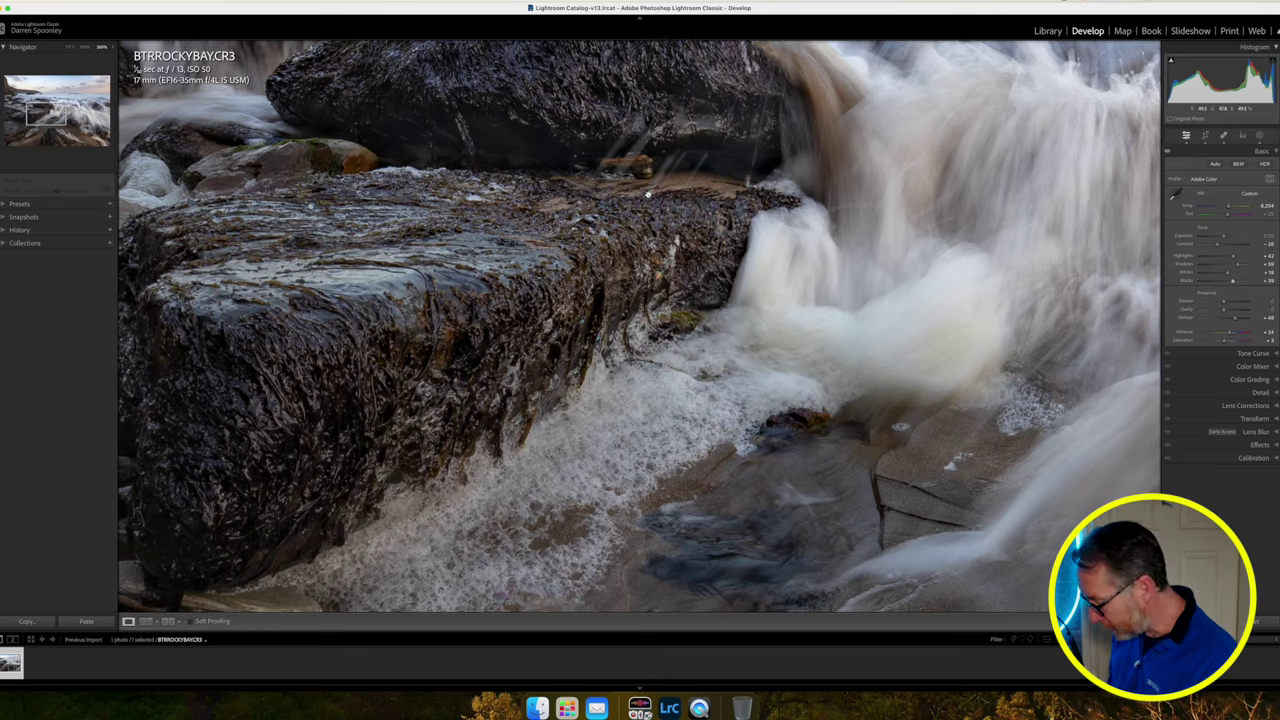
click(648, 194)
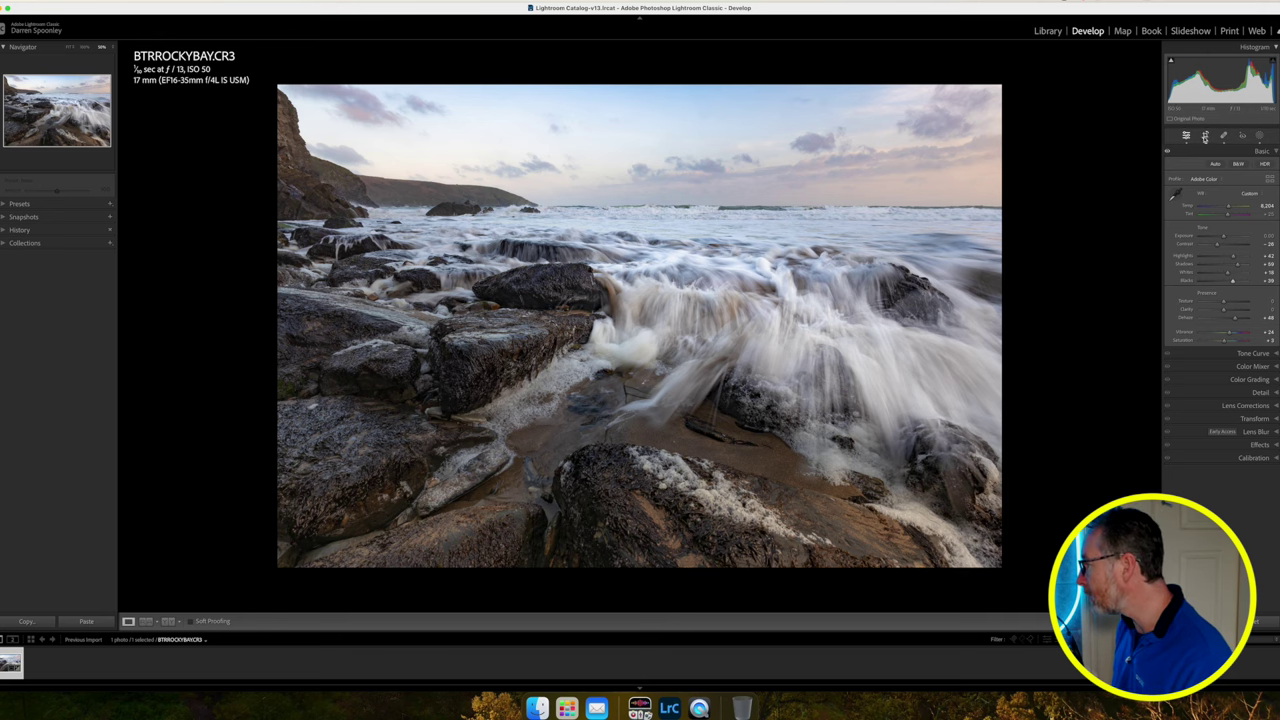
Crop the photo to a 16 x 9 aspect ratio, reframed to keep more sky and less foreground rock.
click(1205, 137)
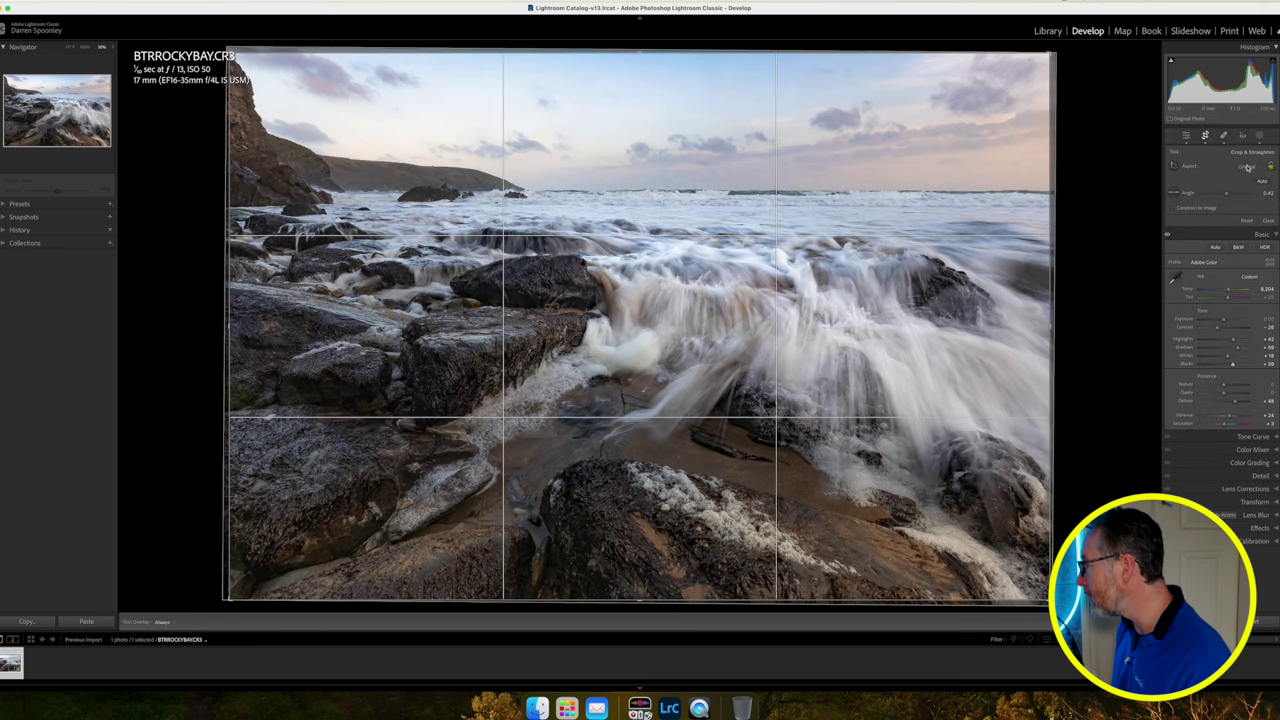
click(1247, 167)
click(1240, 249)
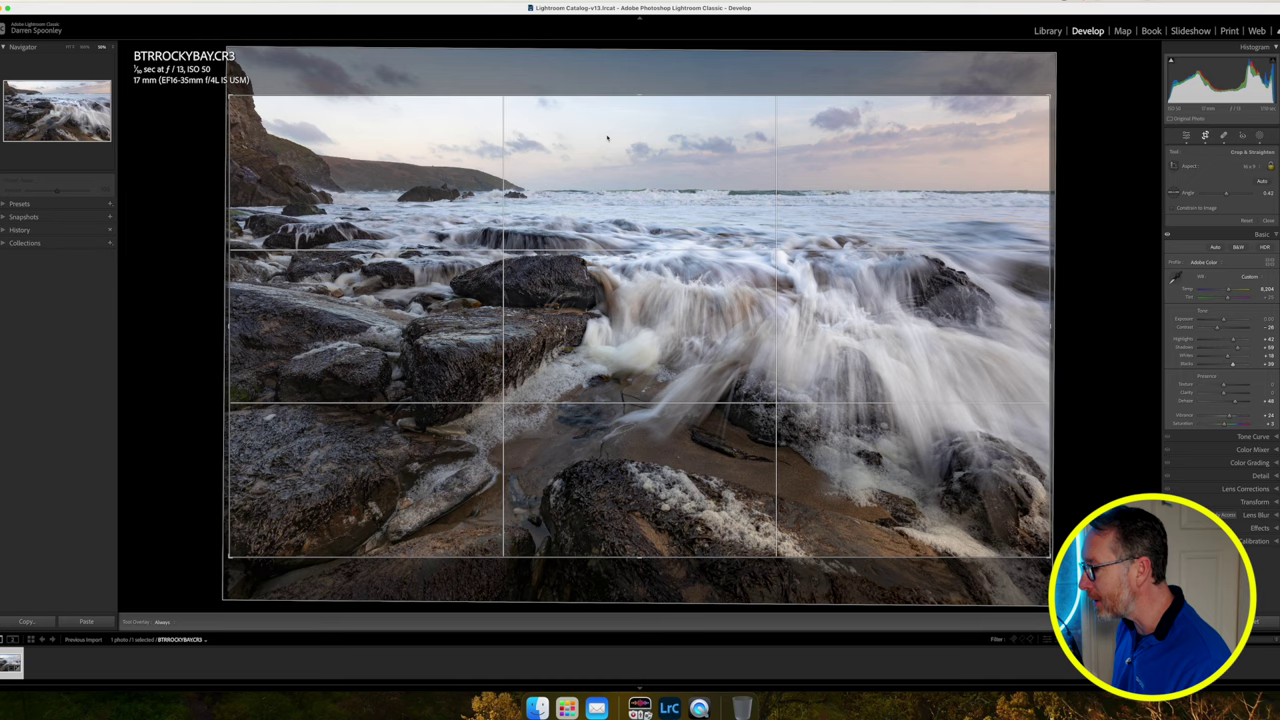
drag(607, 138, 614, 204)
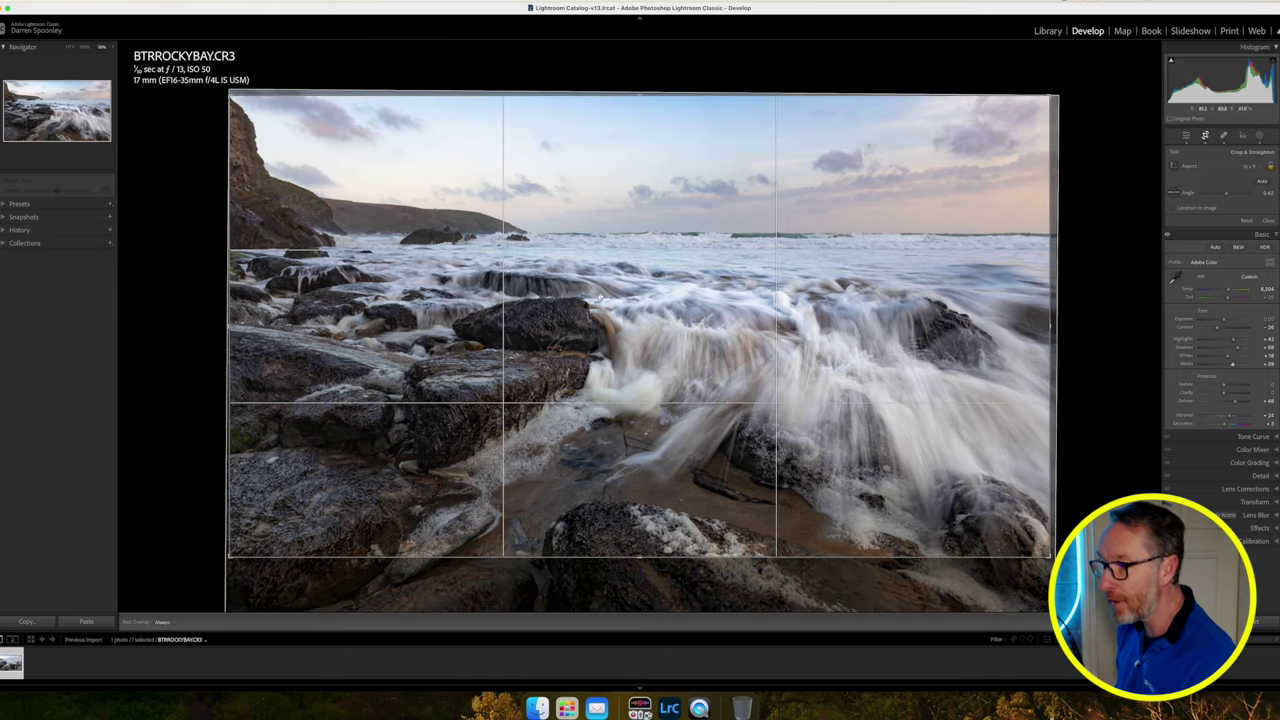
key(Return)
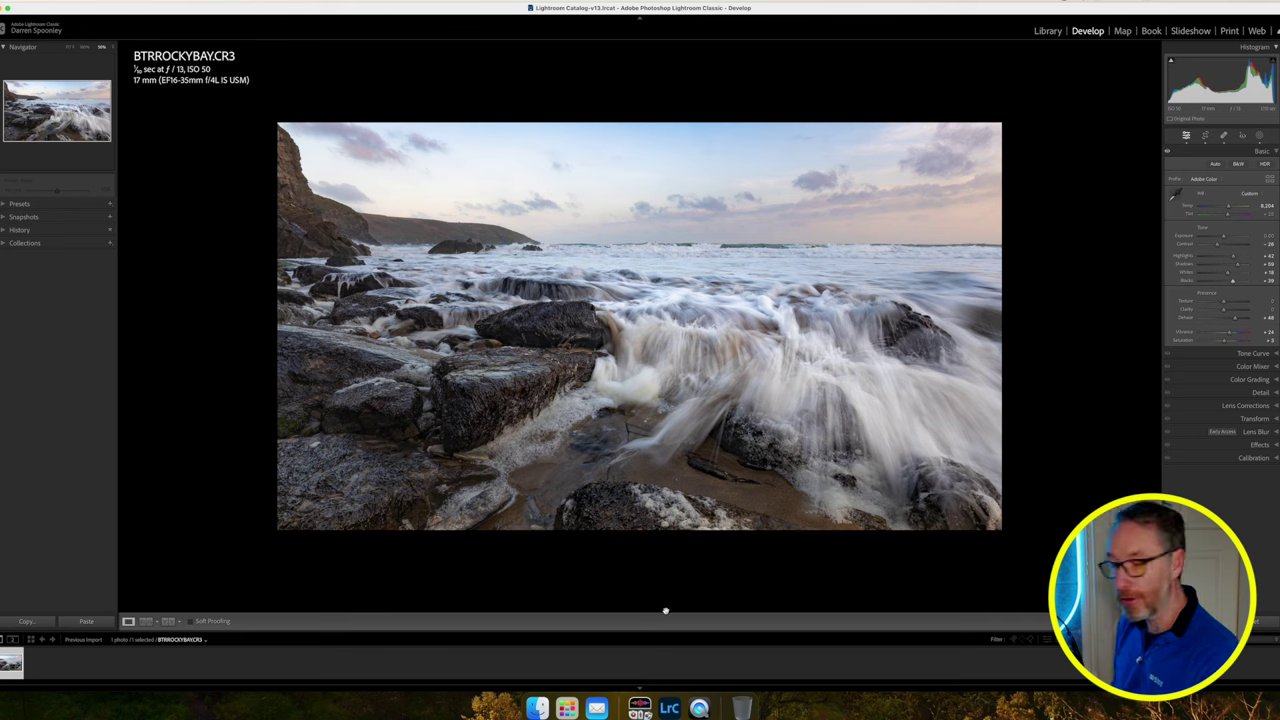
Preview AI Denoise on the rocks and cascading water at an Amount of 50, and create the enhanced DNG.
click(1261, 392)
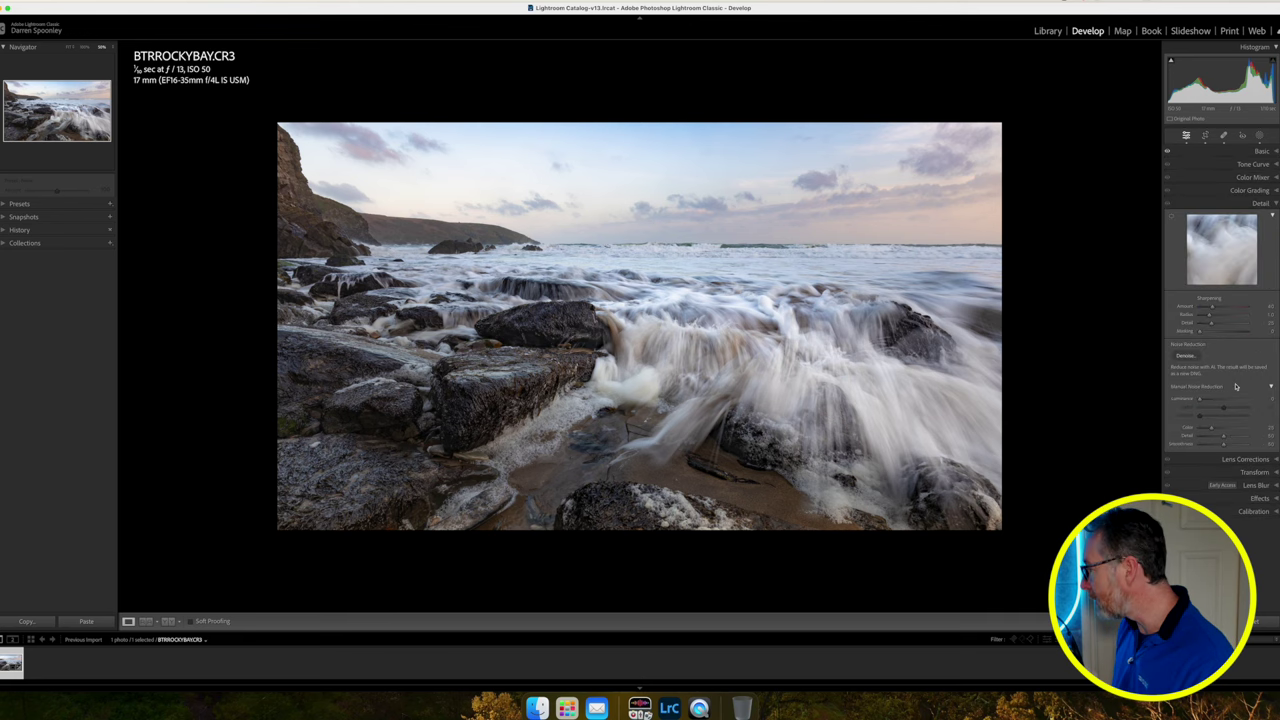
click(1185, 356)
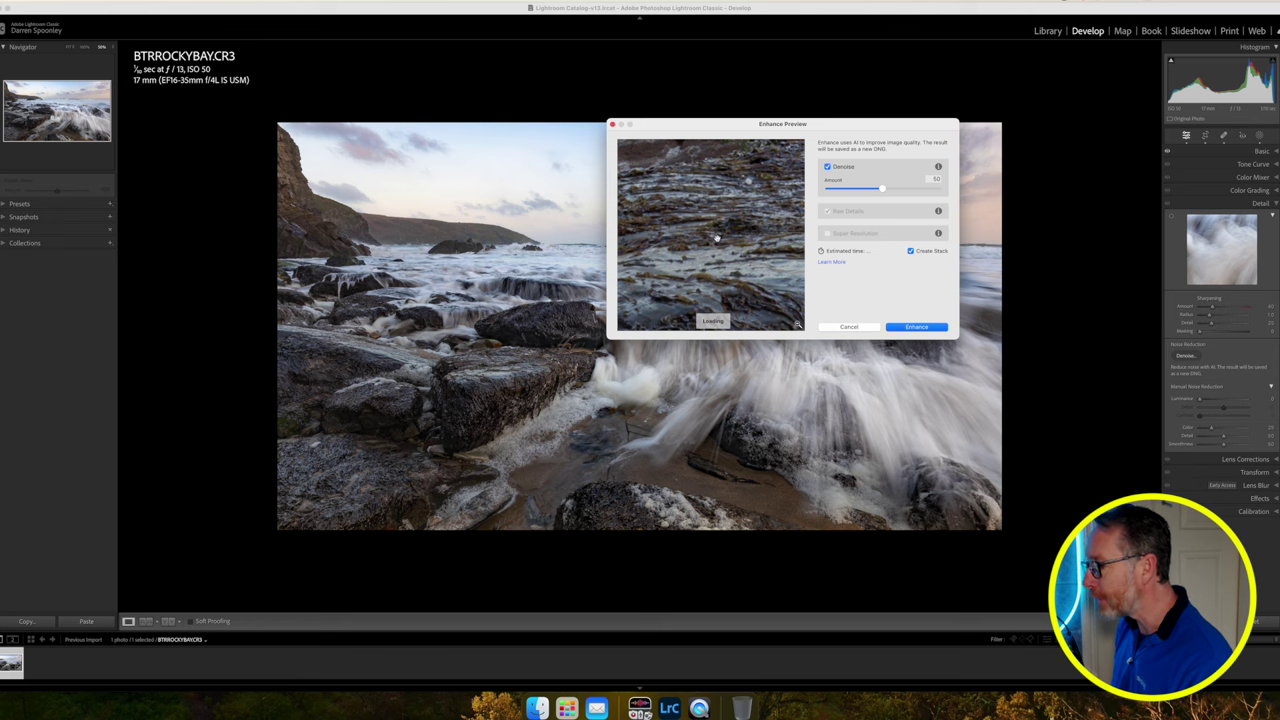
mouse_move(715, 233)
mouse_down()
mouse_move(717, 219)
mouse_move(704, 254)
mouse_move(749, 251)
mouse_move(671, 252)
mouse_move(802, 258)
mouse_move(756, 242)
mouse_move(722, 263)
mouse_move(707, 256)
mouse_up()
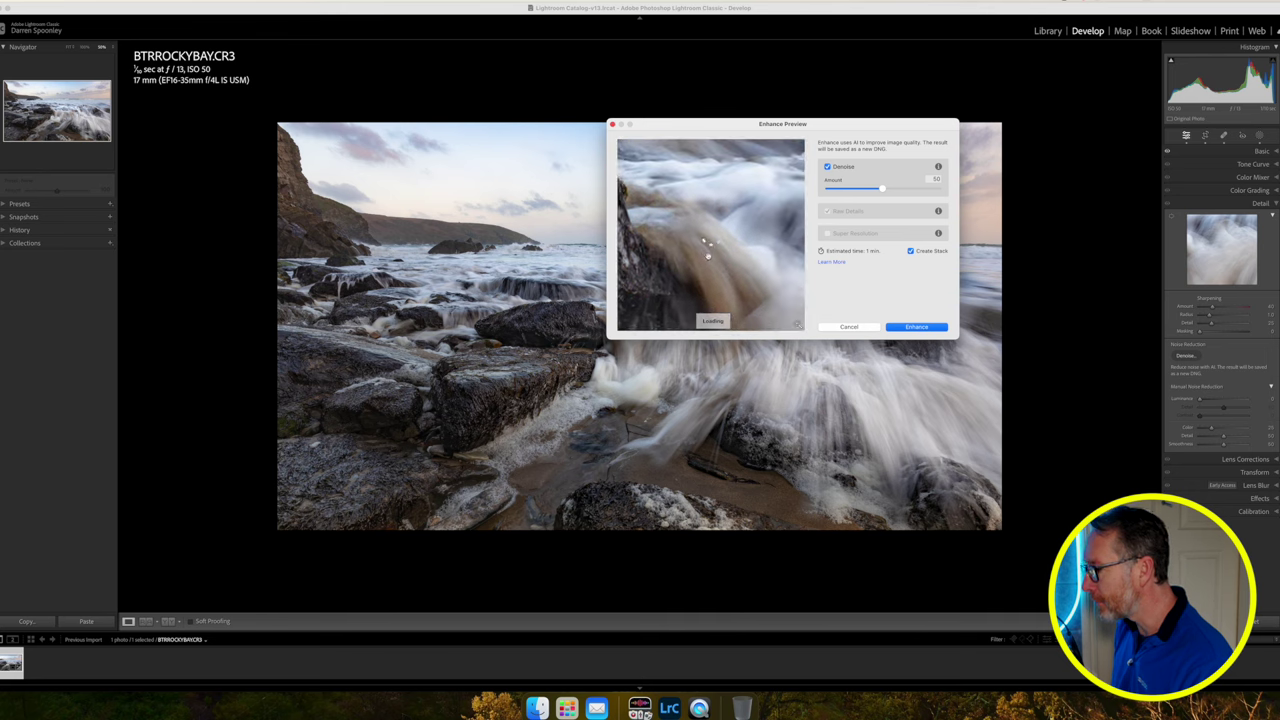
click(751, 290)
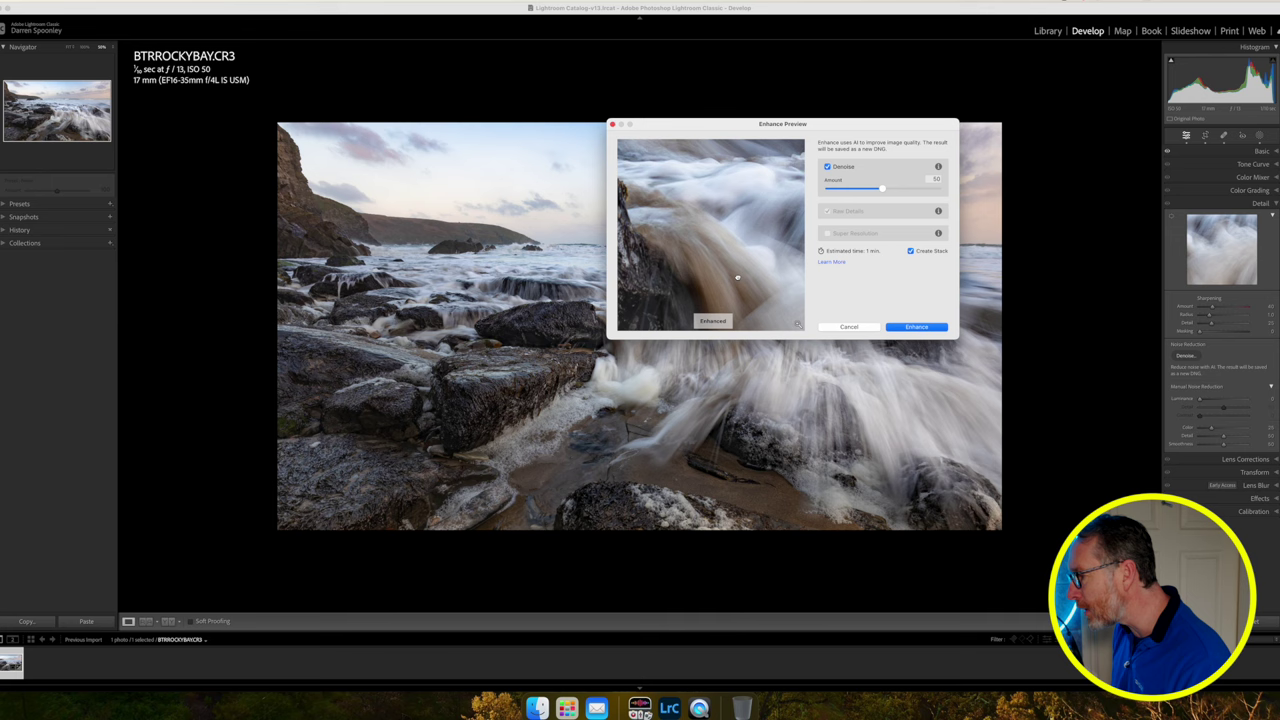
drag(737, 277, 728, 251)
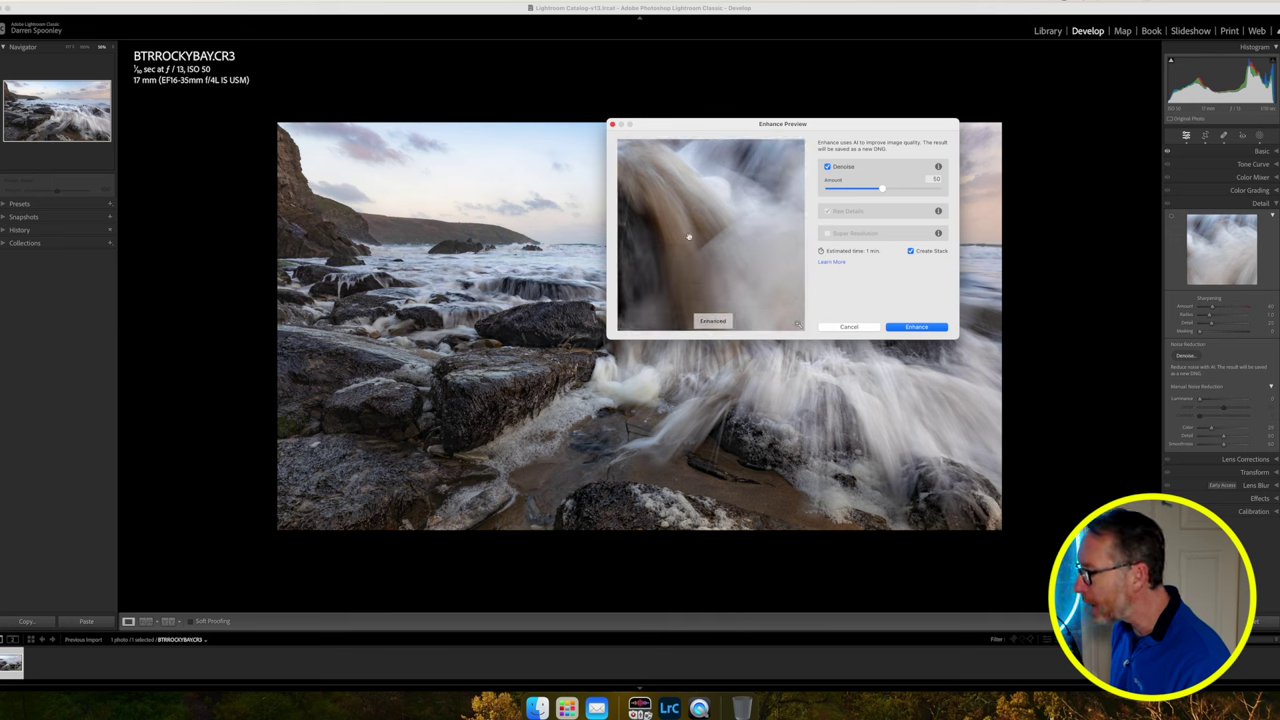
click(933, 332)
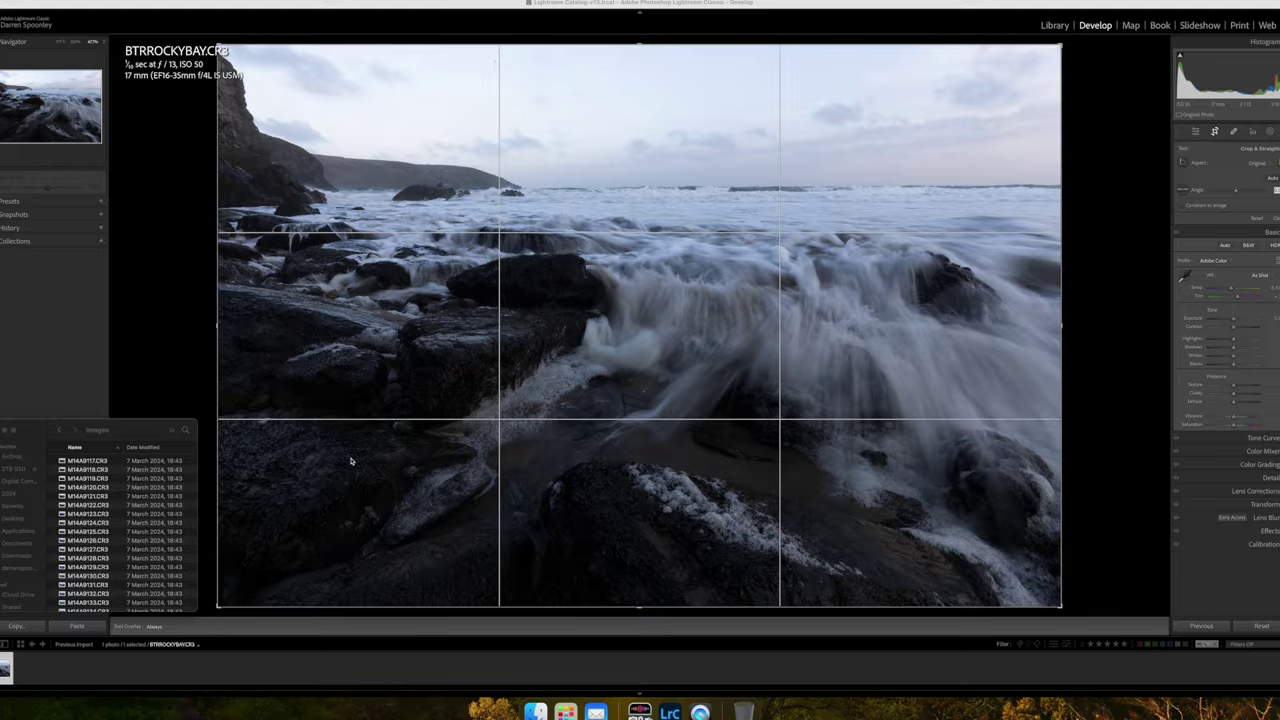
Preview successive seascape RAW files in the Images folder, including M14A9131.CR3, and close the preview.
key(space)
key(Down)
key(Down)
key(Down)
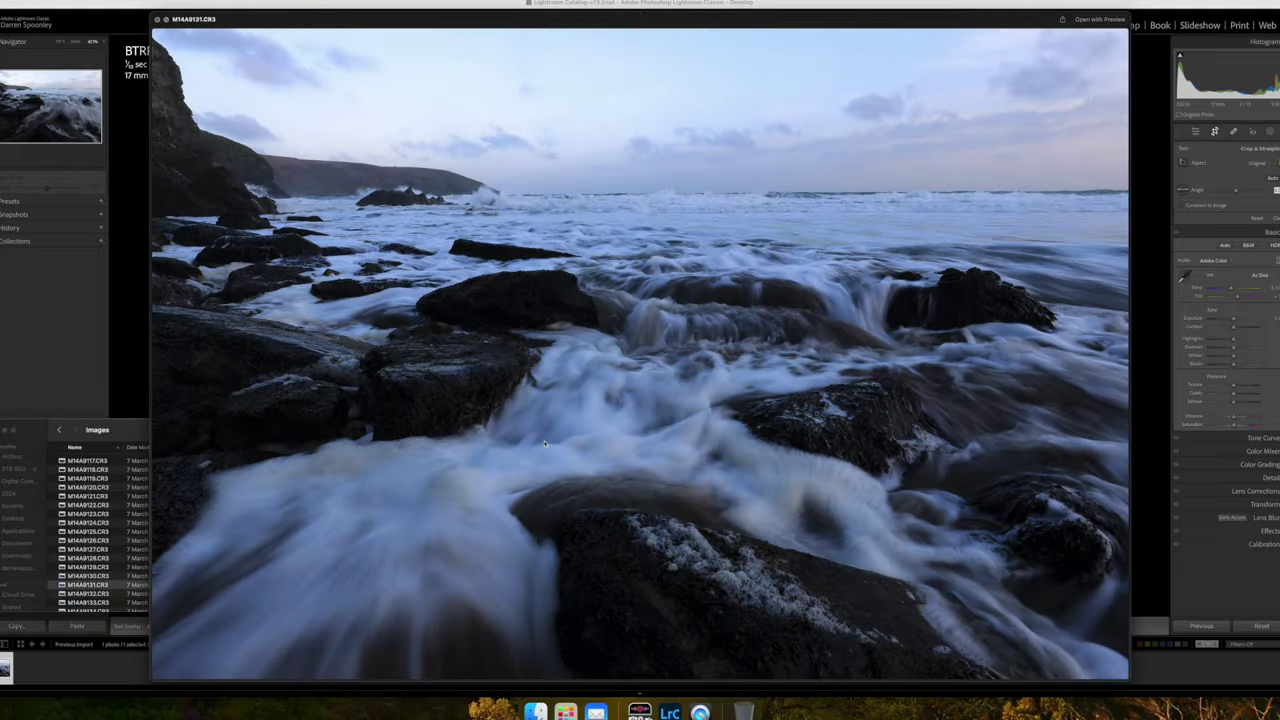
key(Down)
key(space)
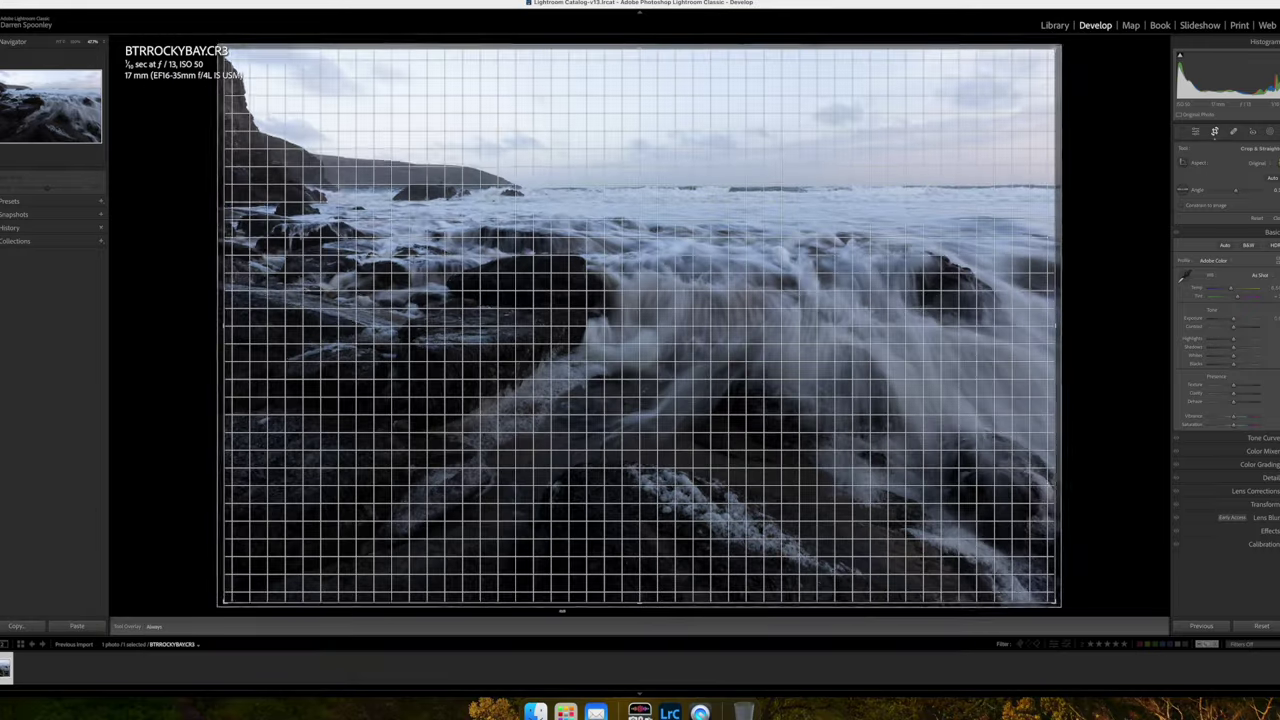
Apply the straightened crop at the original aspect ratio to BTRROCKYBAY.CR3.
key(r)
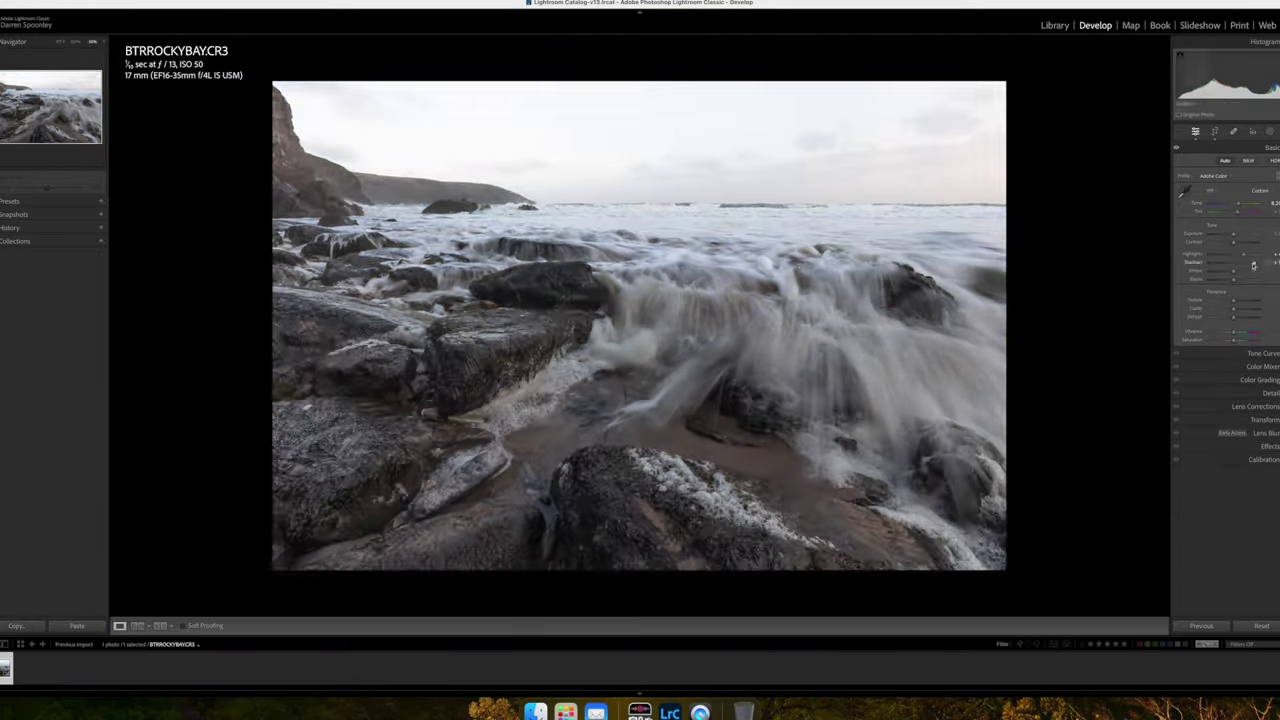